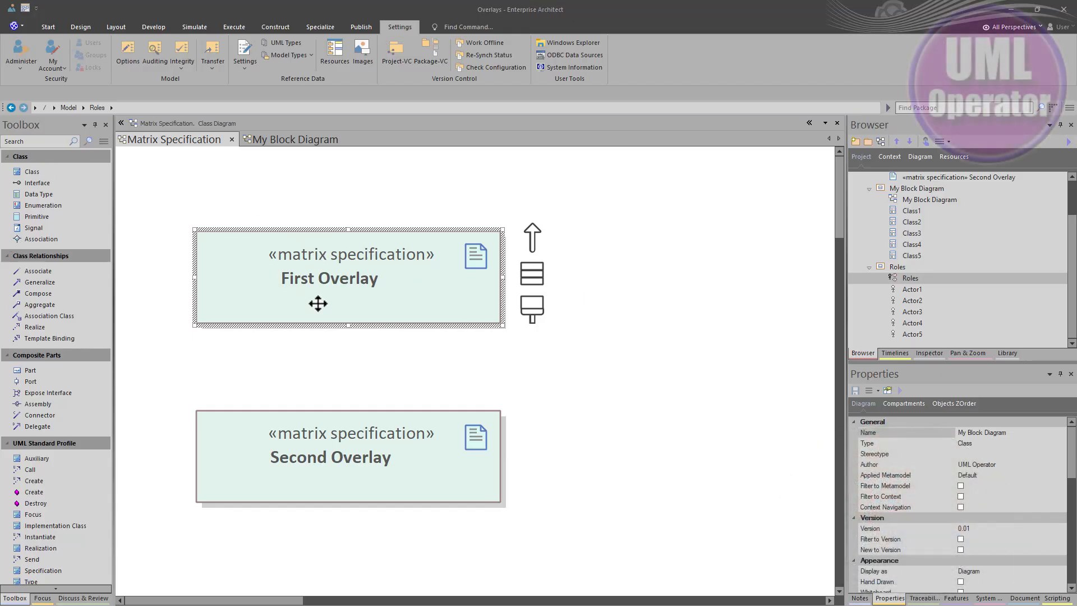
# Open the First Overlay matrix specification as a relationship matrix.
pyautogui.scroll(2, 908, 269)
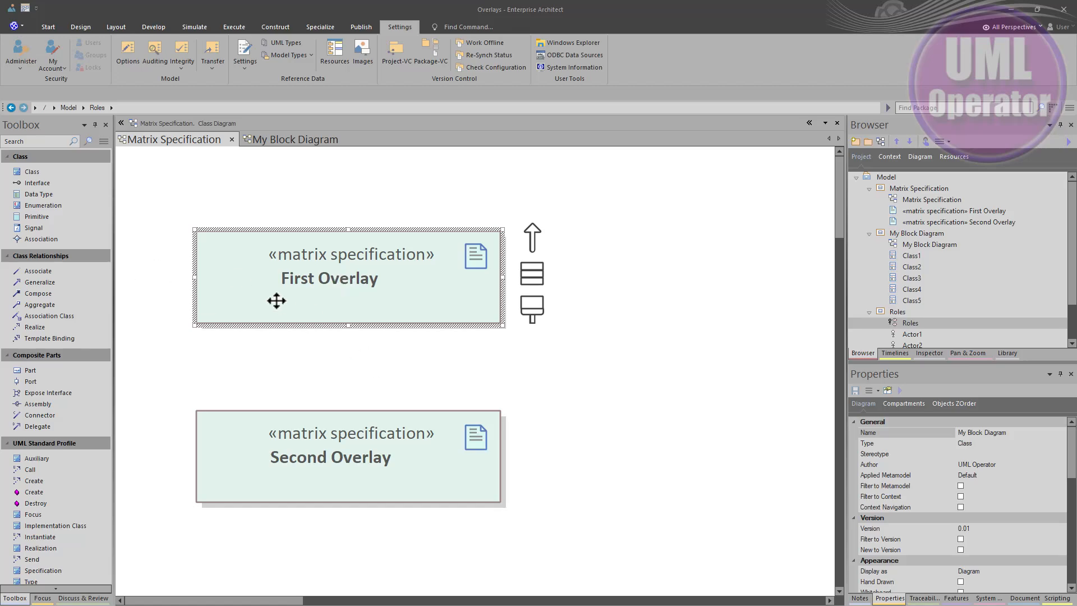
pyautogui.doubleClick(322, 296)
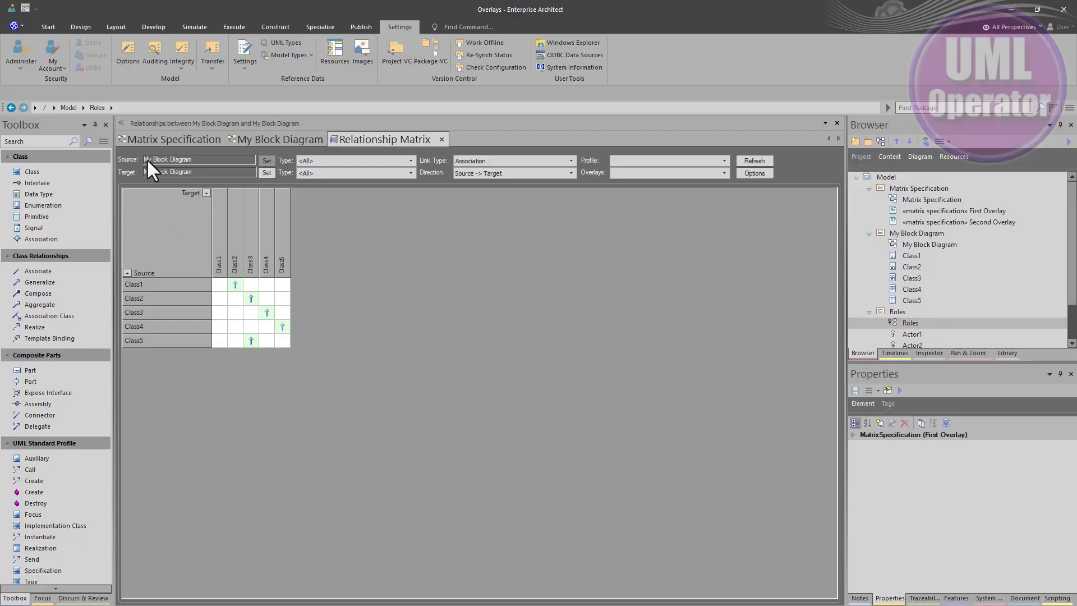
# Locate the matrix's source package, My Block Diagram, in the project browser.
pyautogui.click(267, 160)
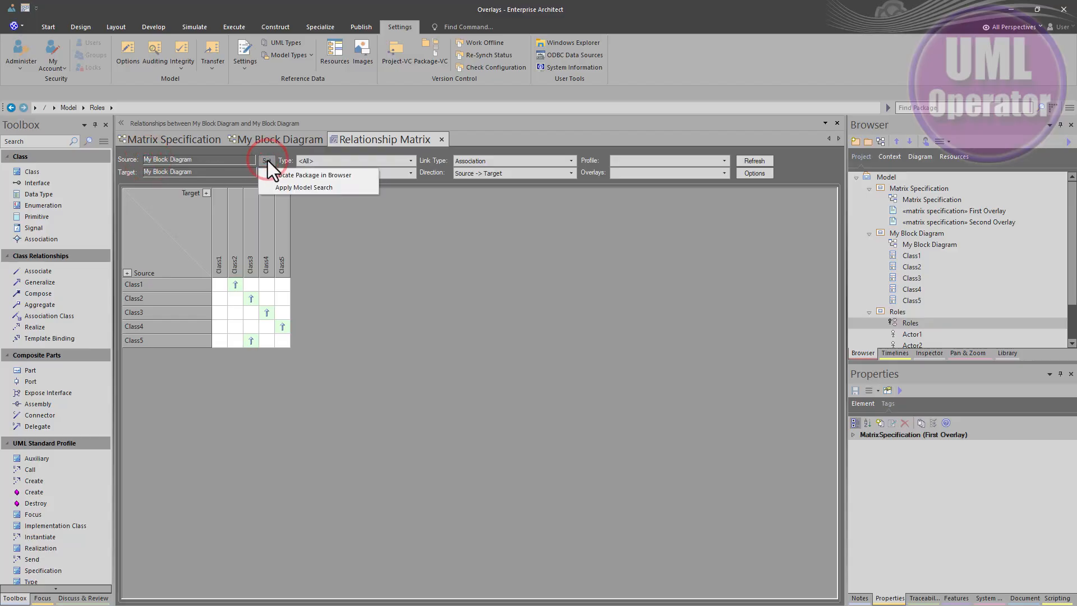
pyautogui.click(277, 175)
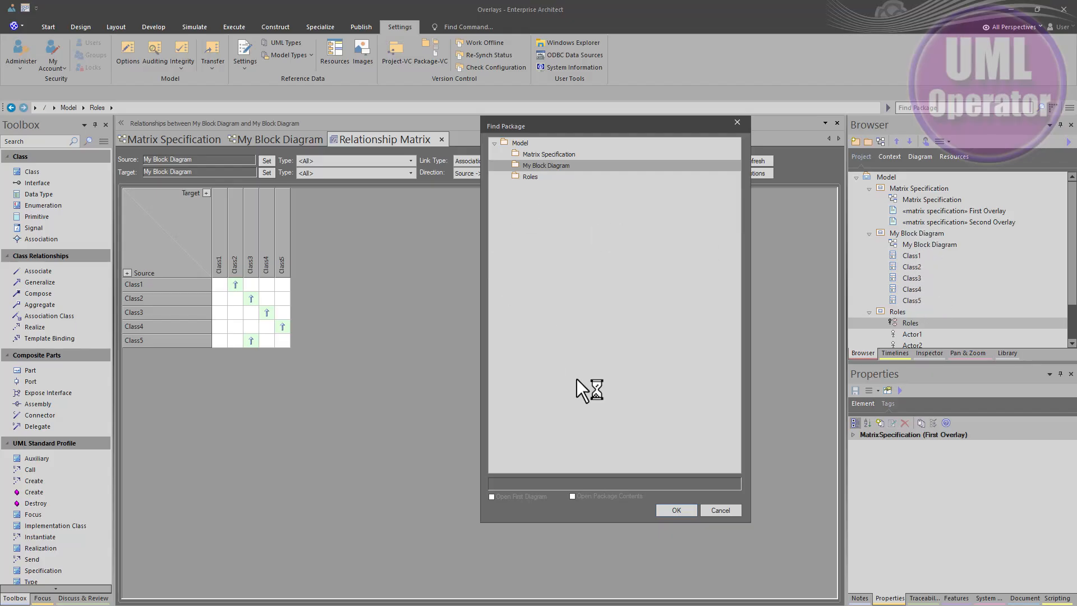
pyautogui.click(712, 512)
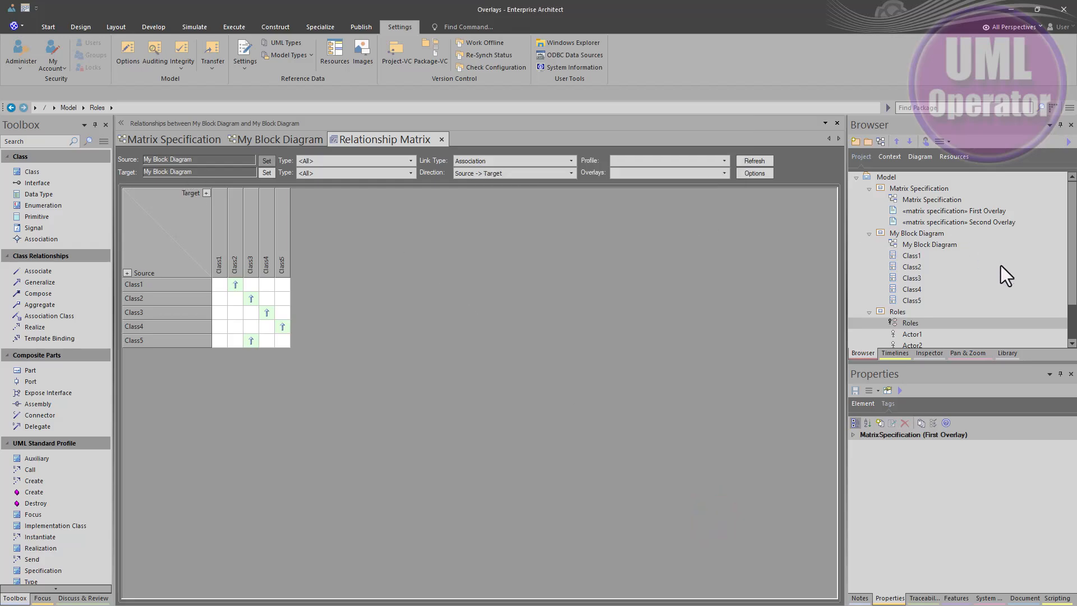
pyautogui.click(917, 232)
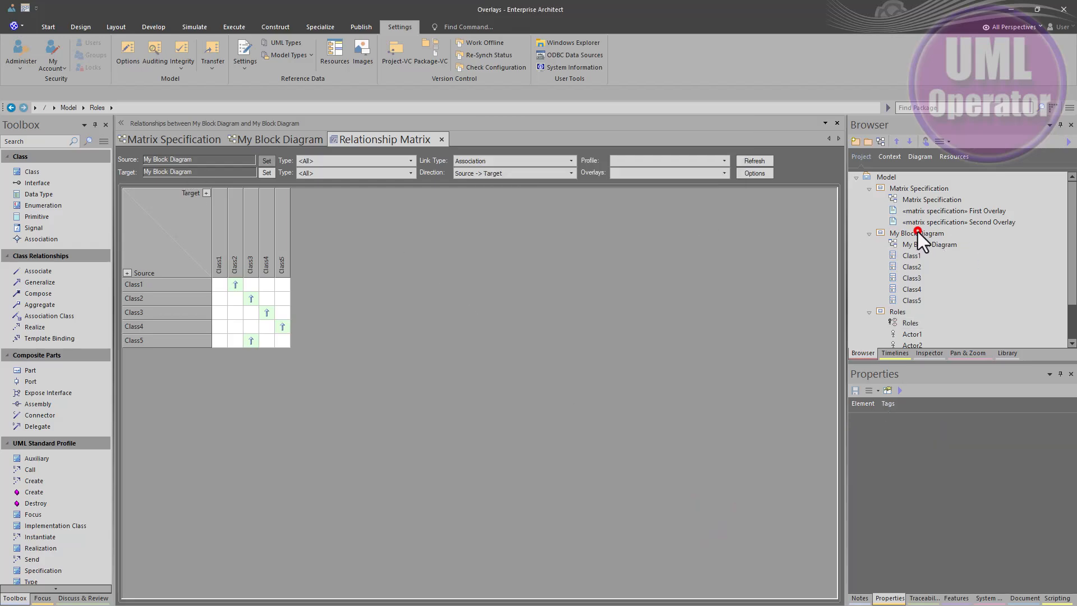
# Open My Block Diagram and view the properties of the Class1 to Class2 association without changing them.
pyautogui.click(270, 136)
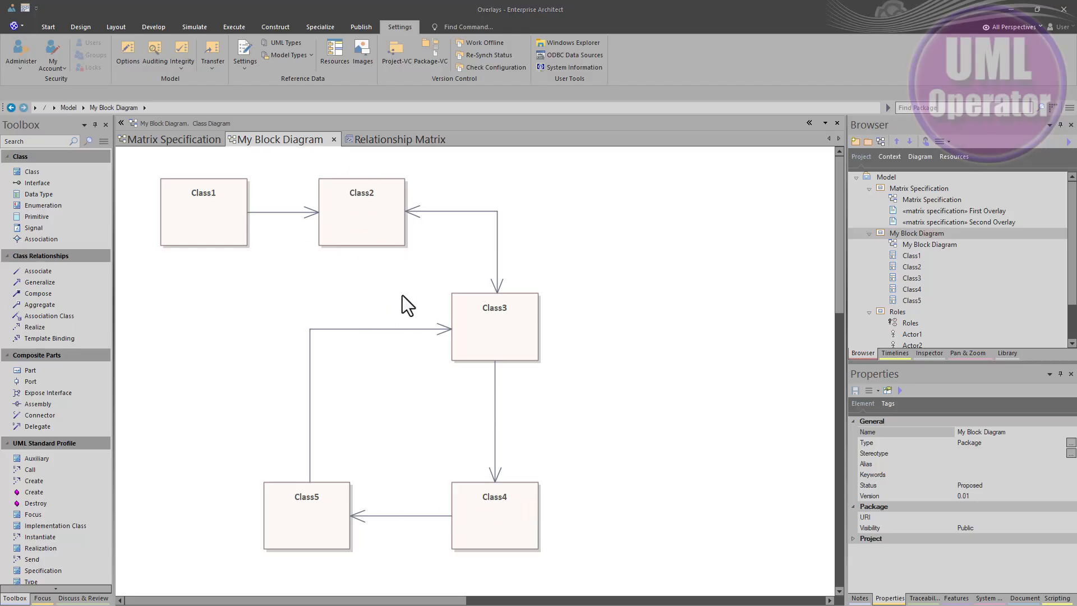
pyautogui.click(266, 213)
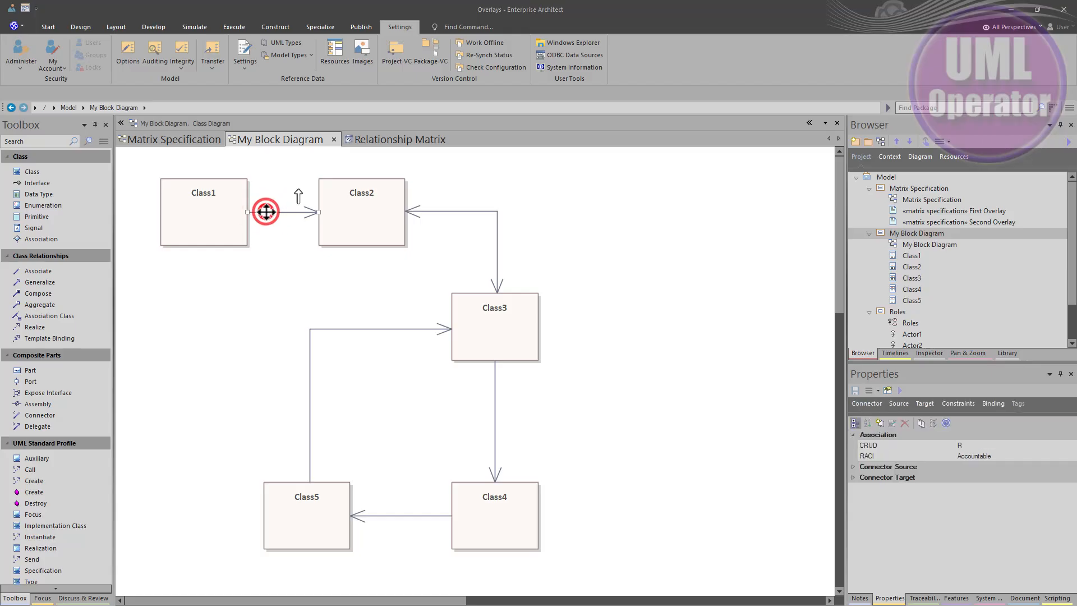
pyautogui.doubleClick(265, 212)
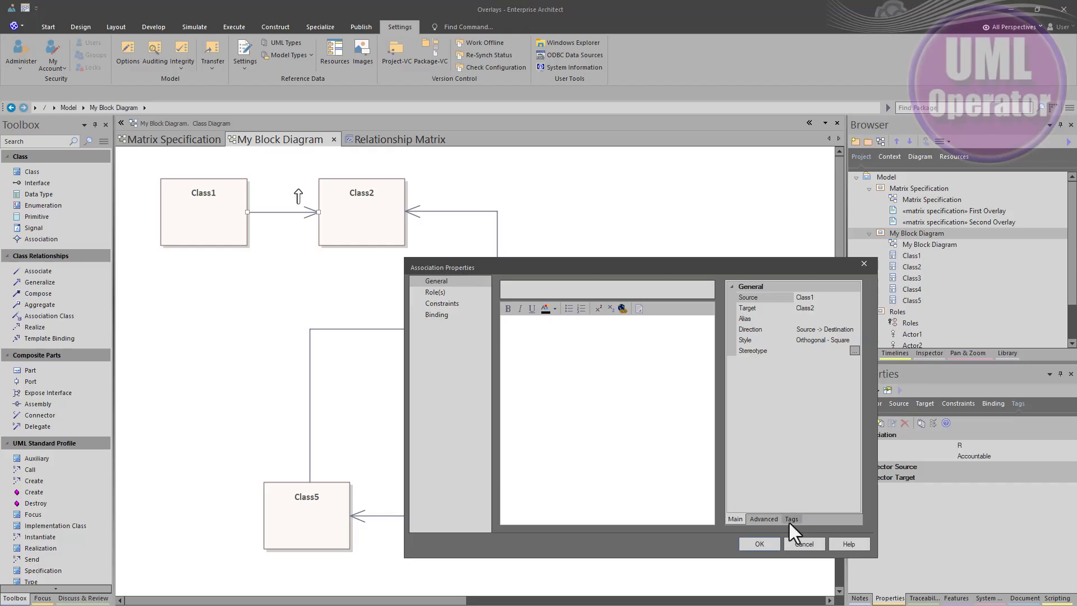
pyautogui.click(803, 544)
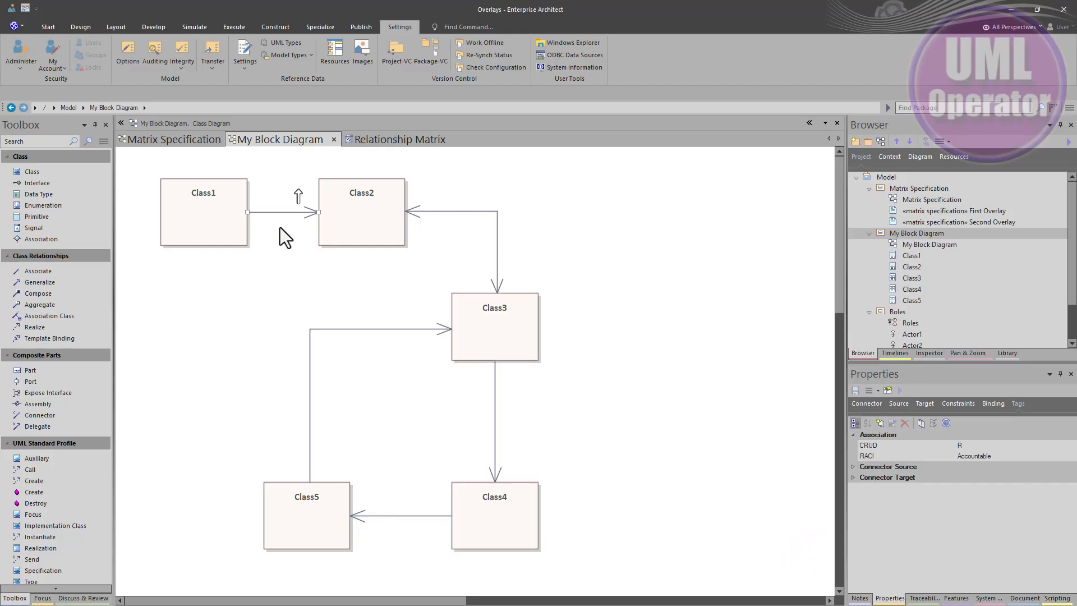
# Select each association in the diagram in turn to inspect its CRUD and RACI tags.
pyautogui.click(276, 214)
pyautogui.click(441, 211)
pyautogui.click(388, 329)
pyautogui.click(413, 515)
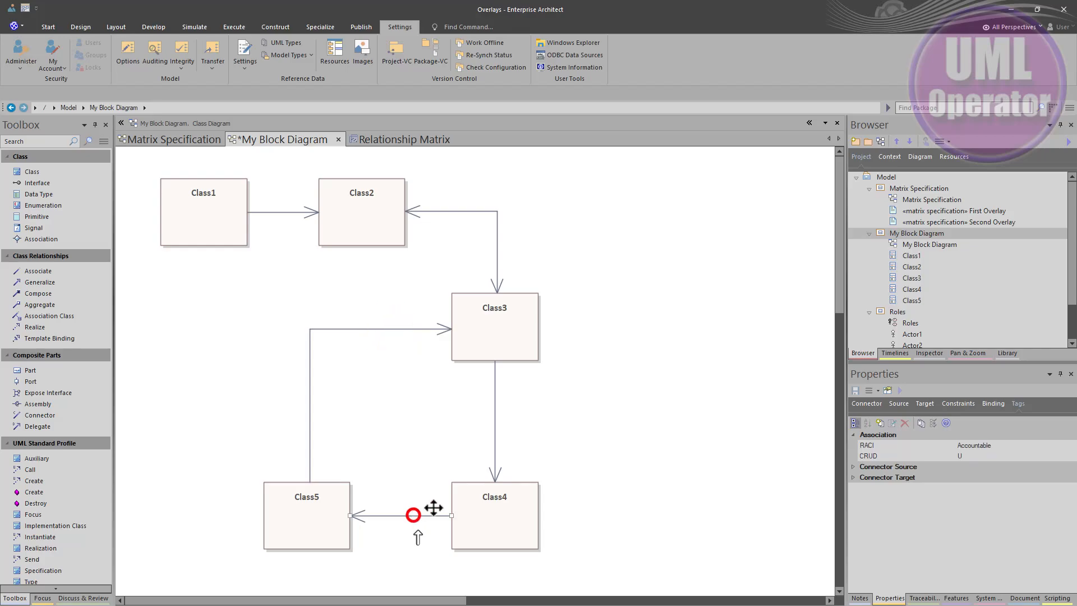
pyautogui.click(495, 449)
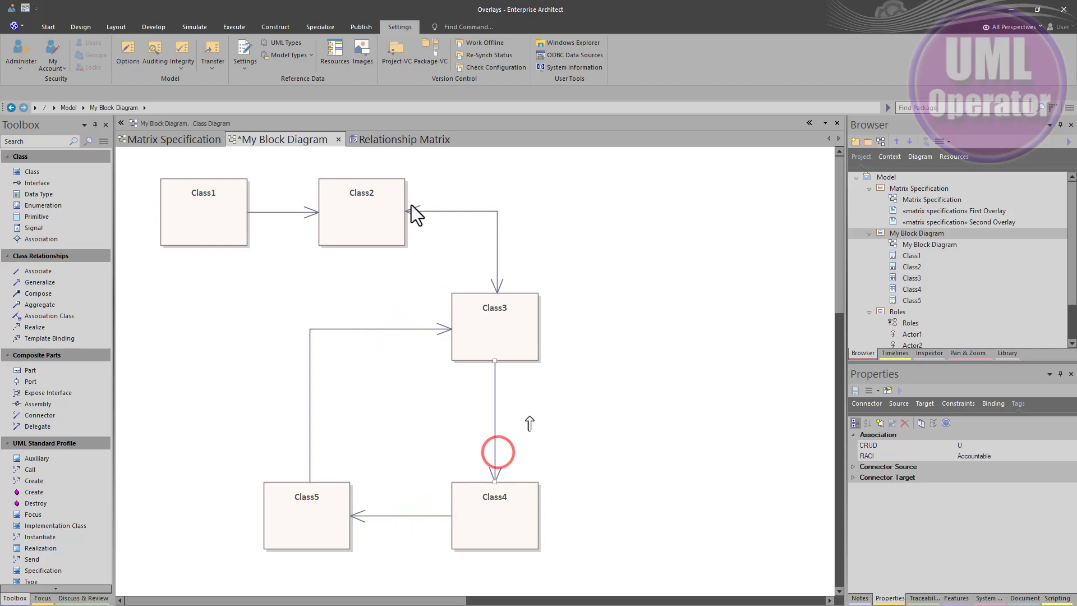
# Set the matrix direction to Target -> Source.
pyautogui.click(392, 135)
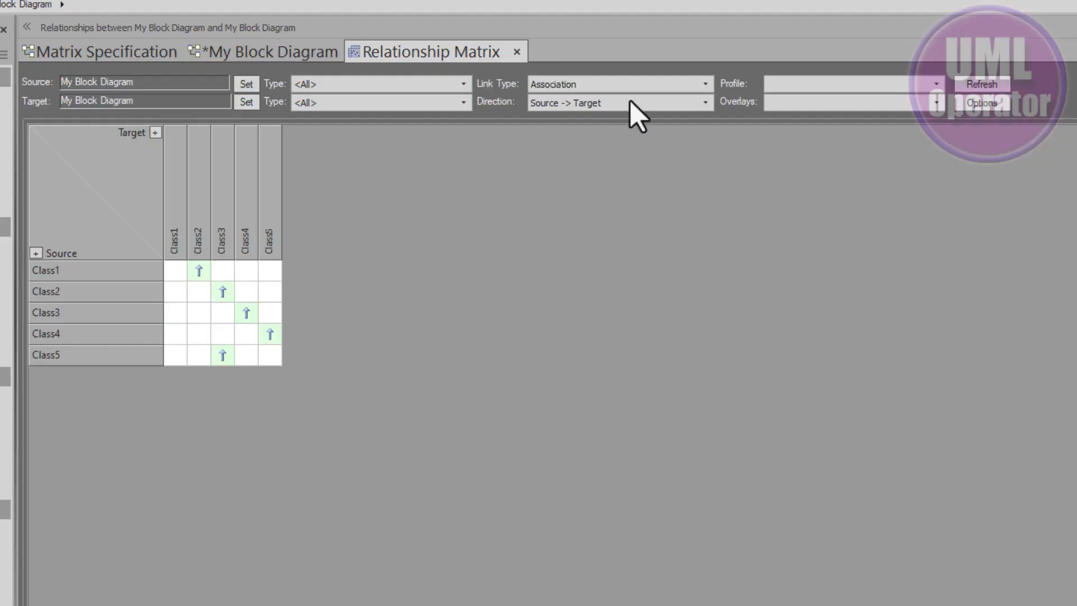
pyautogui.click(705, 103)
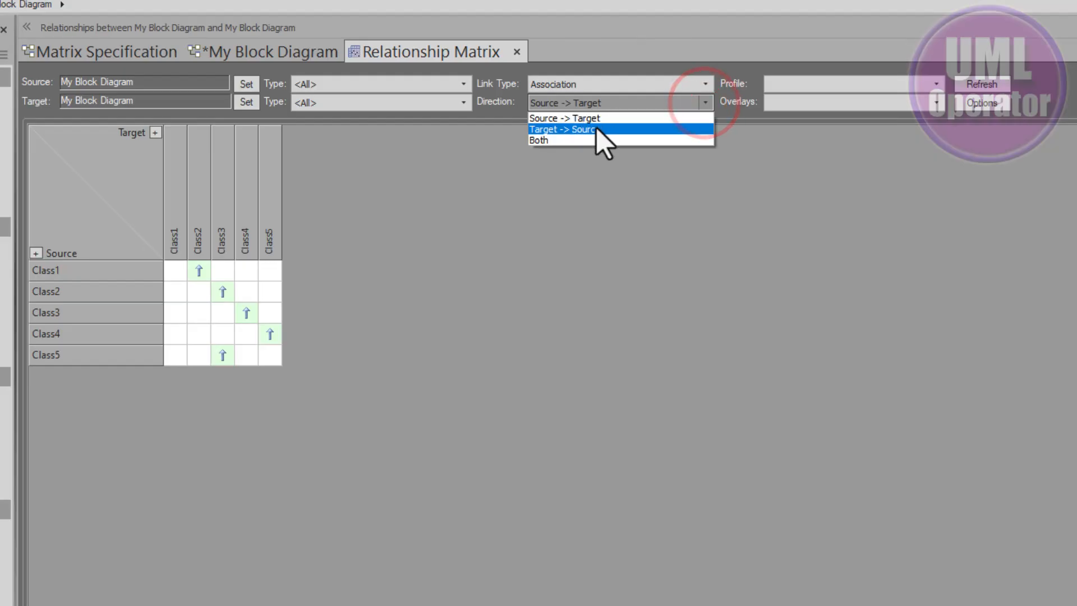
pyautogui.click(597, 128)
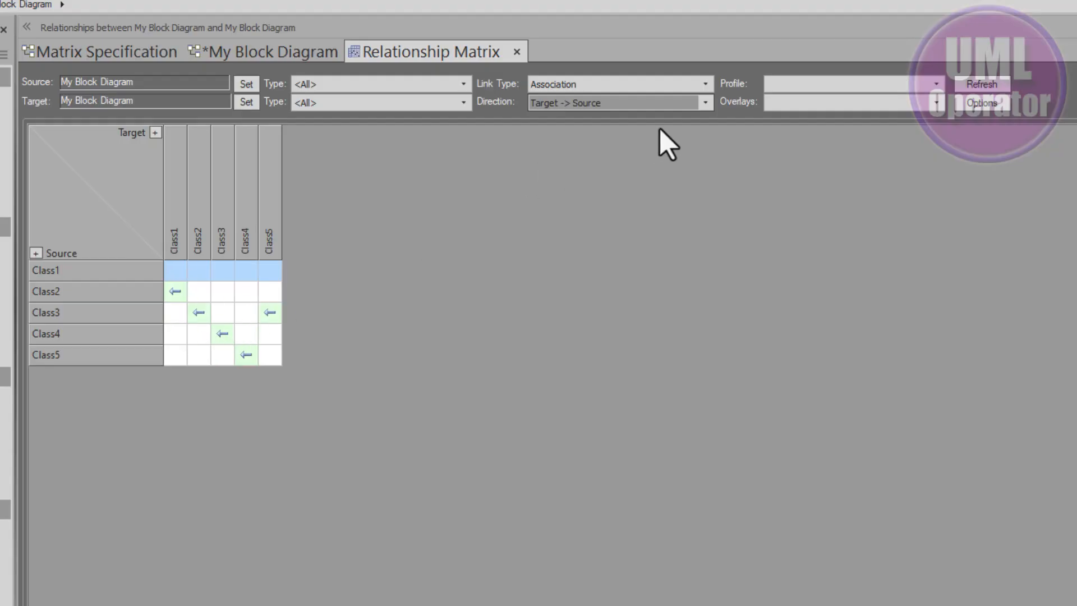
# Set the matrix direction to Both and compare it with the diagram's connectors.
pyautogui.click(705, 103)
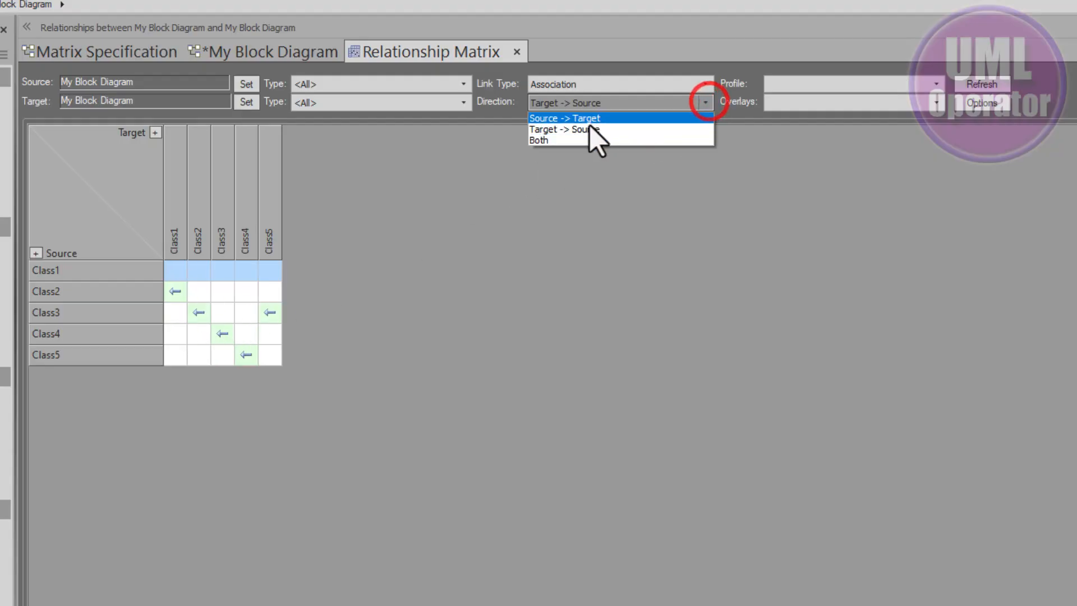
pyautogui.click(564, 141)
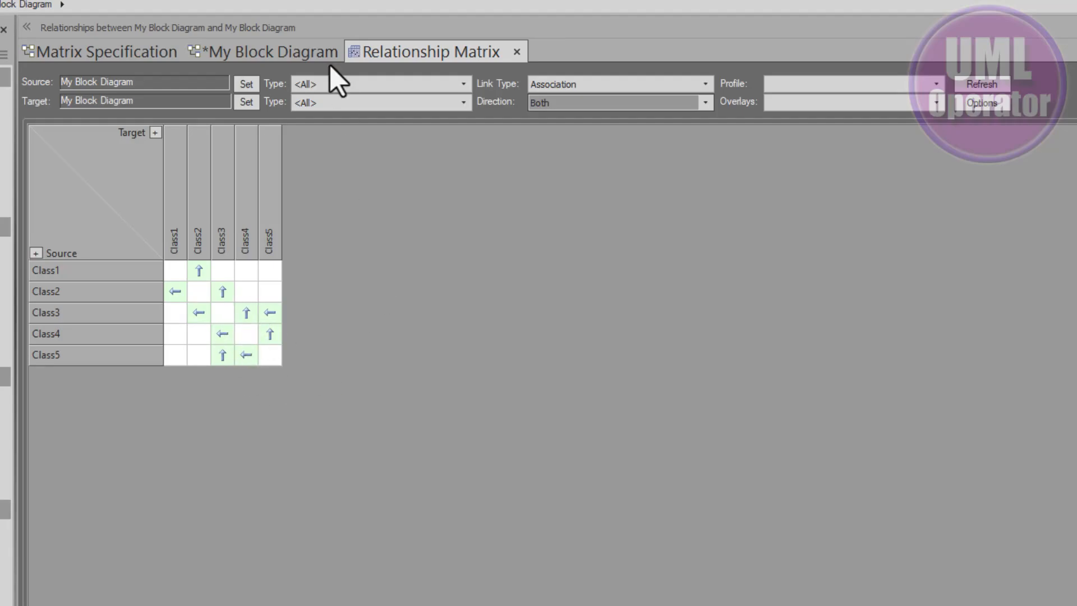
pyautogui.click(286, 52)
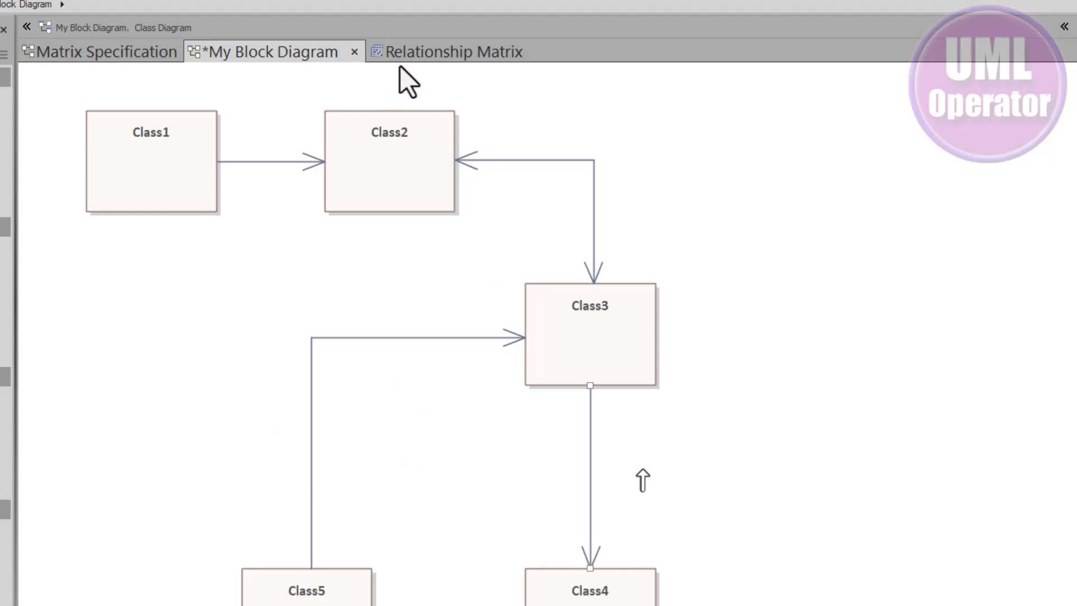
pyautogui.click(415, 54)
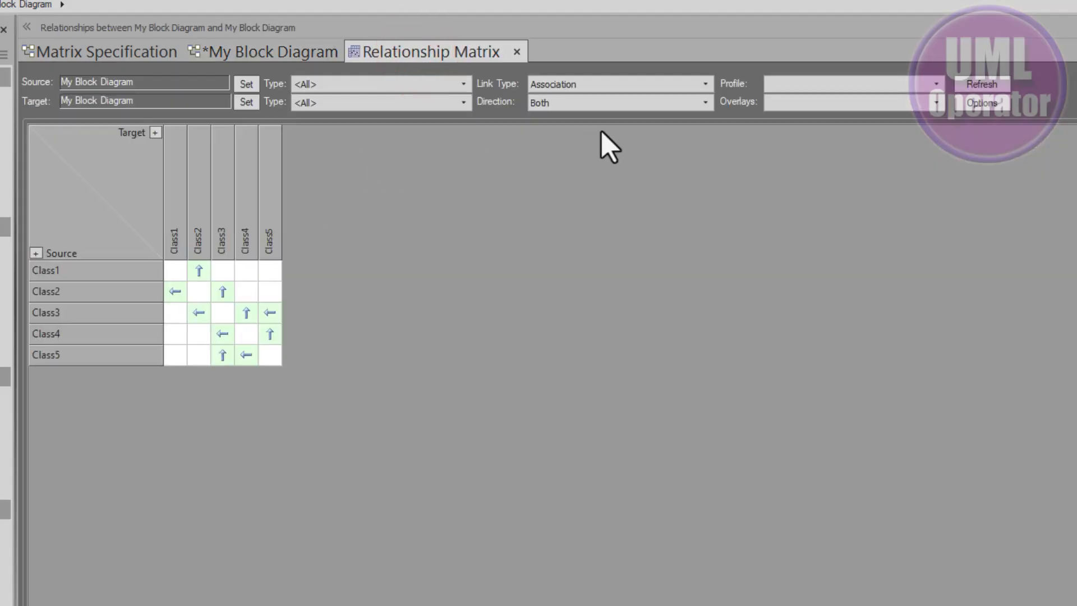
# Set the matrix direction back to Source -> Target.
pyautogui.click(705, 102)
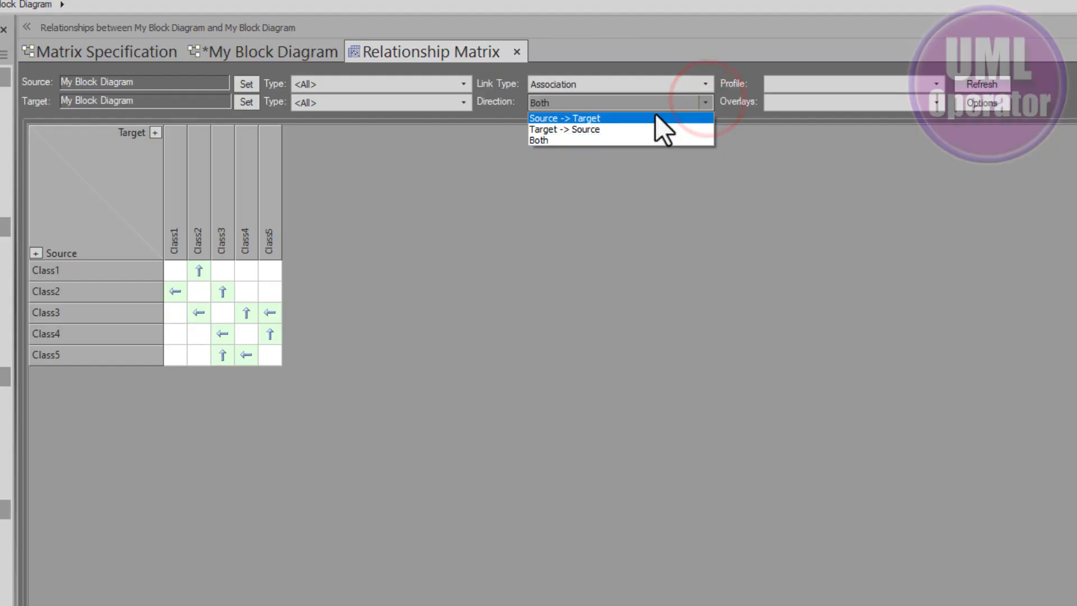
pyautogui.click(655, 114)
pyautogui.click(534, 236)
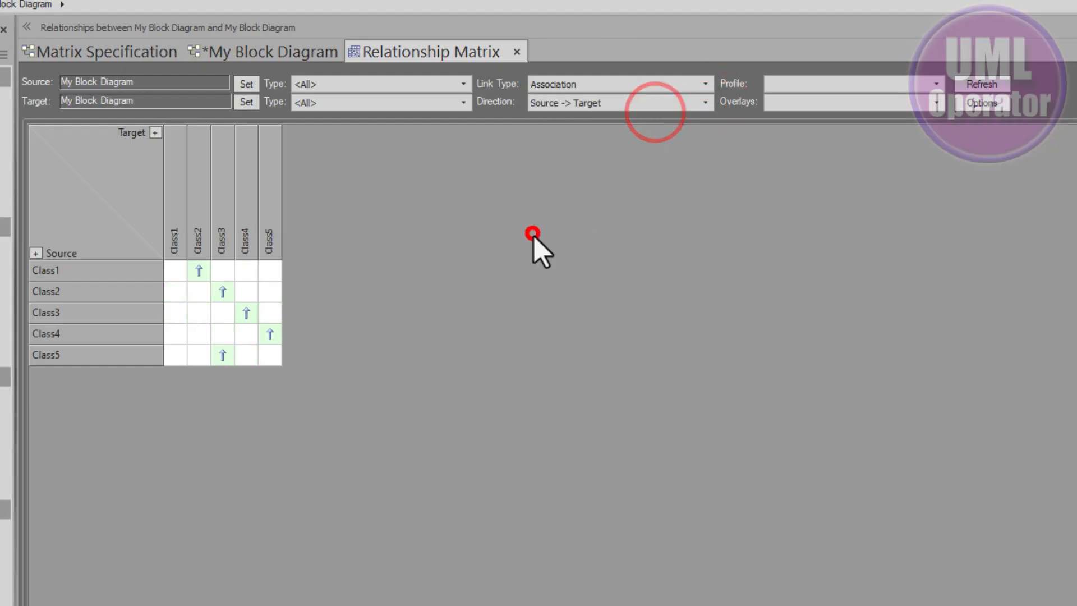
pyautogui.click(624, 83)
pyautogui.click(620, 85)
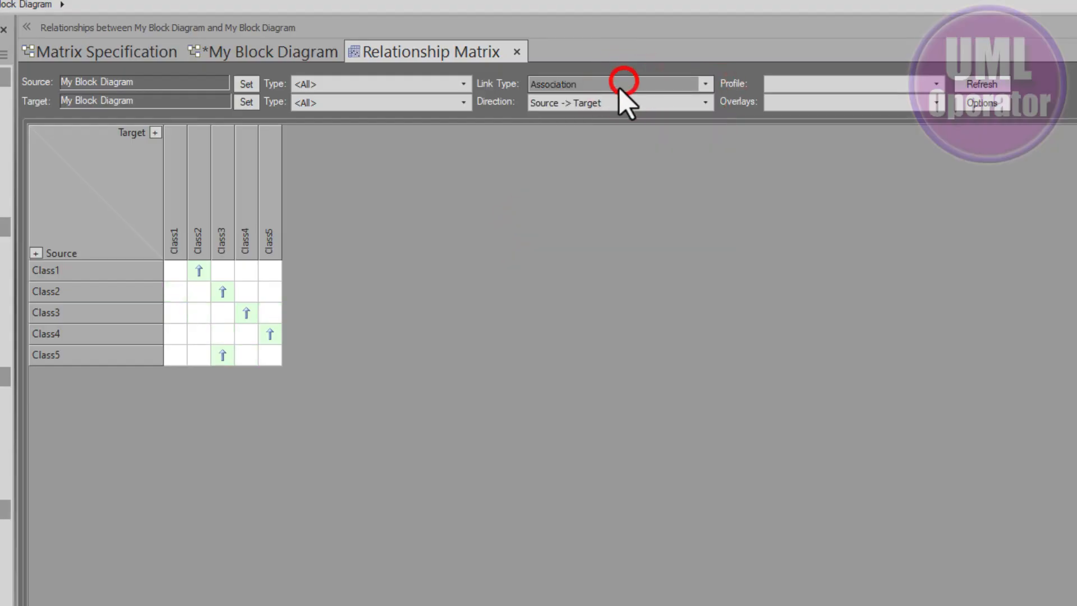
pyautogui.click(530, 240)
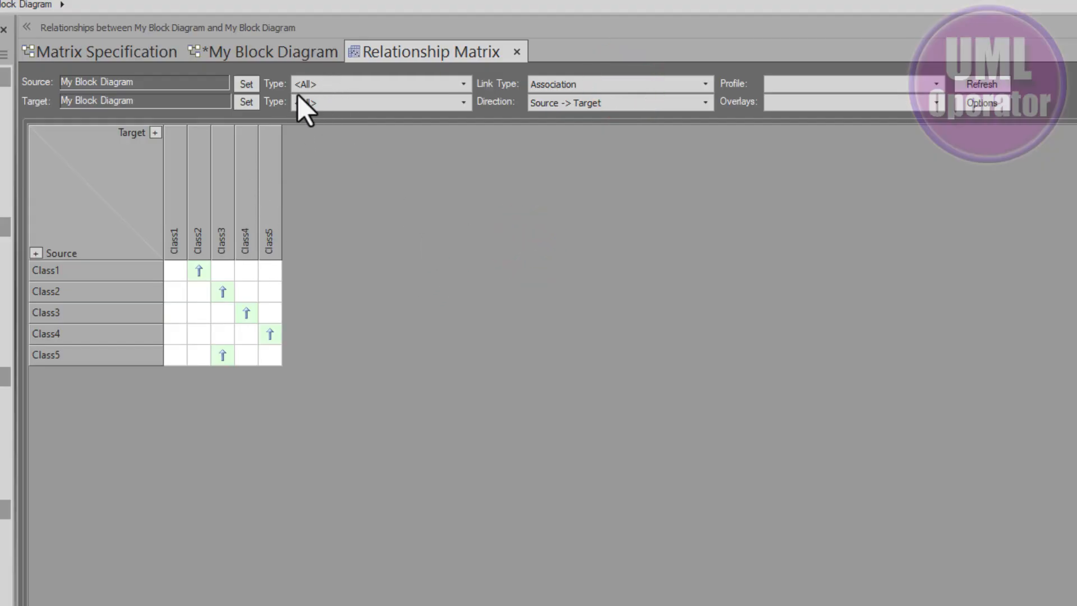
# Review the diagram, the element type options and the matrix specification alongside the relationship matrix.
pyautogui.click(285, 52)
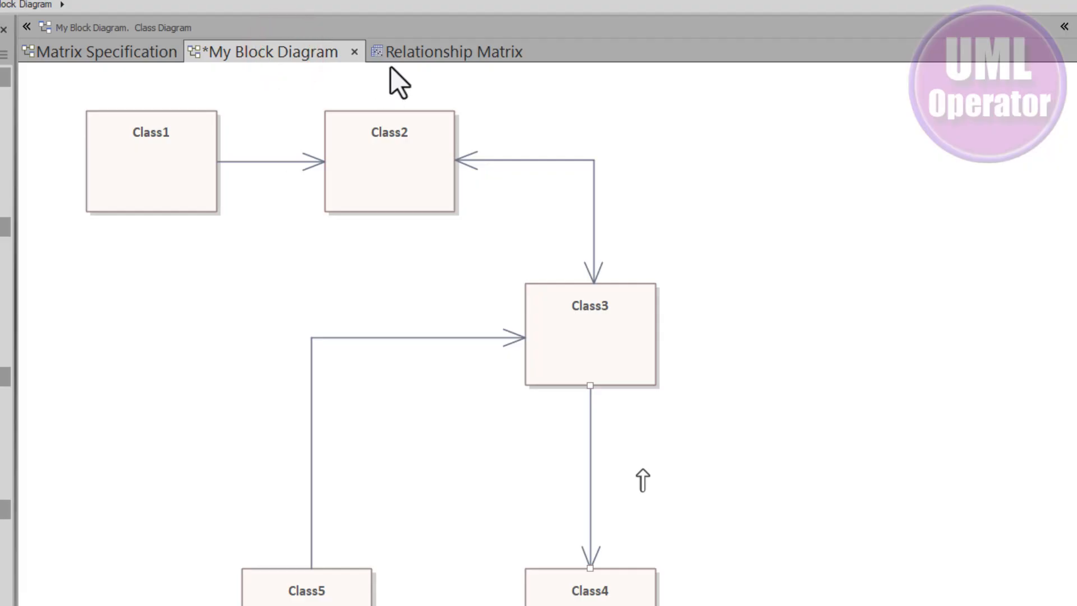
pyautogui.click(412, 53)
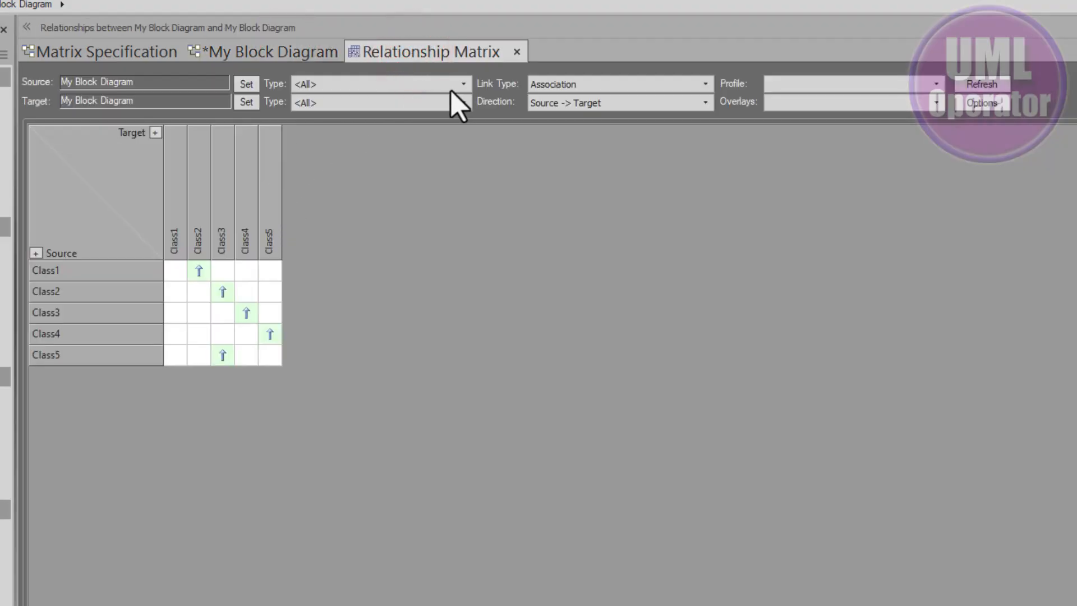
pyautogui.click(463, 83)
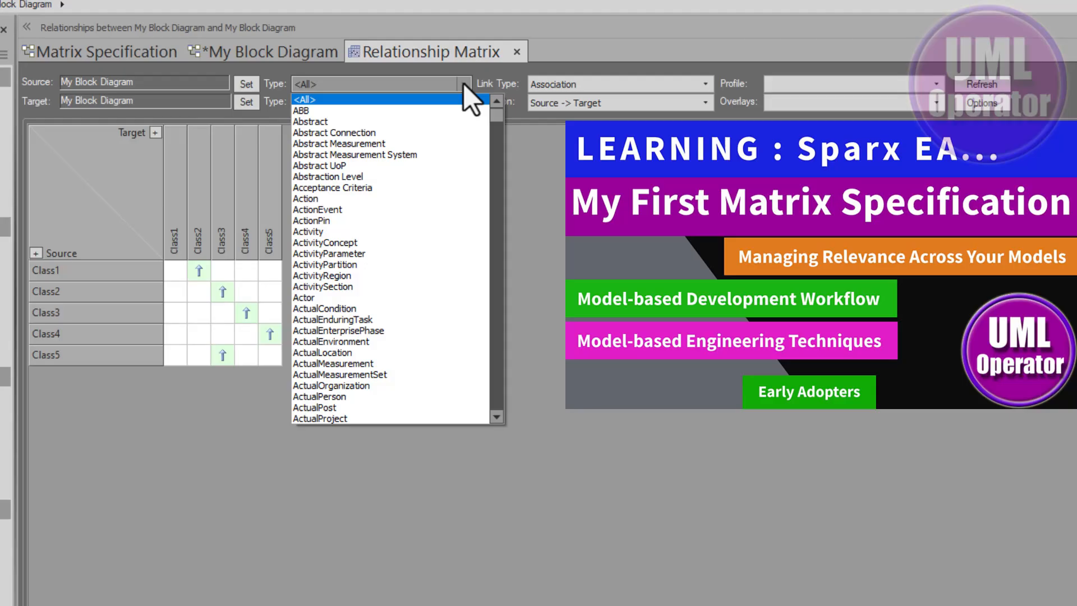
pyautogui.click(463, 83)
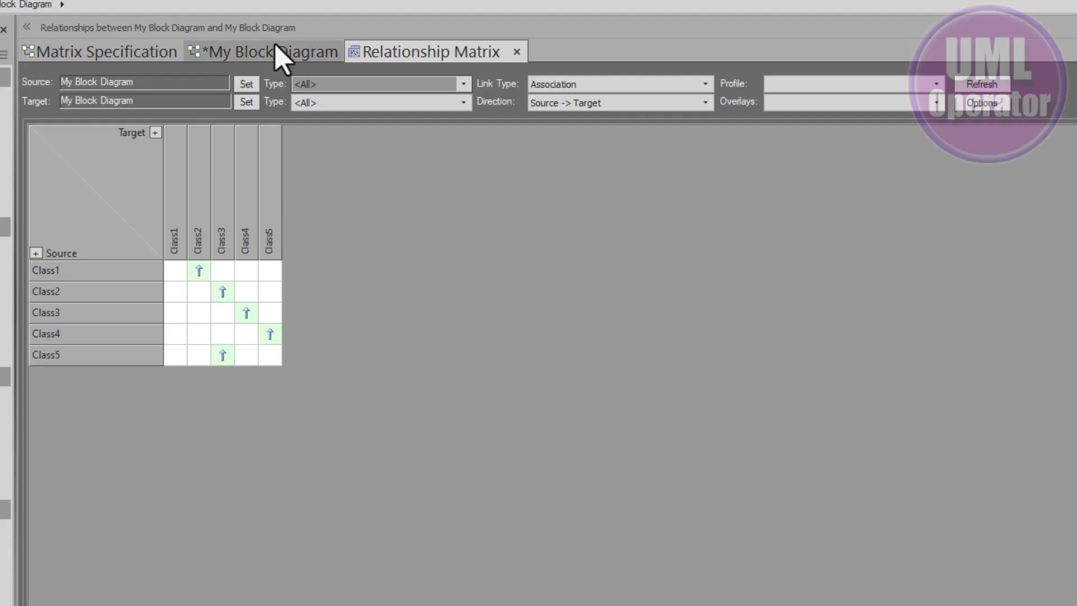
pyautogui.click(96, 47)
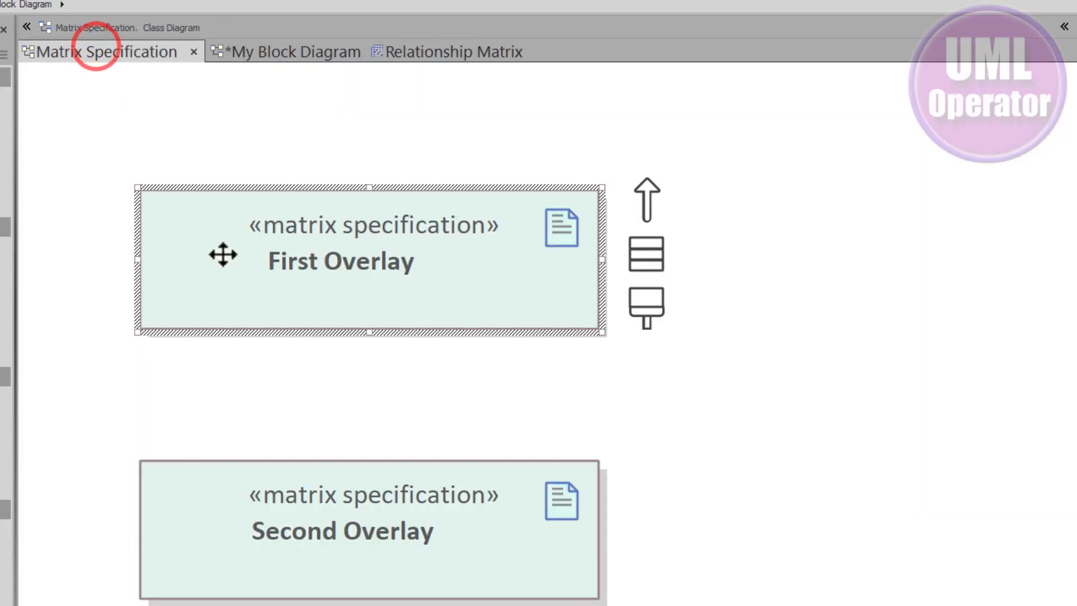
pyautogui.click(388, 53)
pyautogui.click(413, 237)
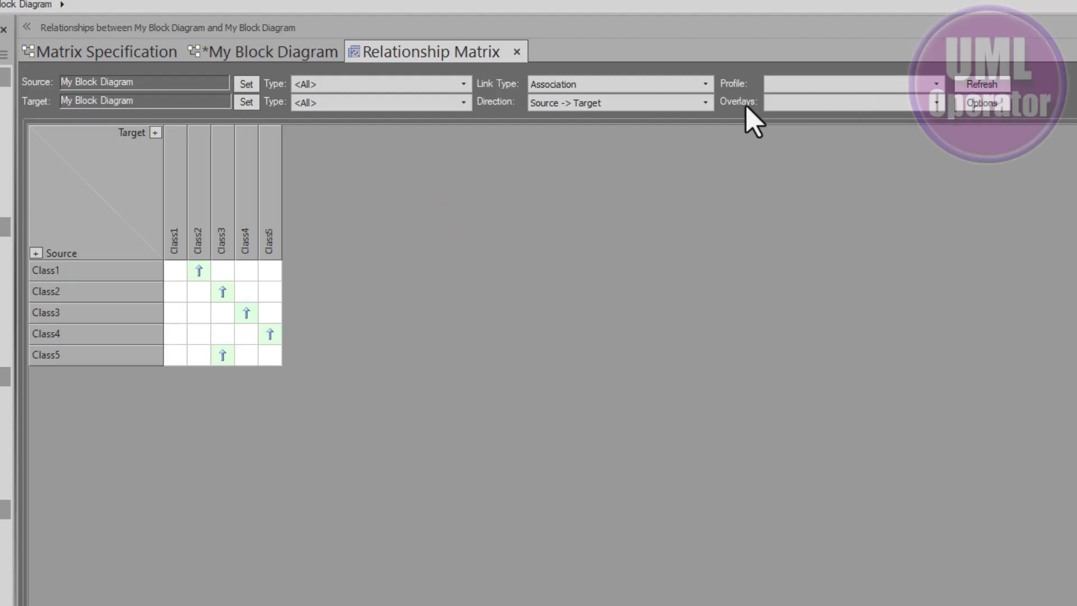
# Apply the EAExtended::CRUD overlay to the relationship matrix and refresh it.
pyautogui.click(935, 103)
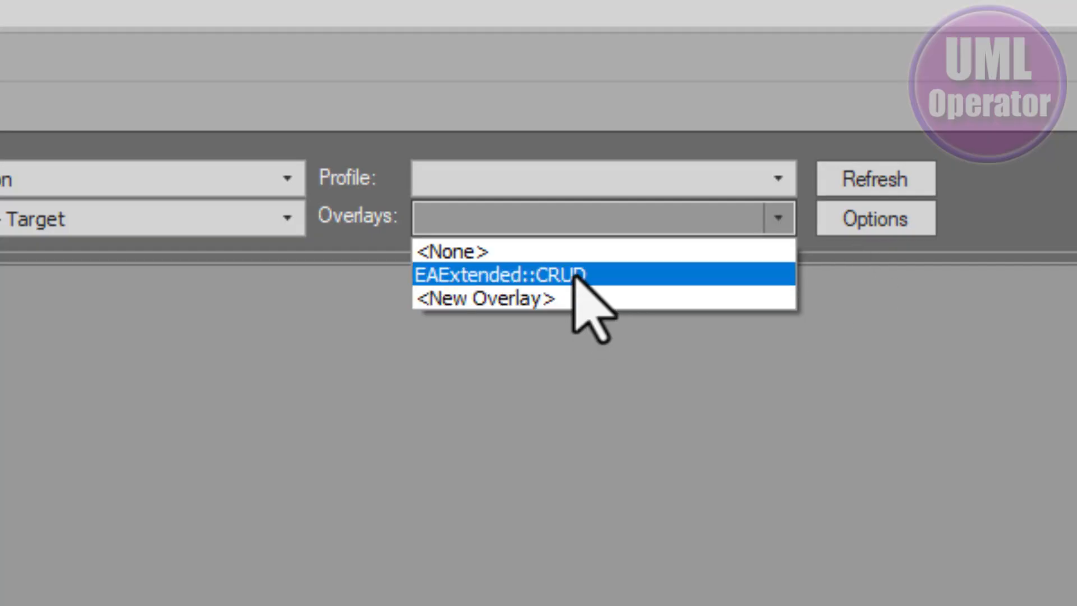
pyautogui.click(615, 273)
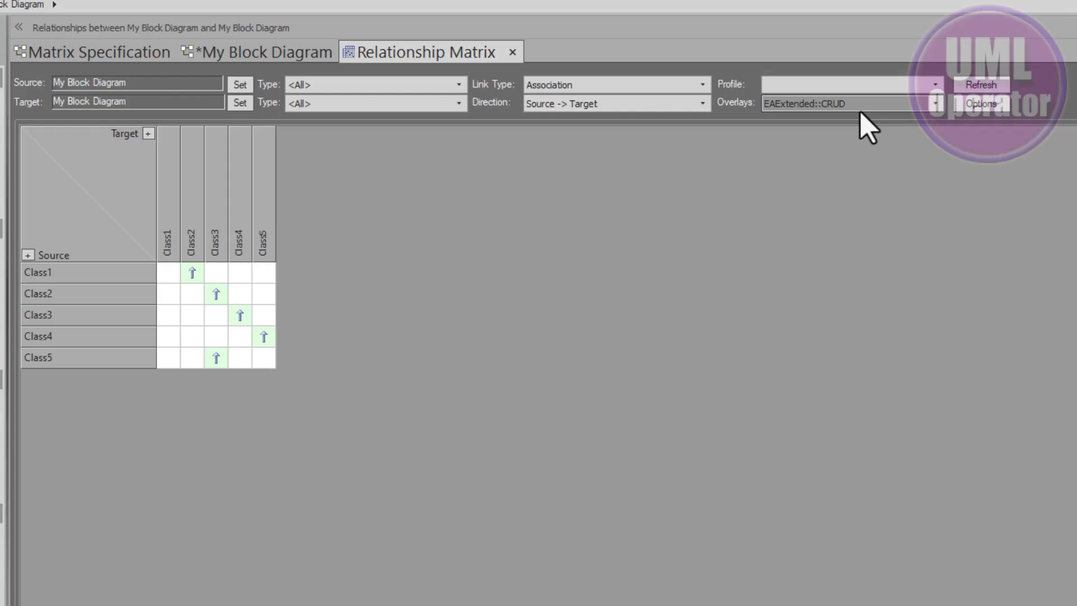
pyautogui.click(966, 85)
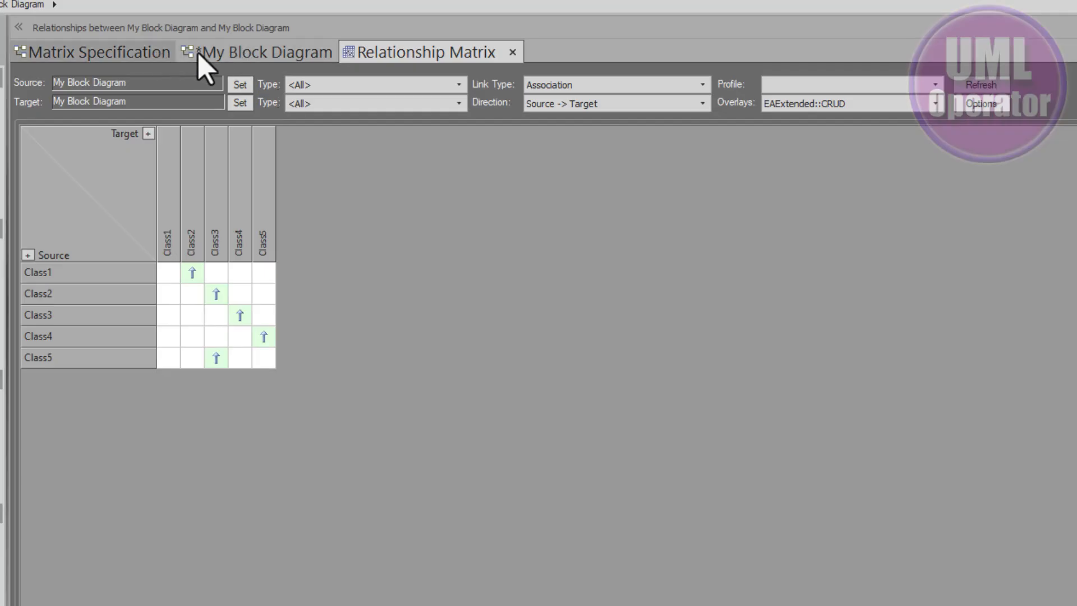
# Select the Class1 to Class2 association, float the Properties window over the diagram, and select its CRUD tag.
pyautogui.click(223, 53)
pyautogui.click(266, 163)
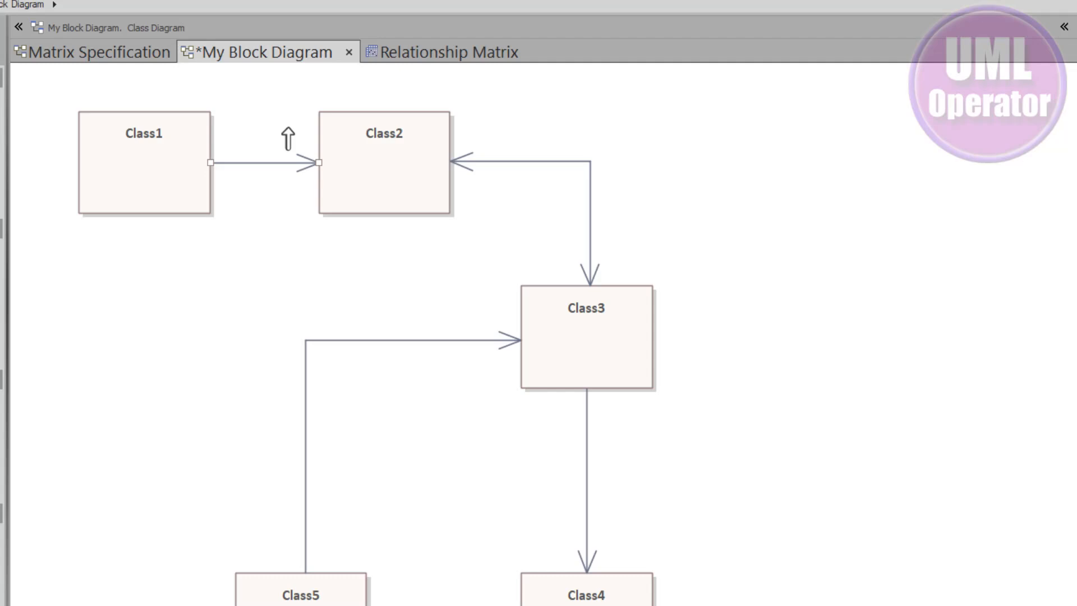
pyautogui.moveTo(1071, 600); pyautogui.dragTo(695, 132)
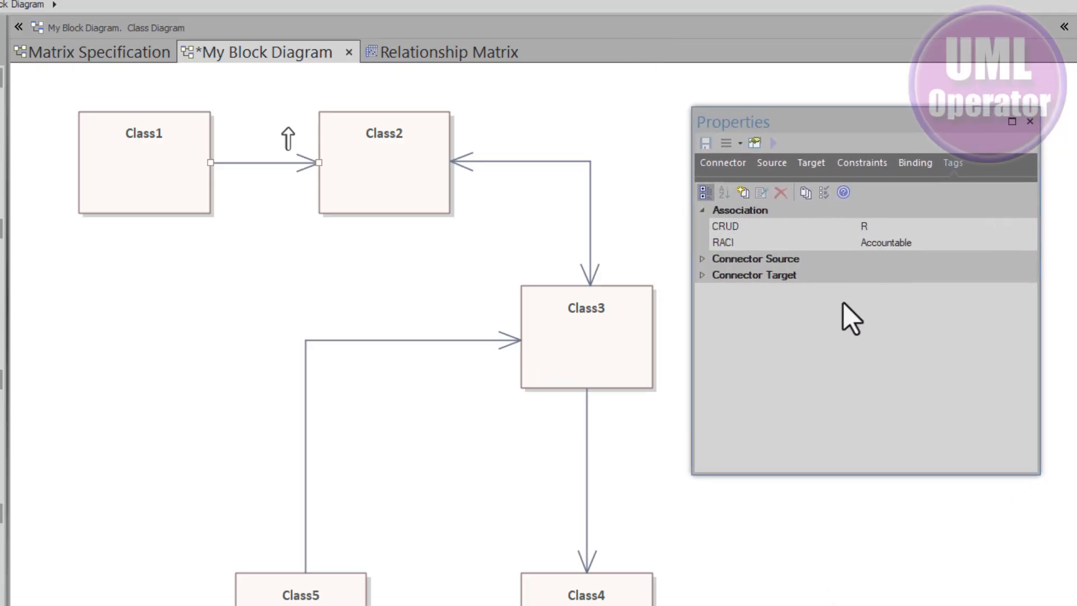
pyautogui.click(763, 226)
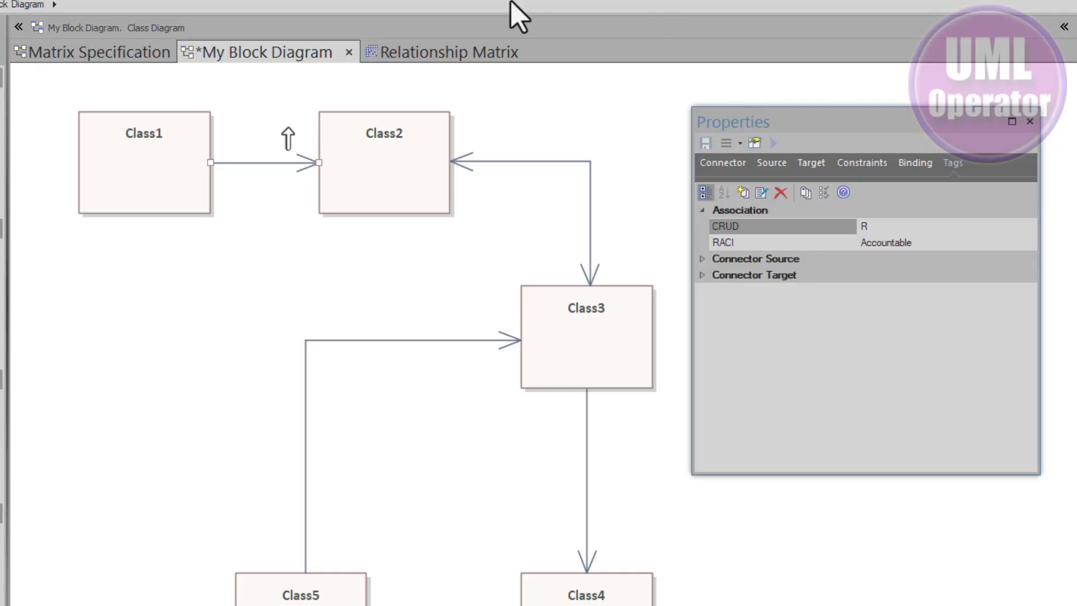
# Return to the relationship matrix, dock the Properties window, and inspect the Tagged Value Types in UML Types.
pyautogui.click(474, 48)
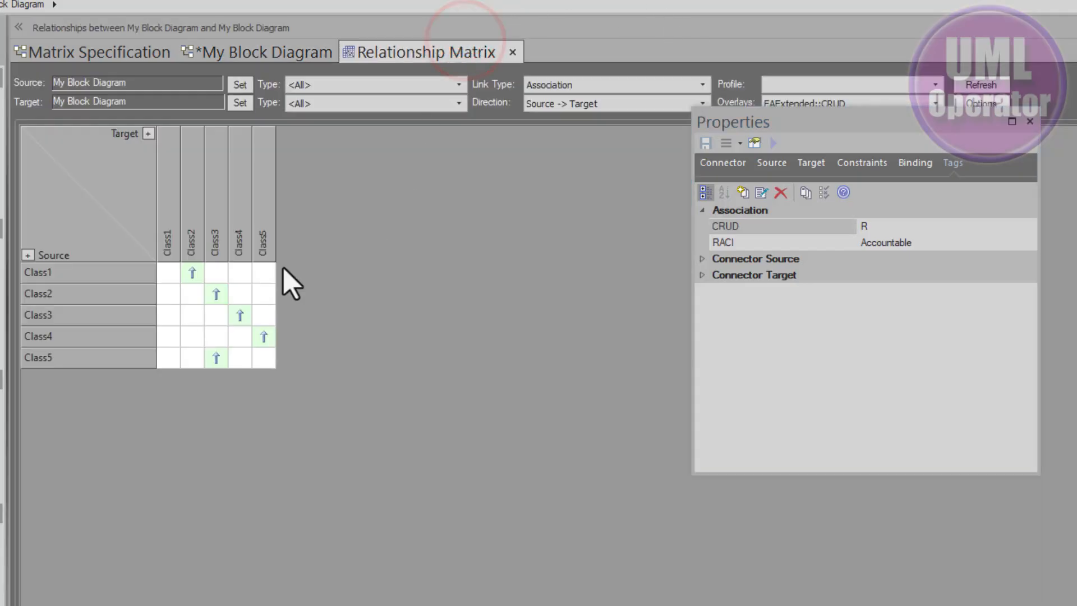
pyautogui.moveTo(877, 120); pyautogui.dragTo(854, 153)
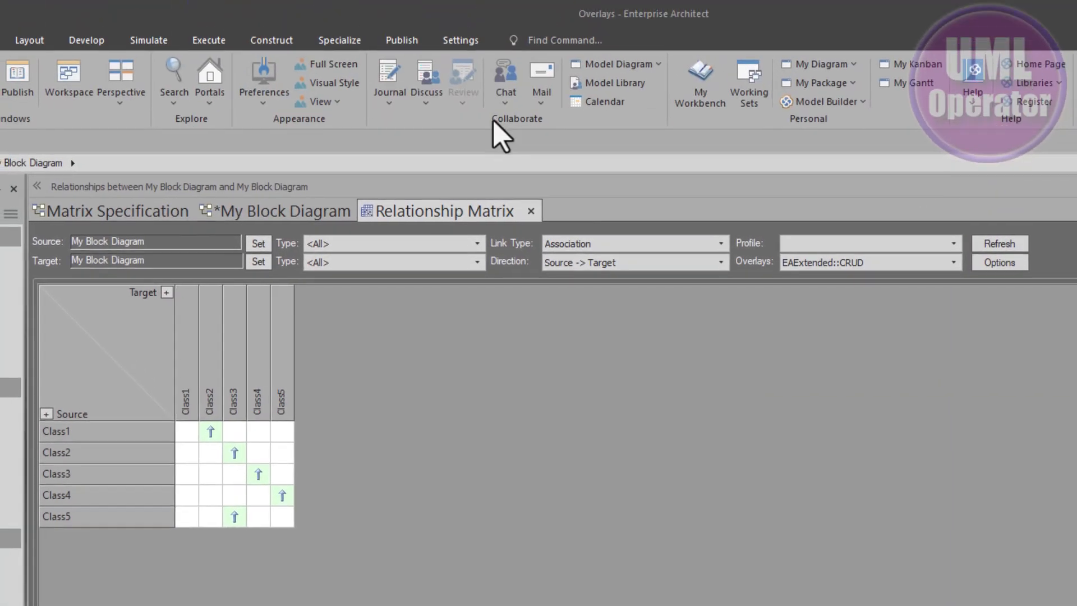
pyautogui.click(449, 44)
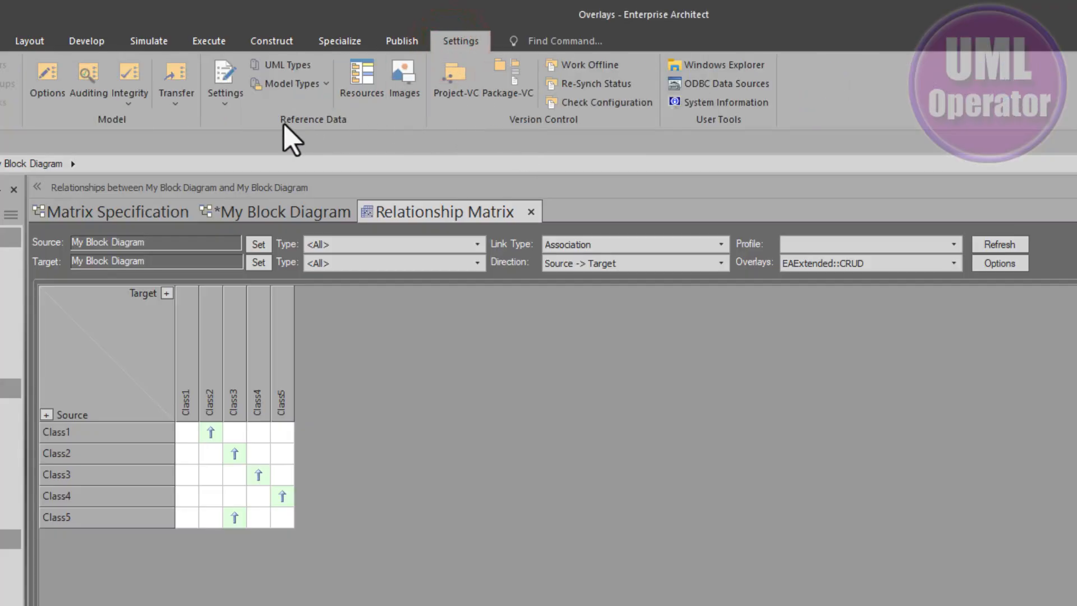
pyautogui.click(288, 66)
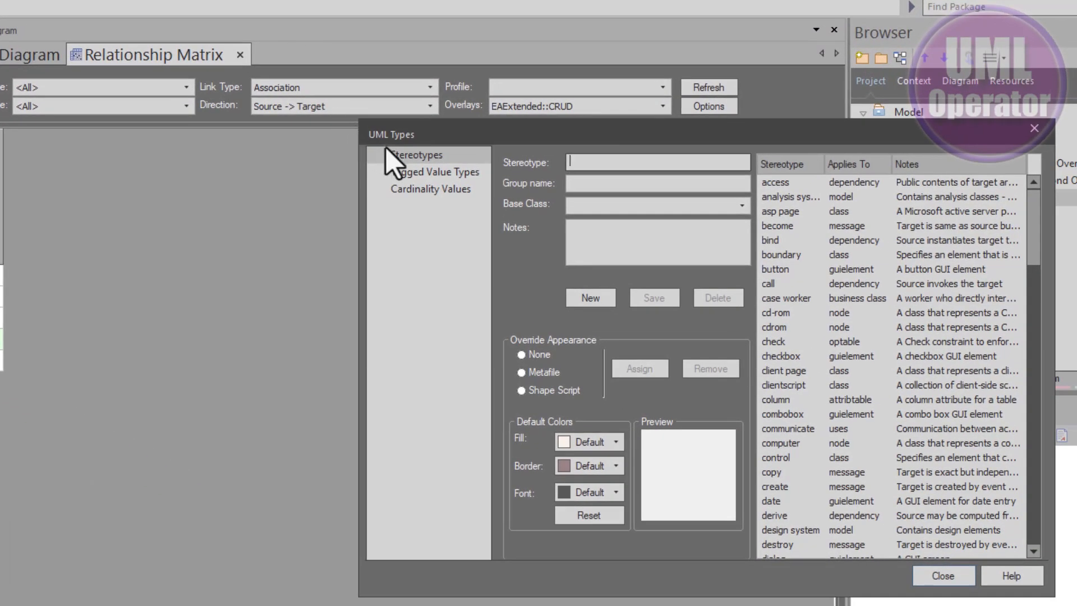
pyautogui.click(407, 172)
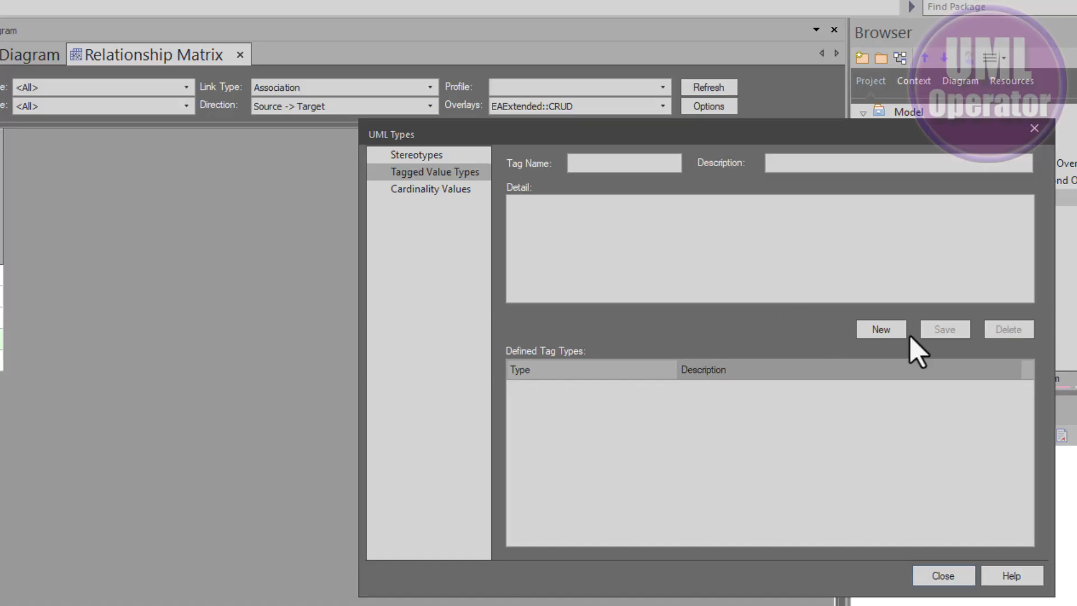
pyautogui.click(951, 576)
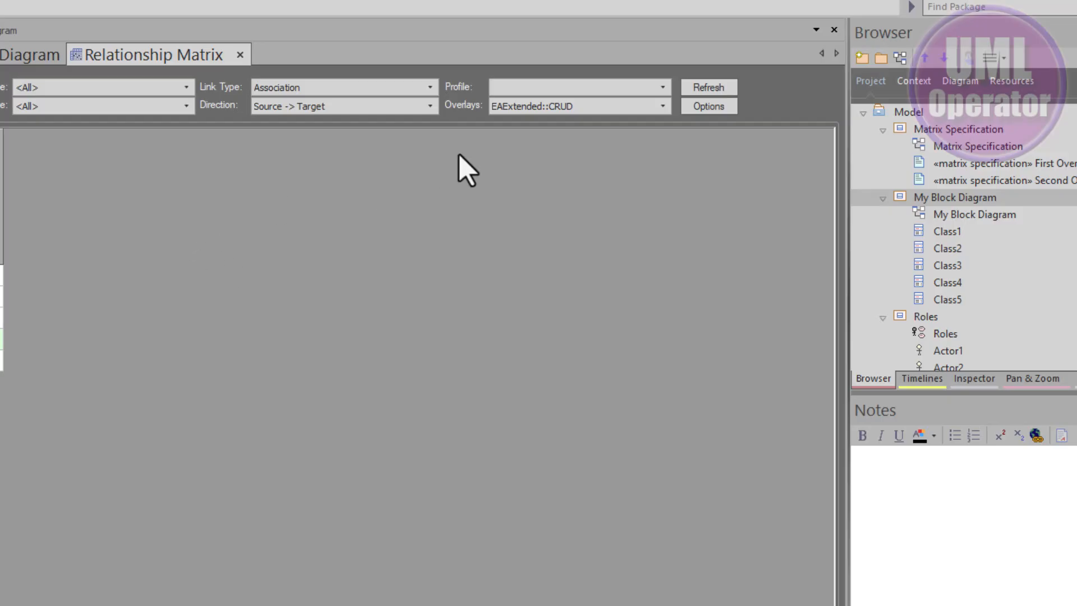
# Create a new matrix overlay named CRUD with allowable values CRUD, then refresh the matrix.
pyautogui.click(663, 106)
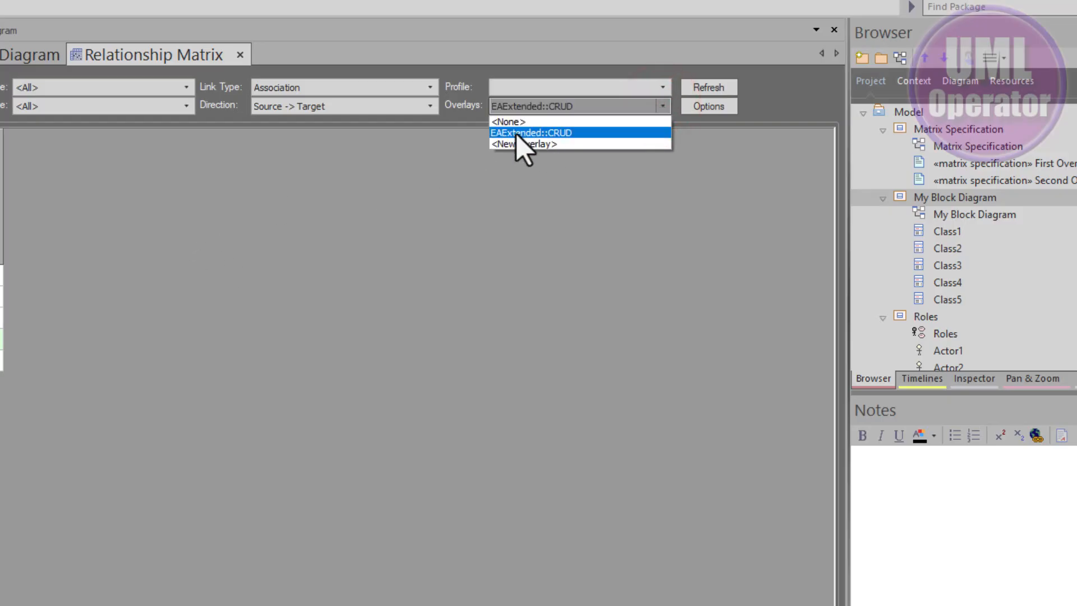
pyautogui.click(548, 148)
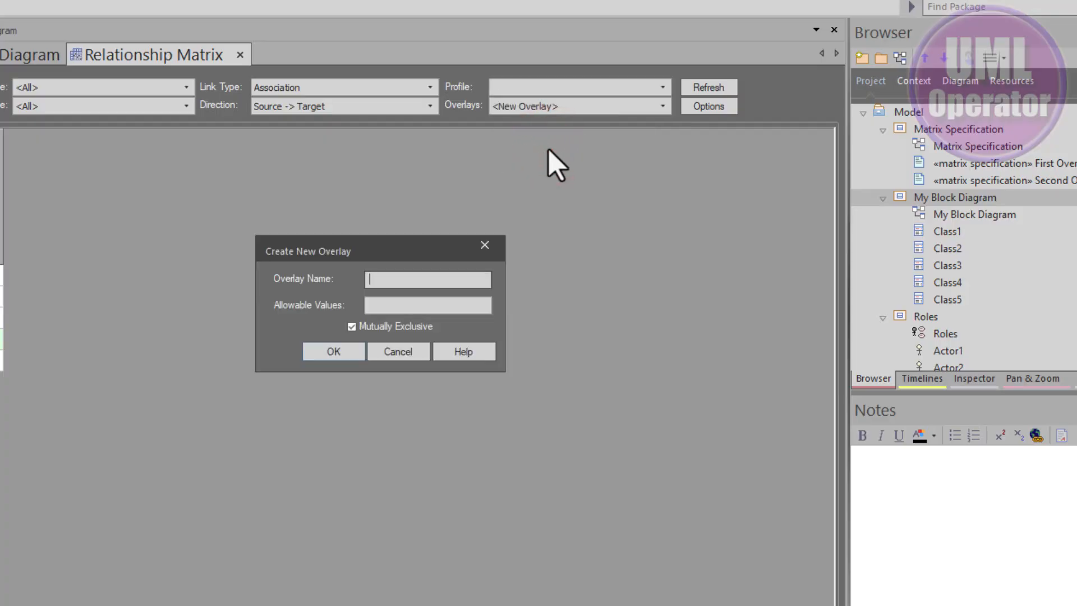
pyautogui.write('CRUD')
pyautogui.press('Tab')
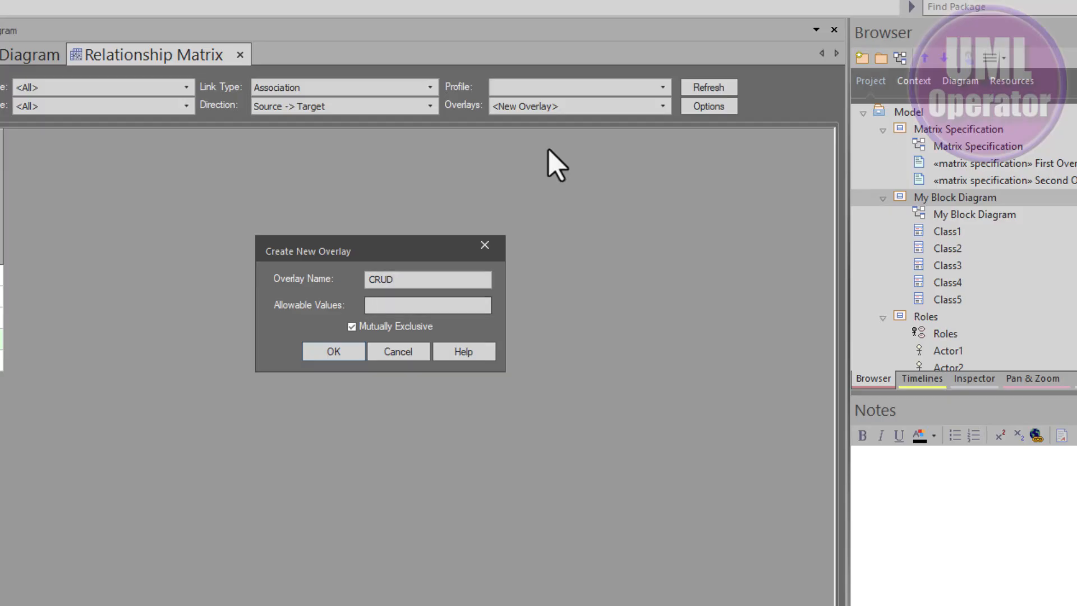
pyautogui.write('CRUD')
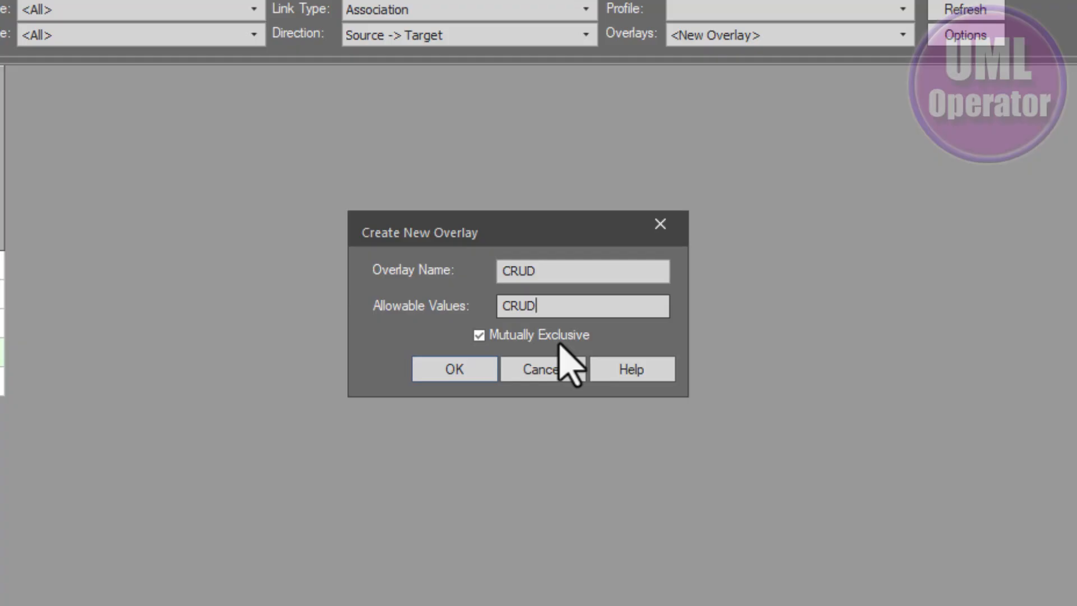
pyautogui.click(457, 373)
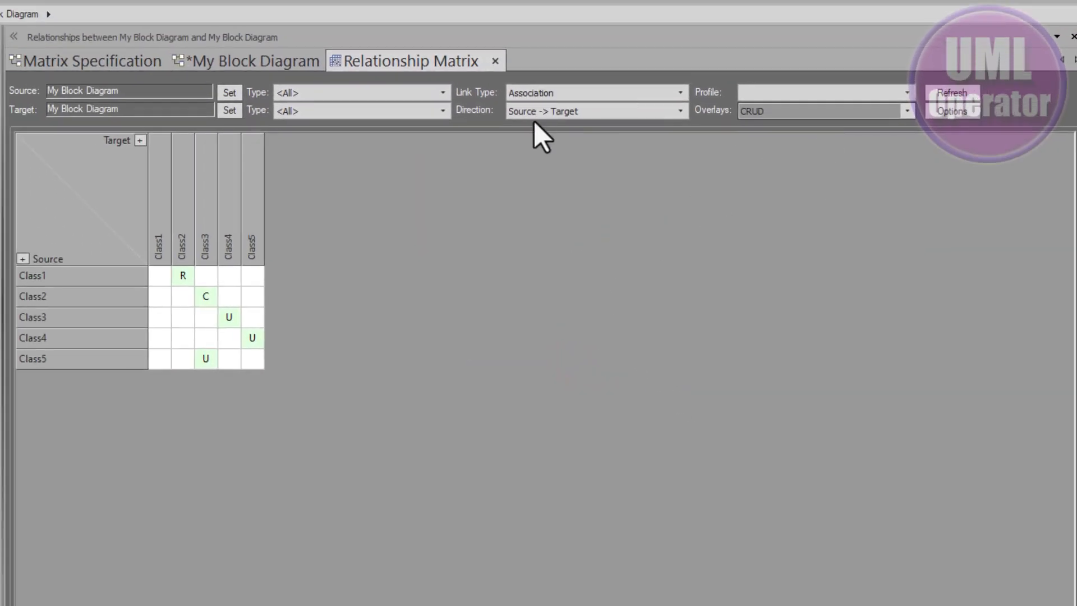
pyautogui.click(547, 159)
pyautogui.click(939, 92)
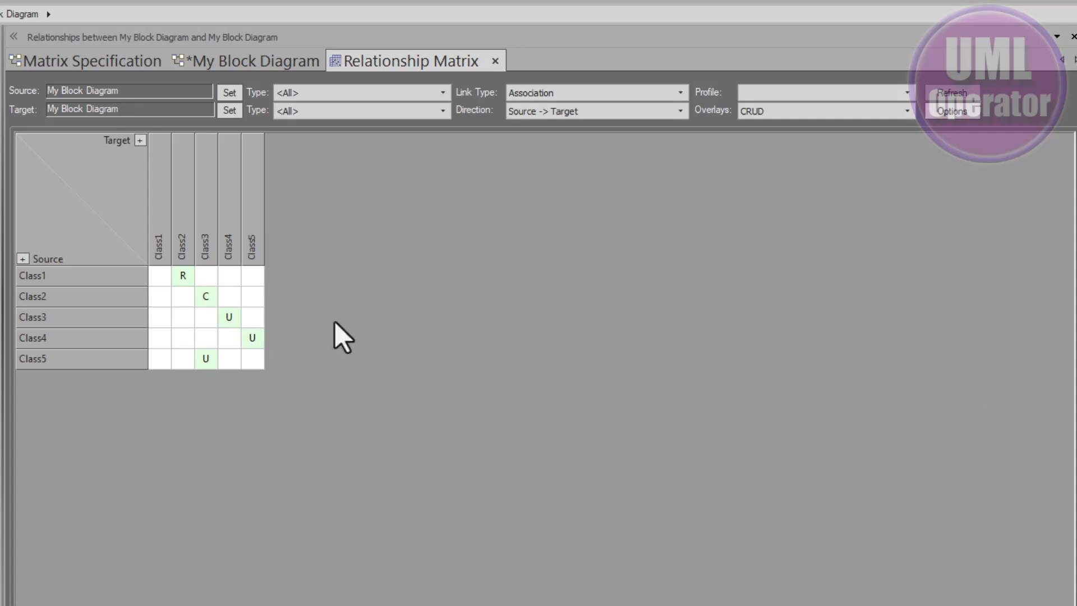
# Compare the diagram with the matrix and open the tags of the Class3 to Class4 association.
pyautogui.click(278, 62)
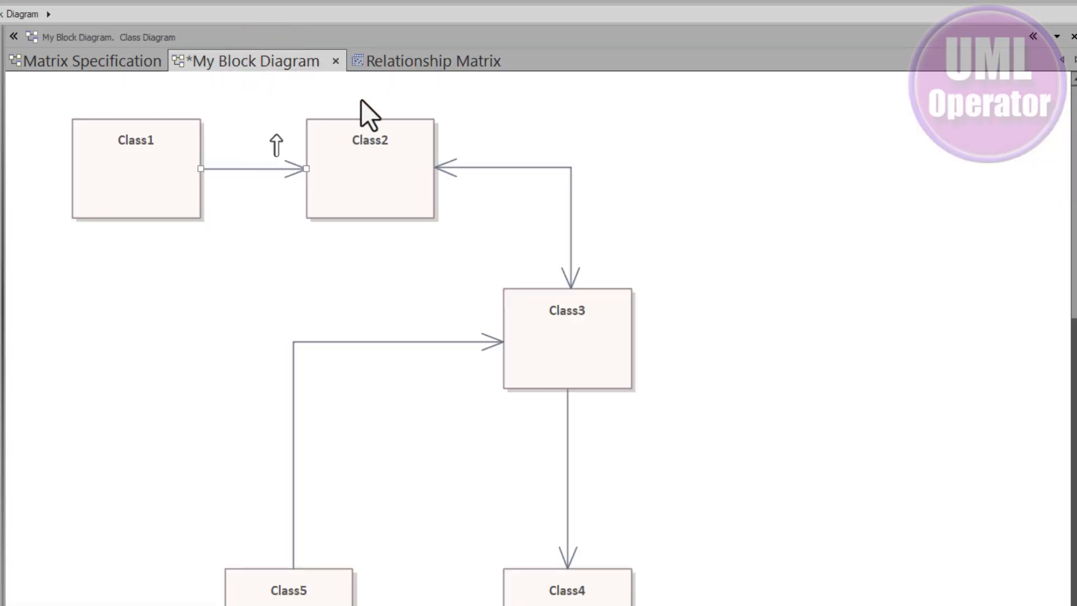
pyautogui.click(388, 72)
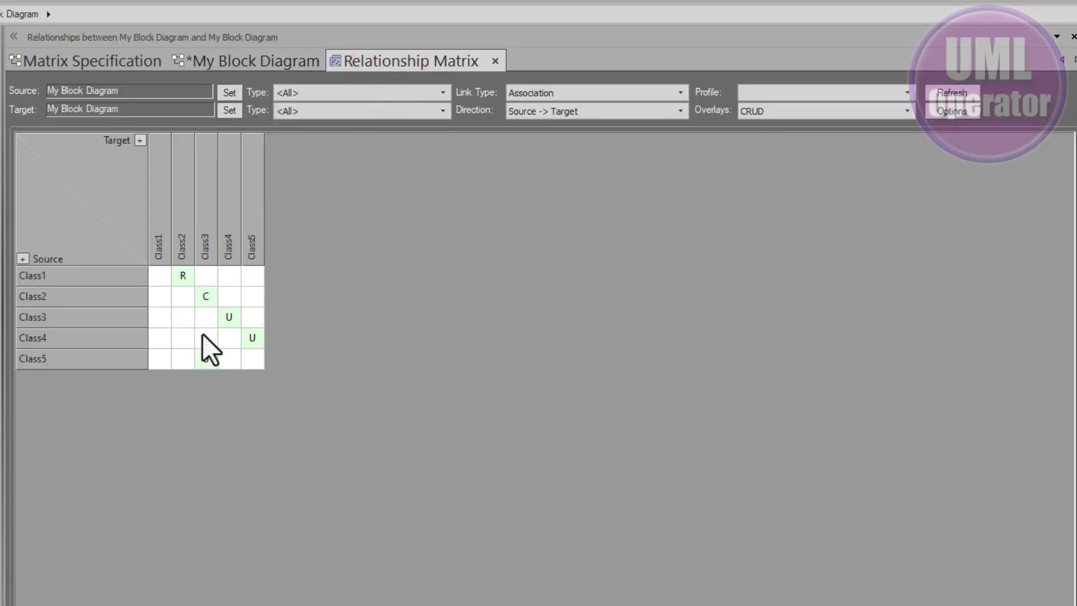
pyautogui.doubleClick(234, 320)
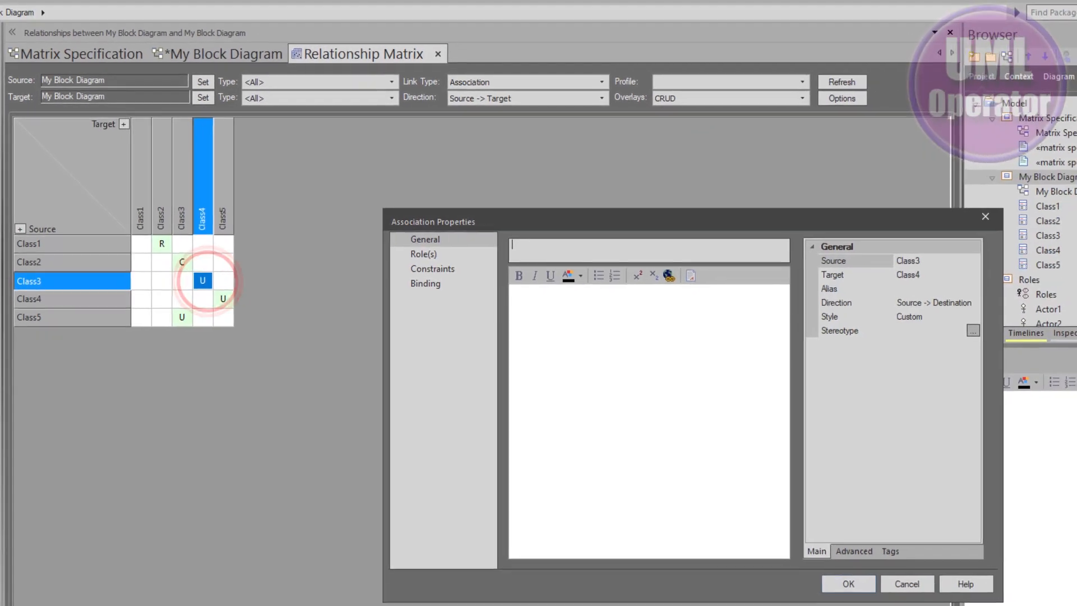
pyautogui.click(886, 550)
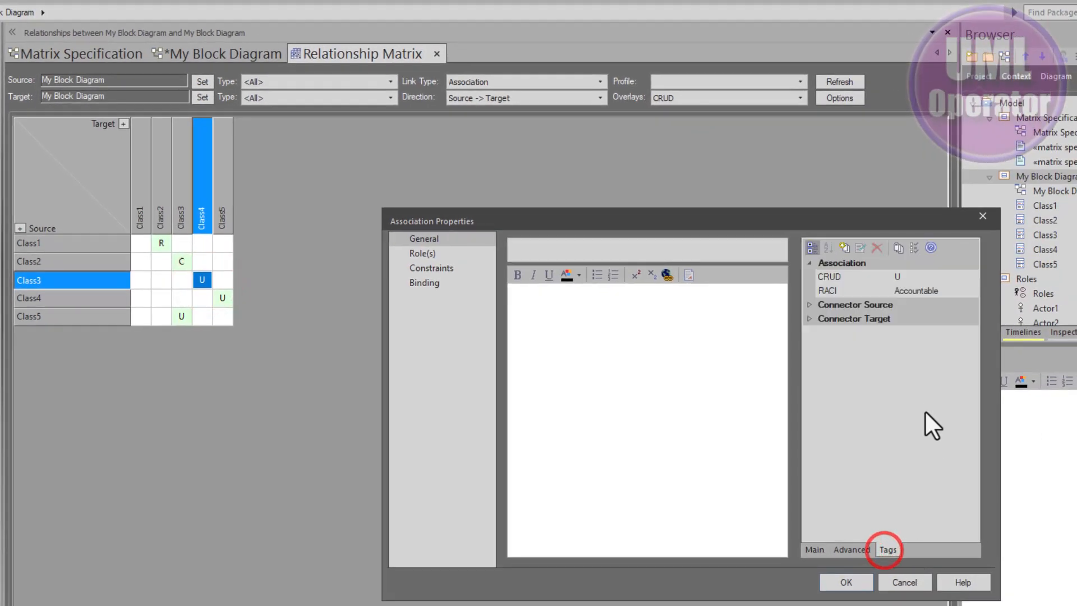
# Open the CRUD tagged value type, split its detail onto separate lines, add a C - Create, R - Read, U - Update, D - Delete legend, and save.
pyautogui.click(896, 247)
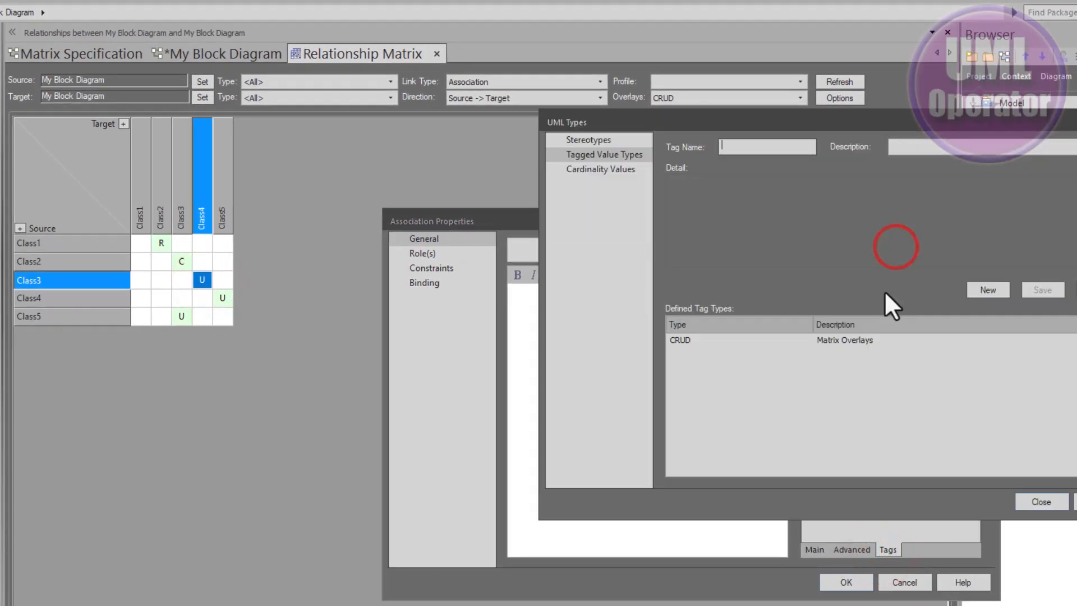
pyautogui.click(686, 339)
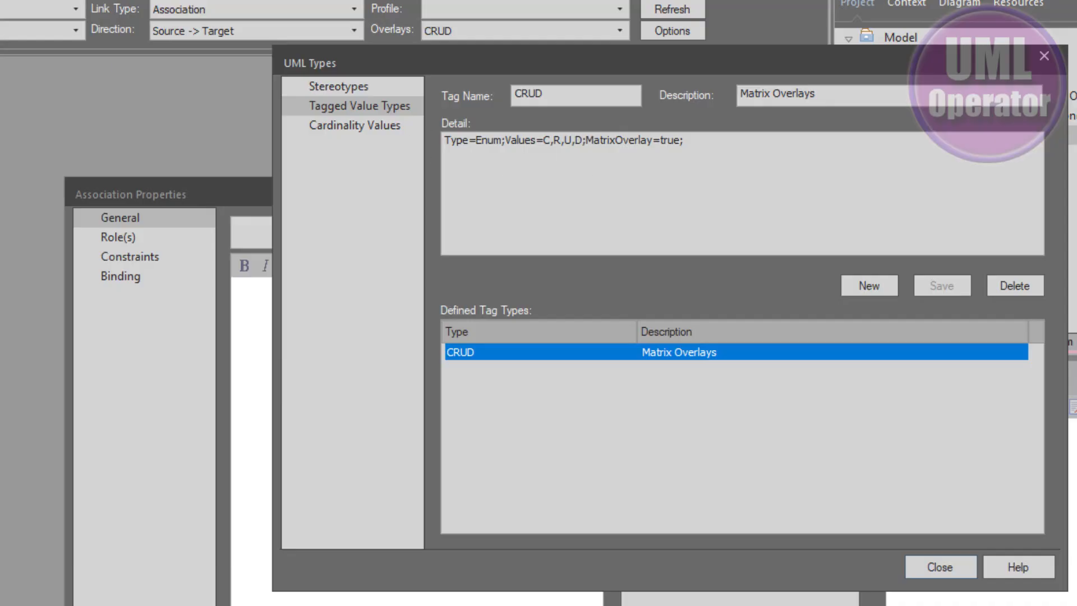
pyautogui.click(506, 139)
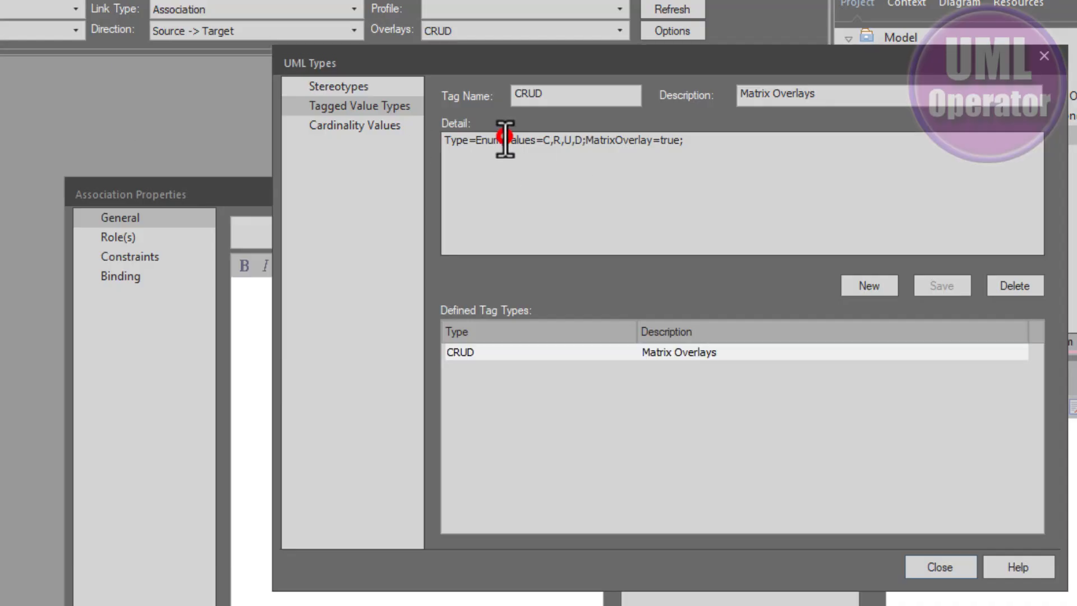
pyautogui.write(';')
pyautogui.press('Return')
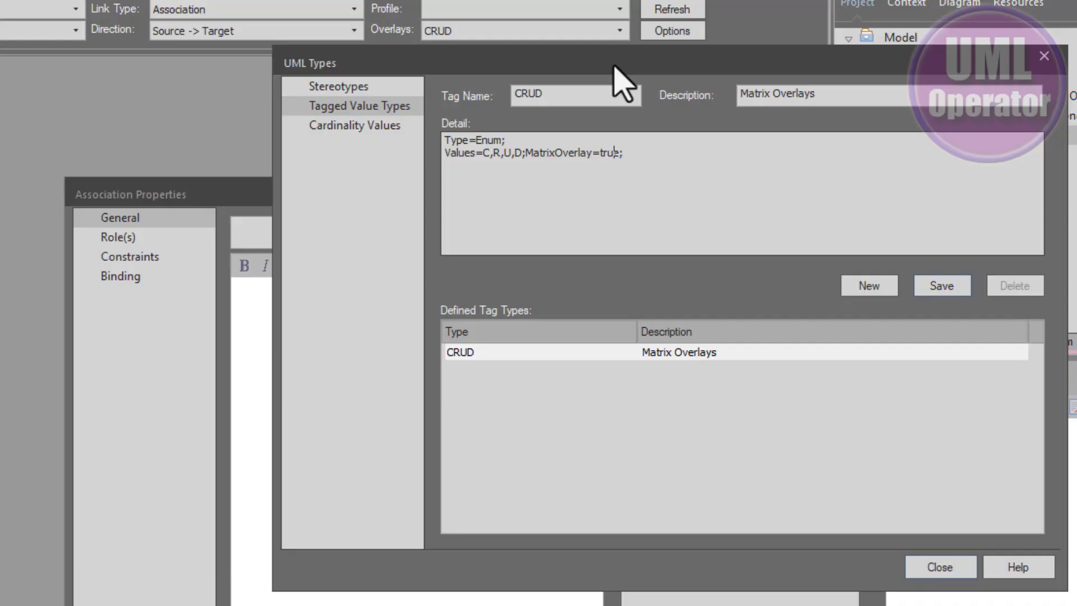
pyautogui.press('Left')
pyautogui.press('Left')
pyautogui.press('Left')
pyautogui.press('Left')
pyautogui.press('Left')
pyautogui.press('Left')
pyautogui.press('Left')
pyautogui.press('Return')
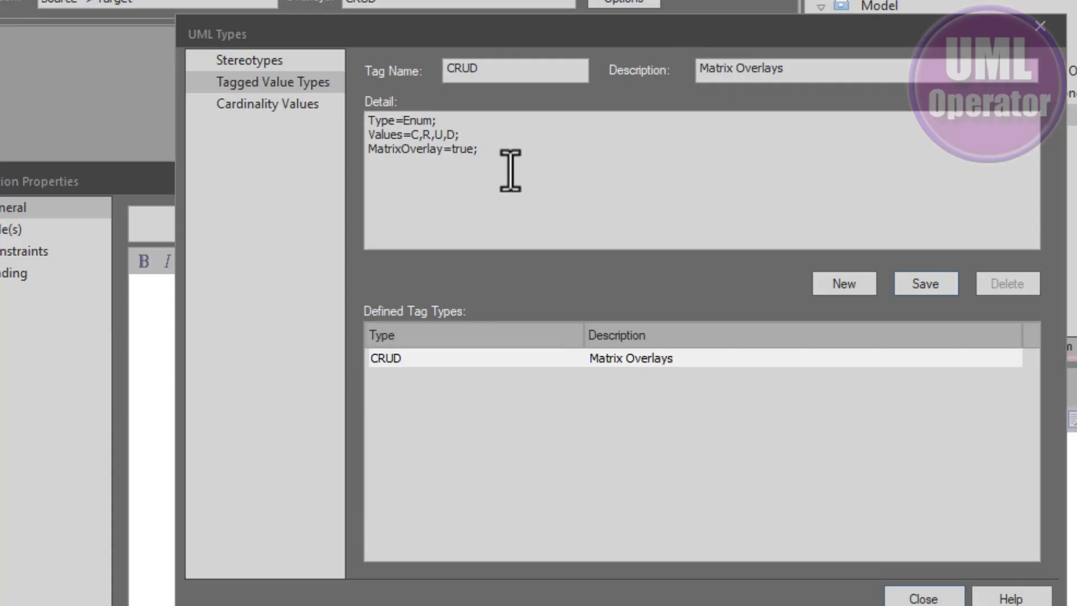
pyautogui.click(448, 169)
pyautogui.write('C - Create R - Read U - Update D - Delete')
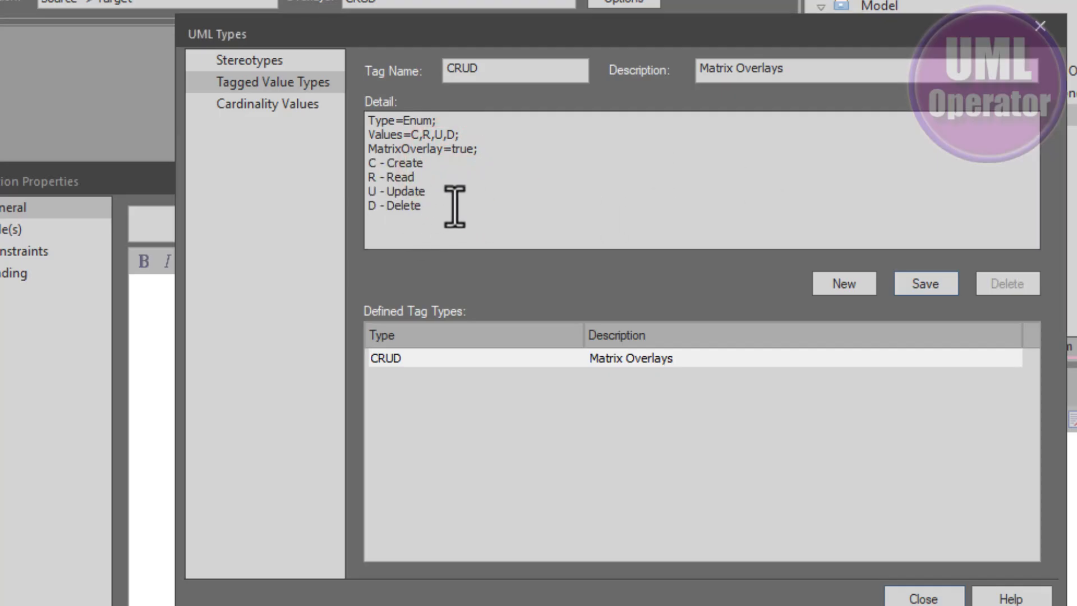
pyautogui.click(483, 150)
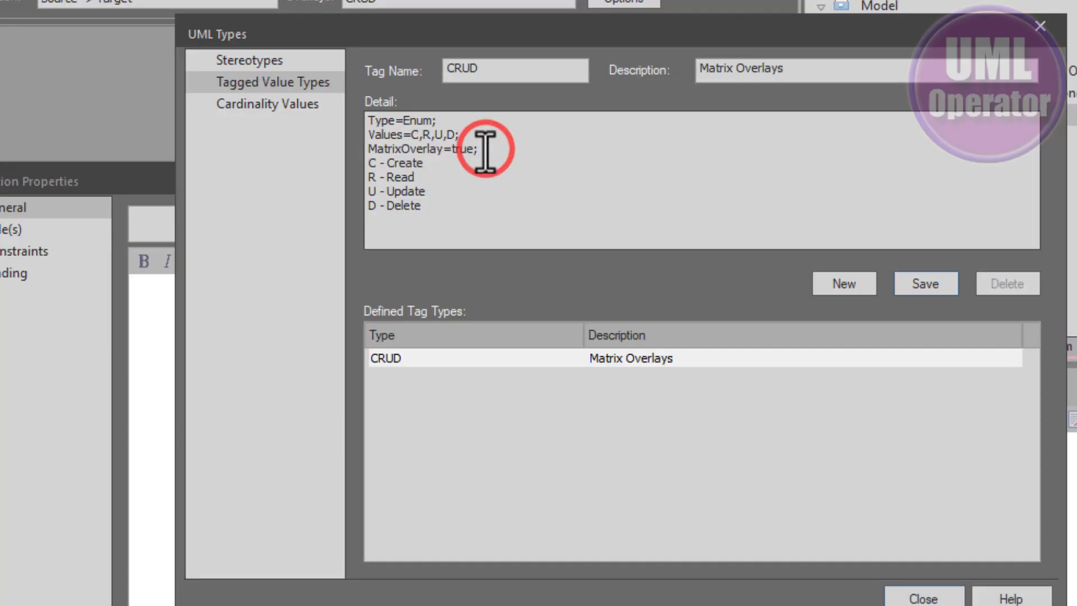
pyautogui.click(372, 167)
pyautogui.moveTo(371, 168); pyautogui.dragTo(461, 211)
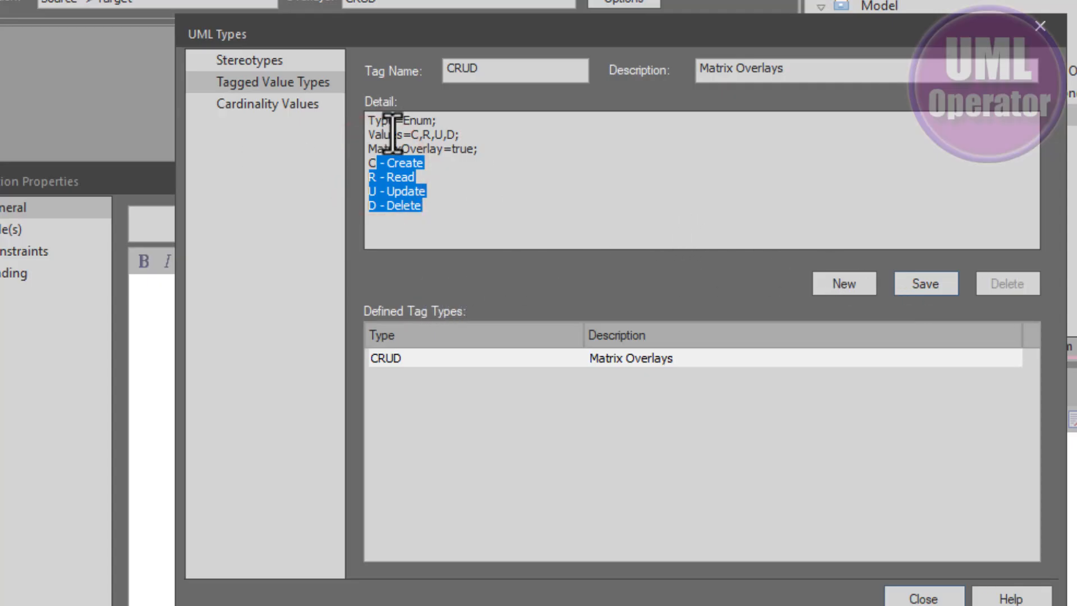
pyautogui.click(926, 283)
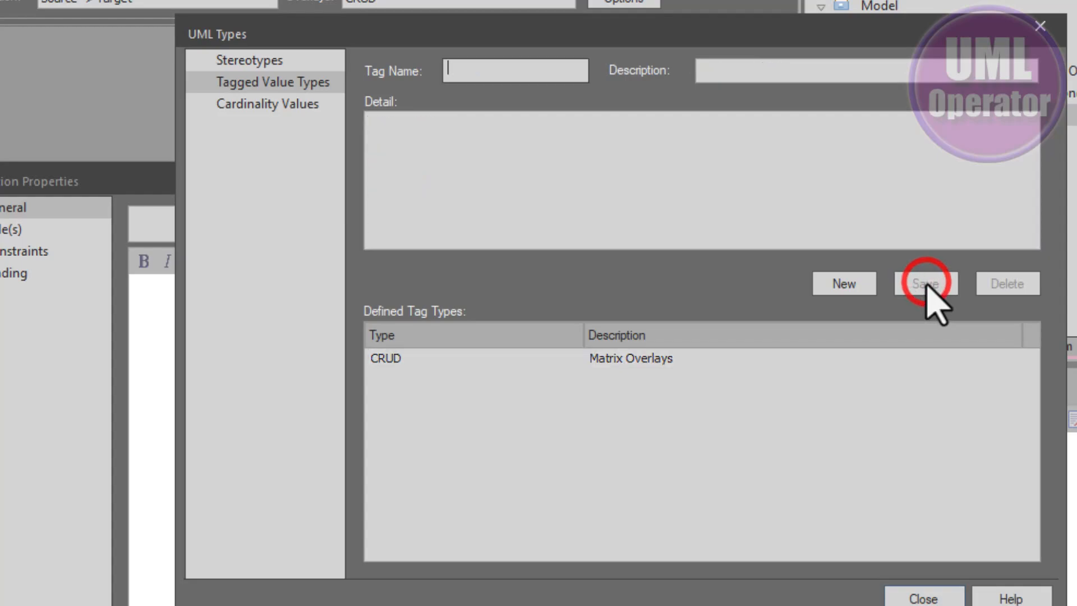
# Close the UML Types and association properties dialogs and refresh the relationship matrix.
pyautogui.click(591, 358)
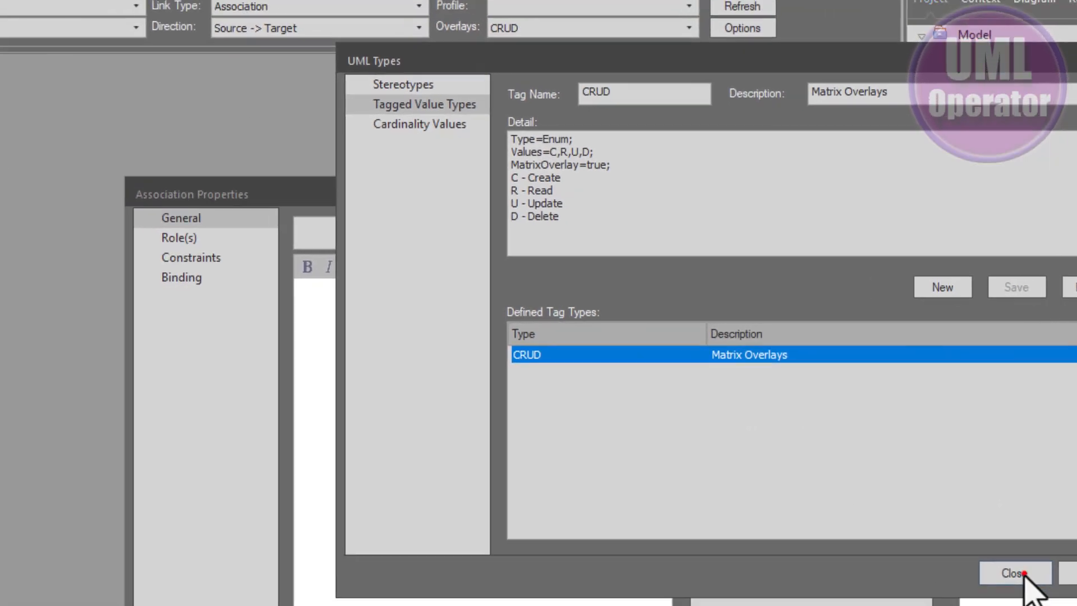
pyautogui.click(931, 597)
pyautogui.click(995, 605)
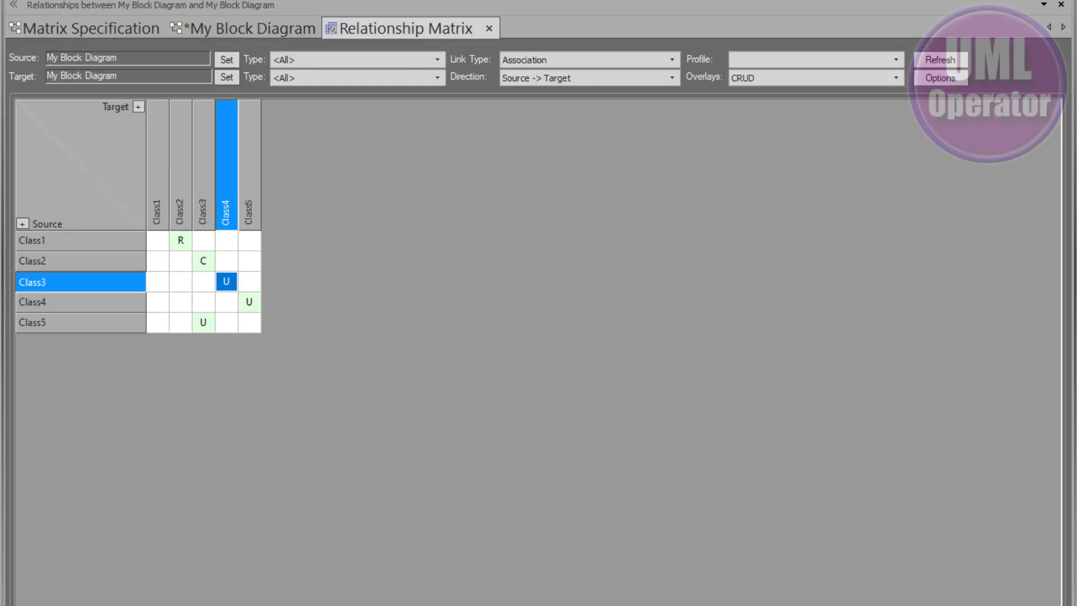
pyautogui.click(351, 185)
pyautogui.click(934, 60)
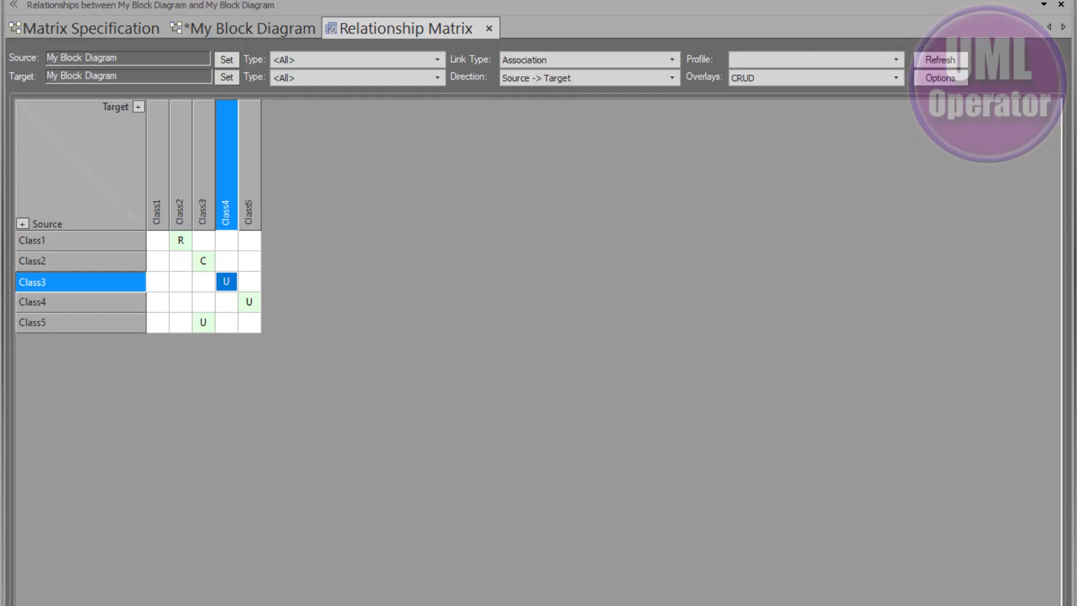
# Review the CRUD tagged value type from the connector's properties and compare the diagram with the matrix.
pyautogui.click(1009, 421)
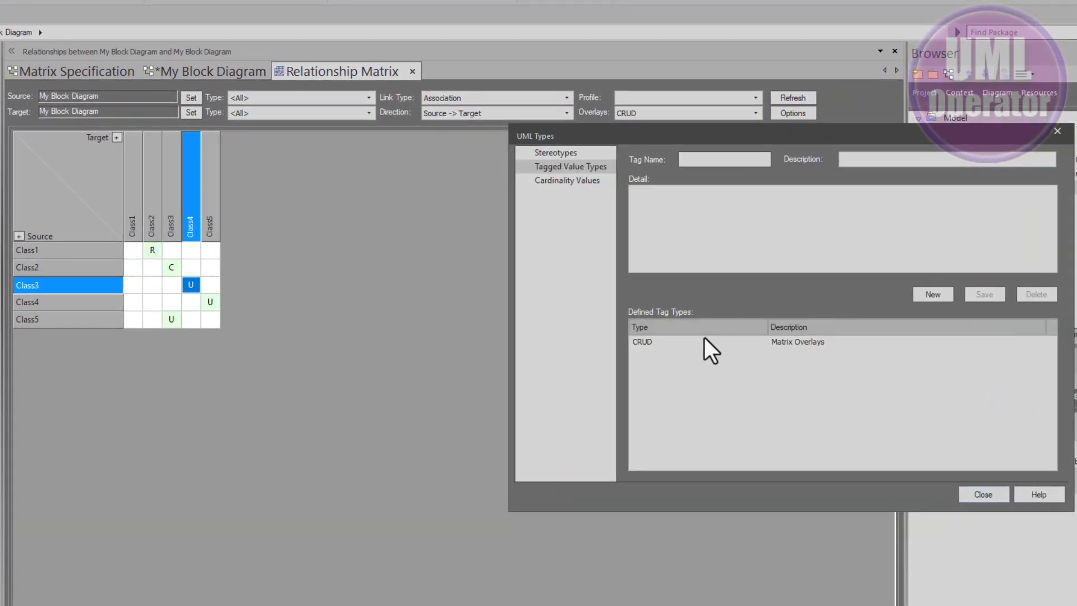
pyautogui.click(700, 342)
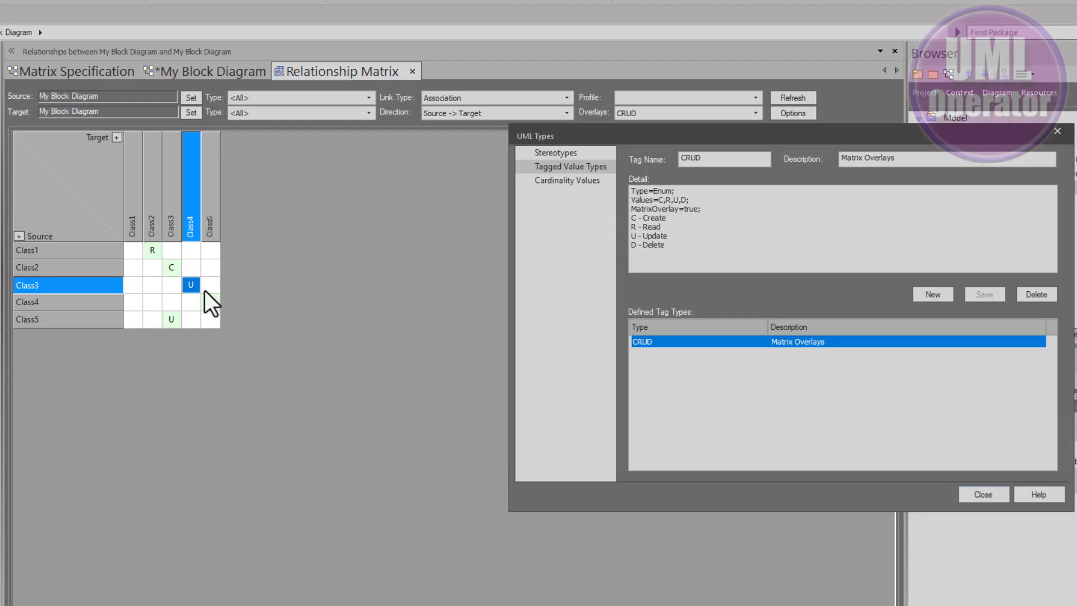
pyautogui.click(984, 493)
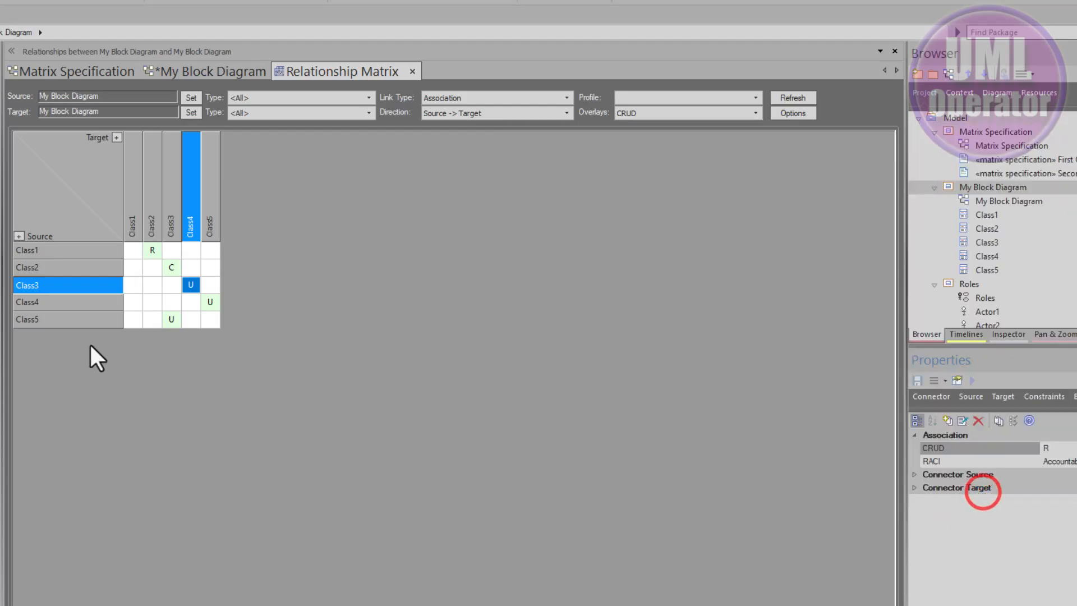
pyautogui.click(228, 71)
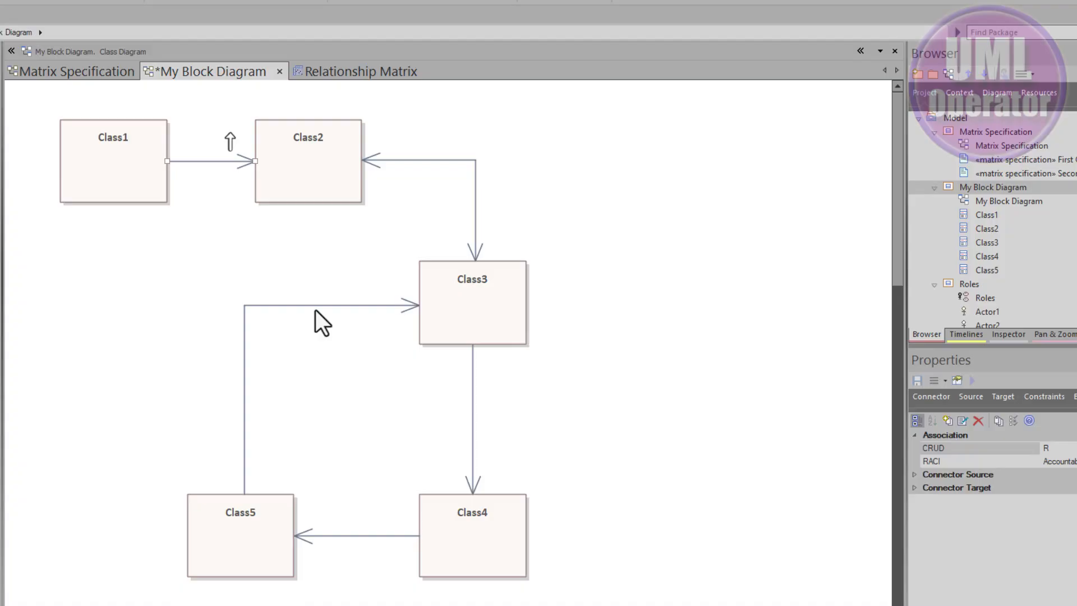
pyautogui.click(351, 72)
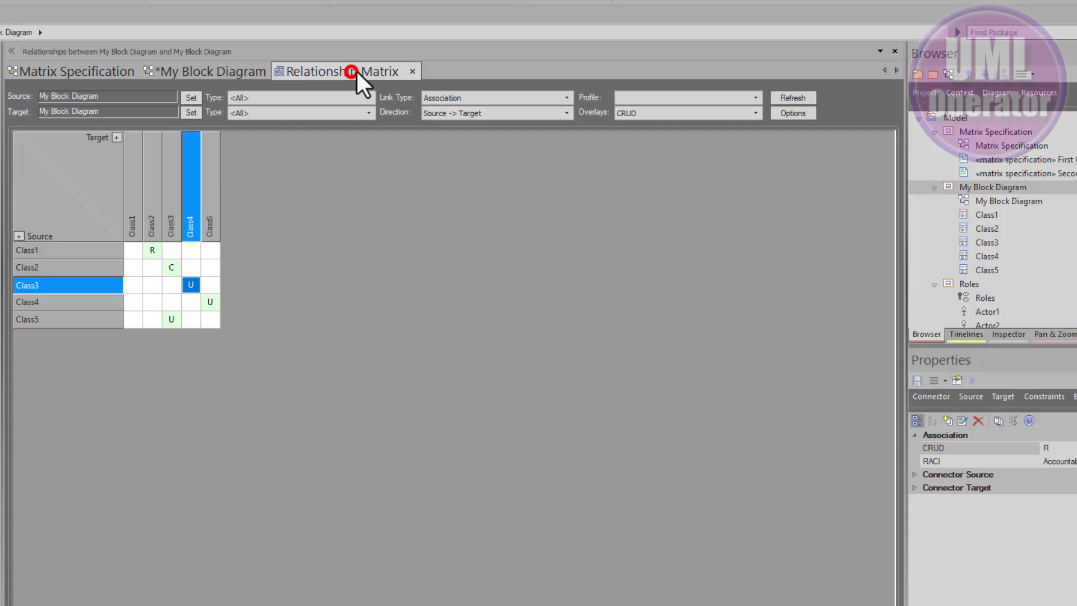
# Close the relationship matrix and select the Second Overlay matrix specification on the Matrix Specification diagram.
pyautogui.click(411, 71)
pyautogui.click(96, 73)
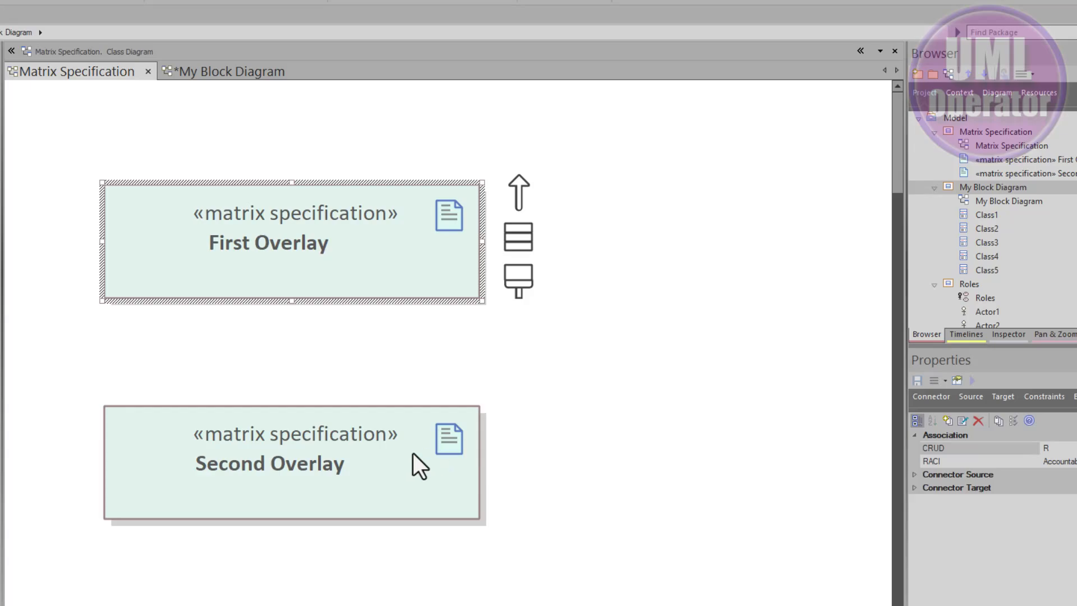
pyautogui.click(240, 491)
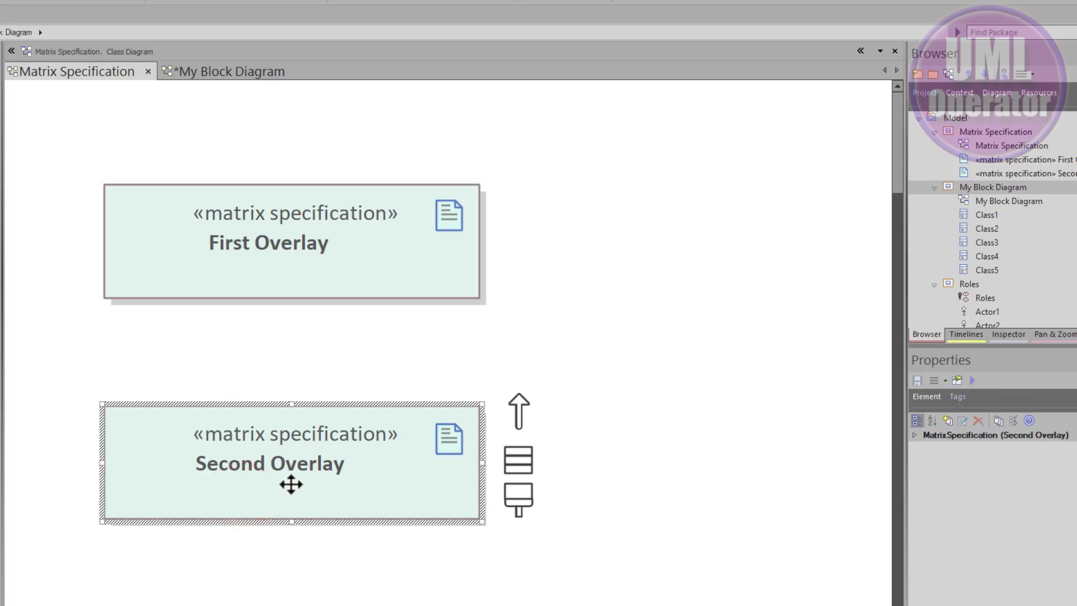
# Open the Second Overlay relationship matrix and review its source type, target type and link type settings.
pyautogui.doubleClick(267, 485)
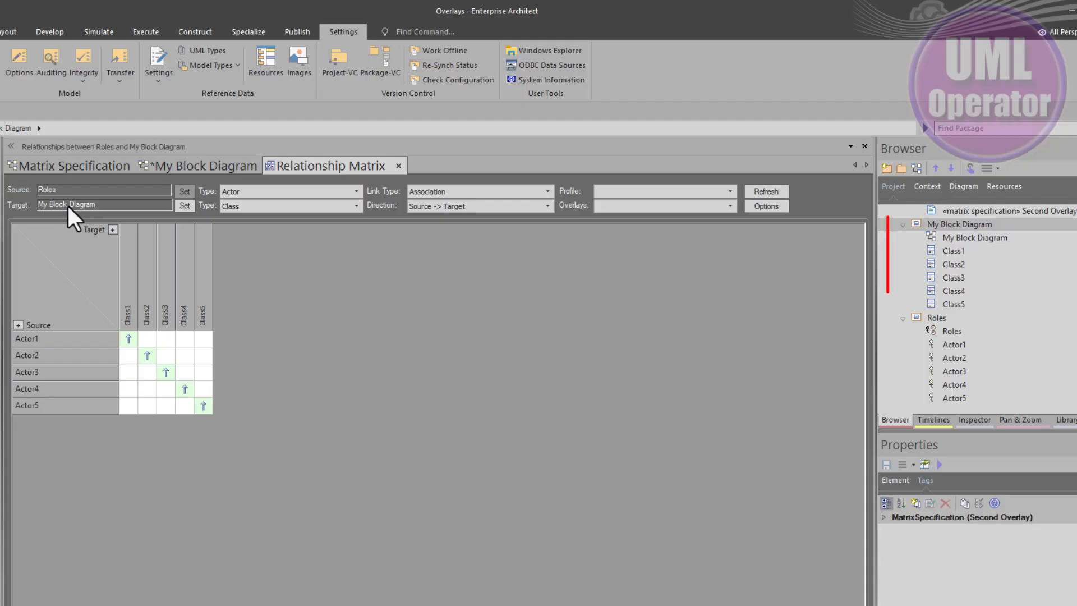
pyautogui.scroll(2, 958, 284)
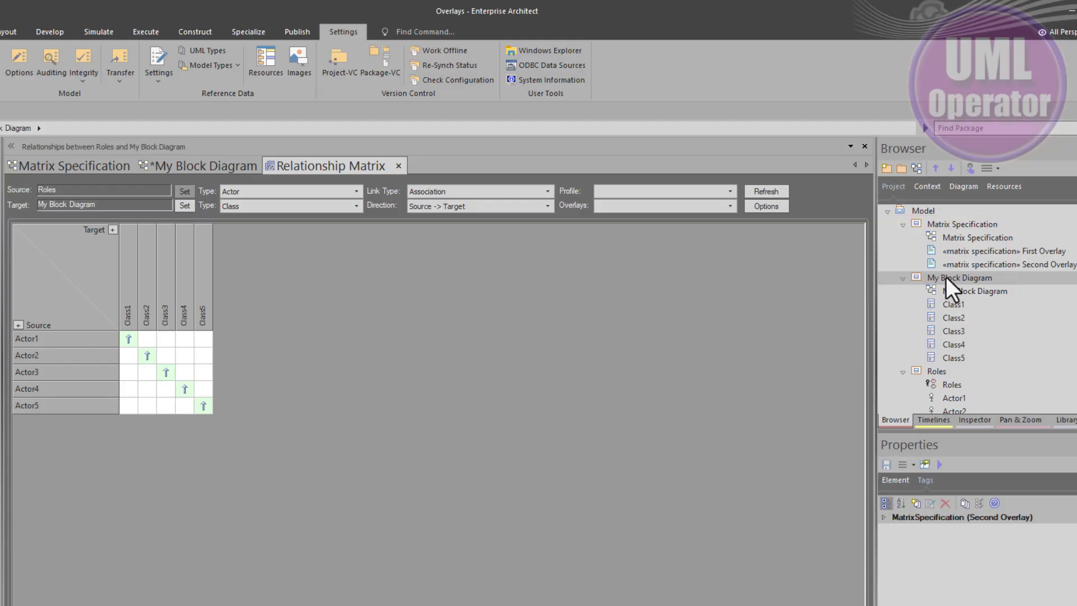
pyautogui.click(945, 277)
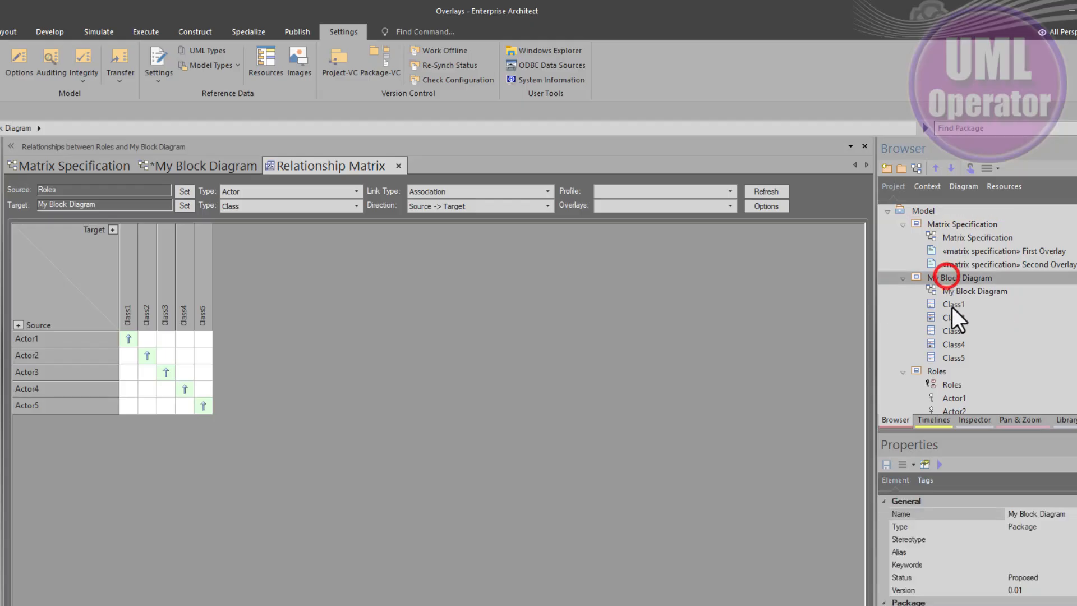
pyautogui.click(285, 190)
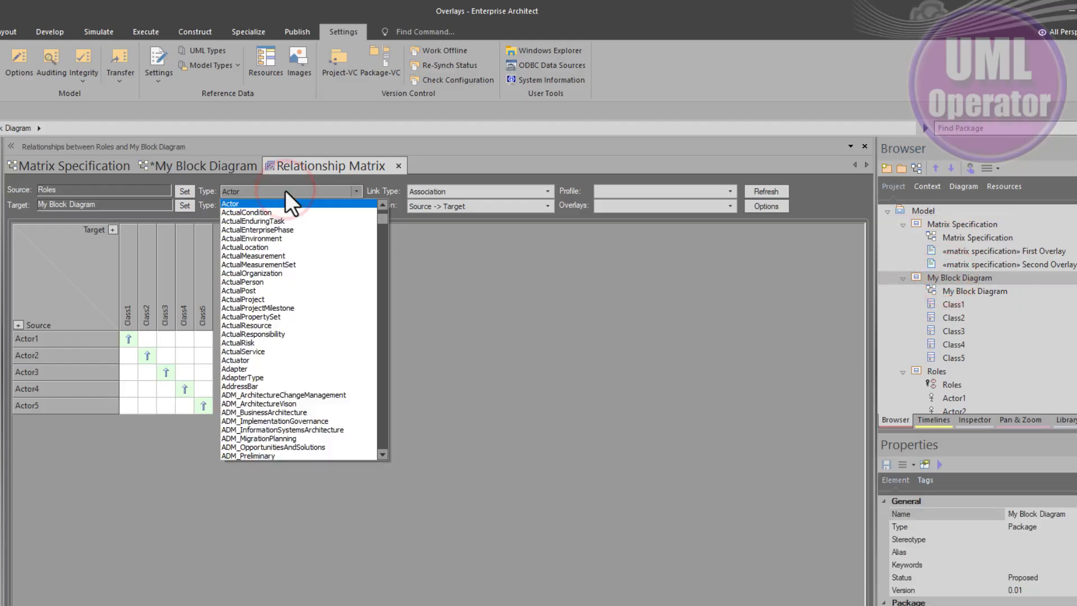
pyautogui.click(285, 190)
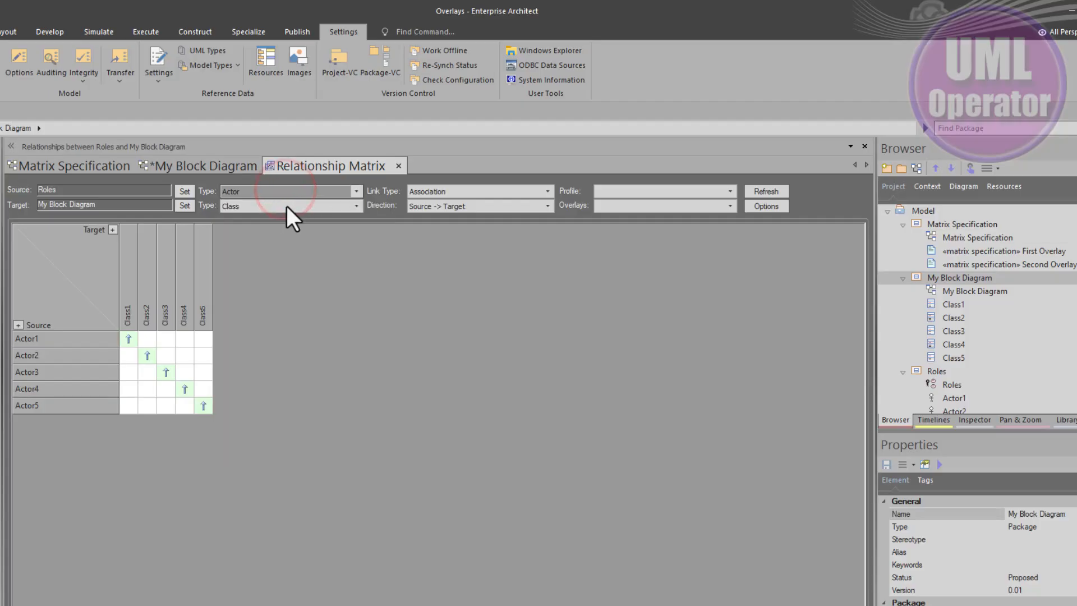
pyautogui.click(285, 206)
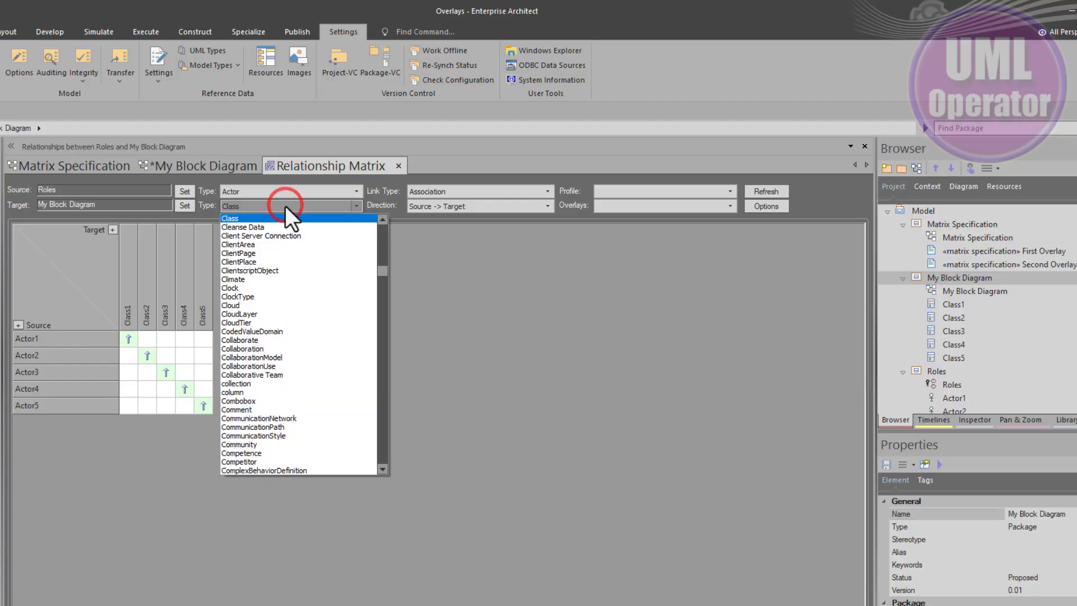
pyautogui.click(272, 206)
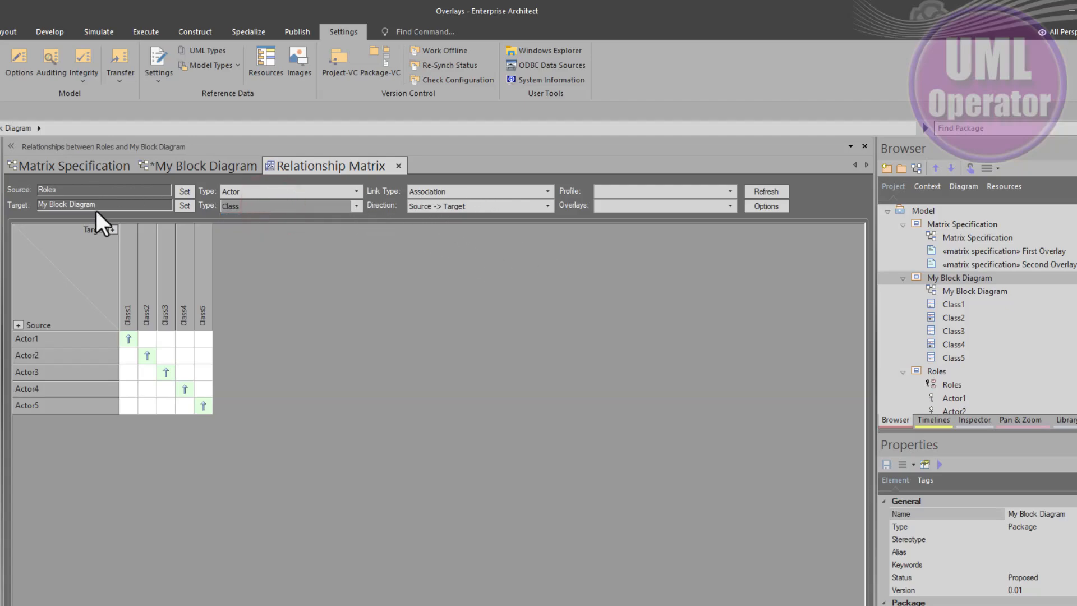
pyautogui.click(477, 190)
pyautogui.click(476, 191)
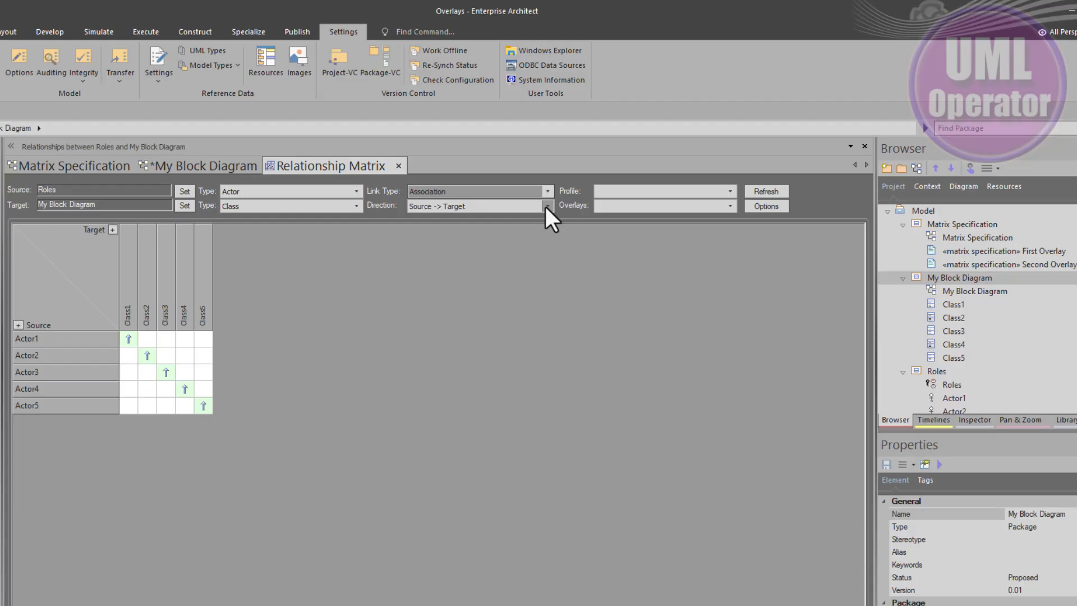
# Create a new matrix overlay named RACI with allowable values RACI.
pyautogui.click(606, 206)
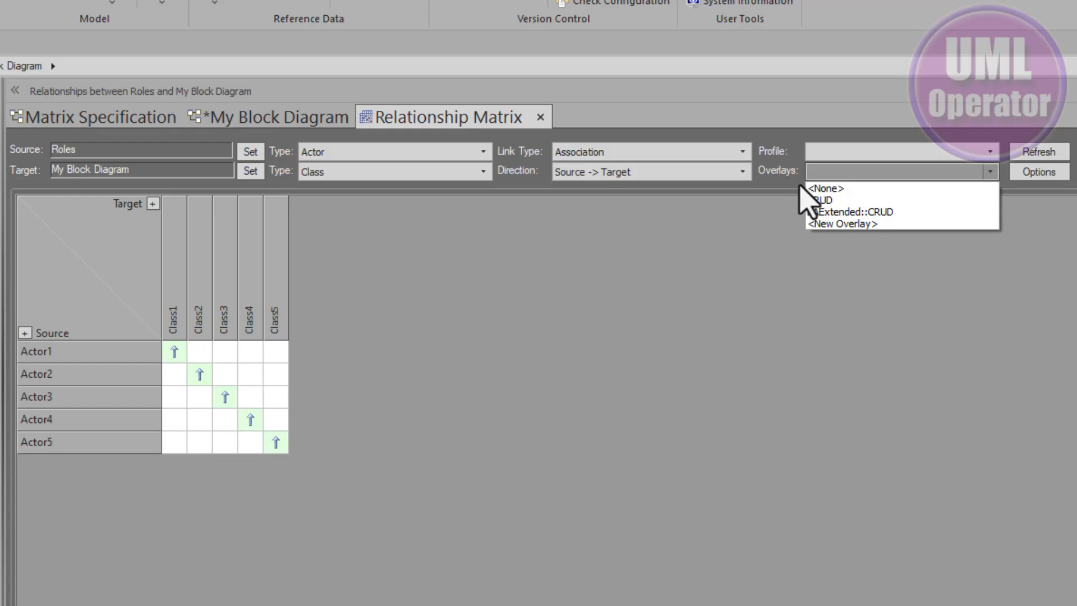
pyautogui.click(852, 224)
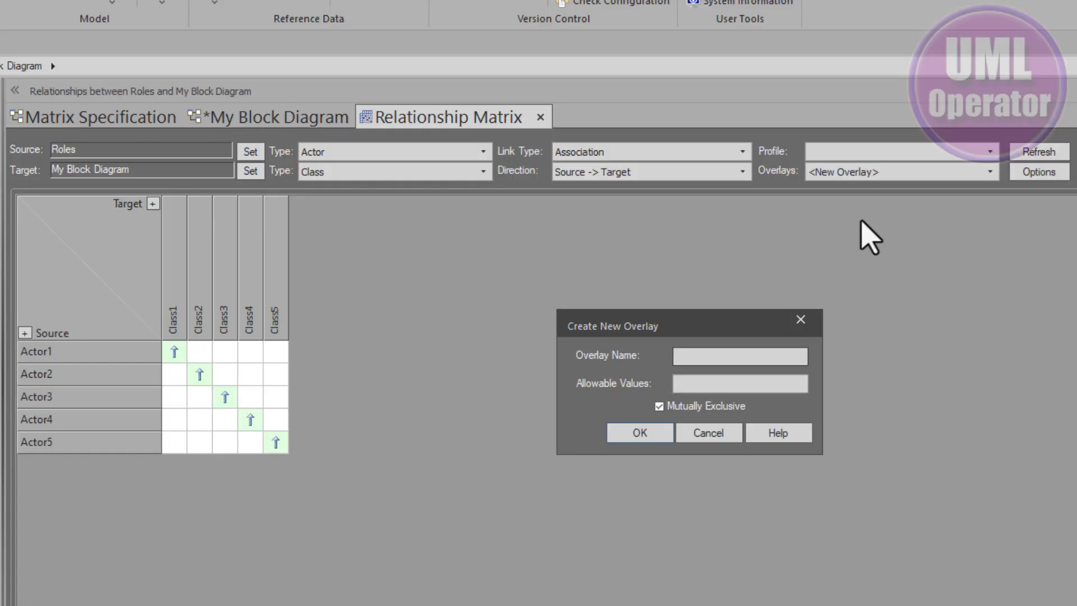
pyautogui.write('RACI')
pyautogui.press('Tab')
pyautogui.write('R')
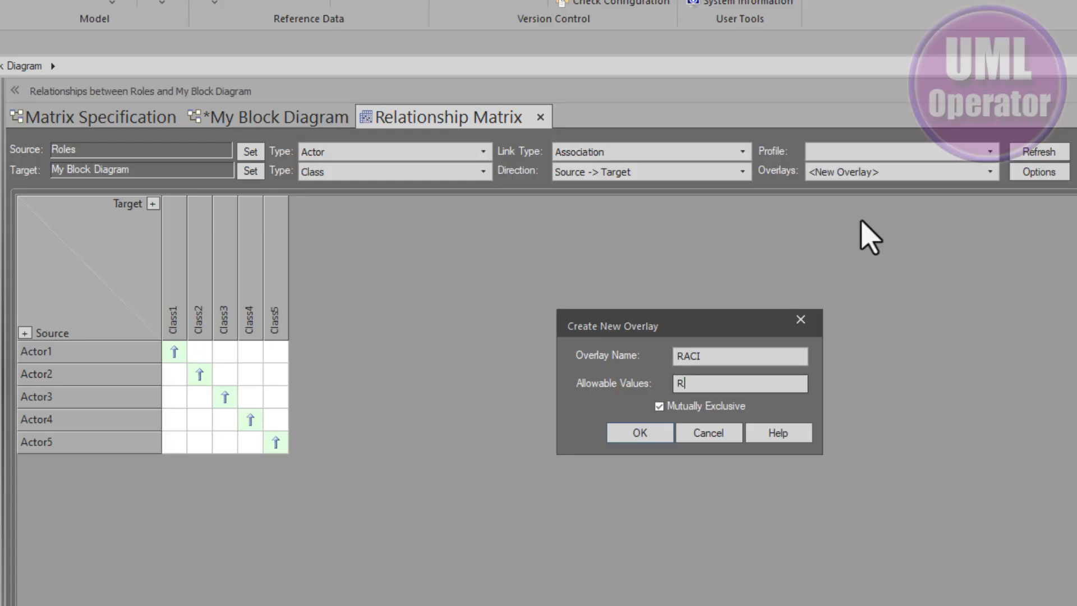
pyautogui.write('ACI')
pyautogui.click(638, 435)
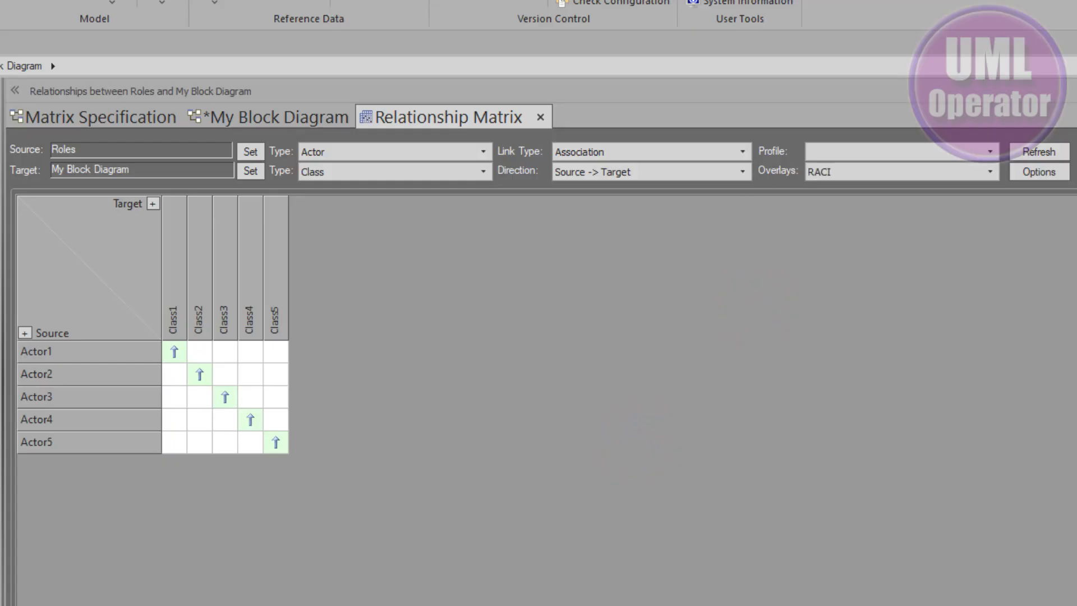
# Open the RACI tagged value type and split its detail onto separate lines.
pyautogui.click(969, 423)
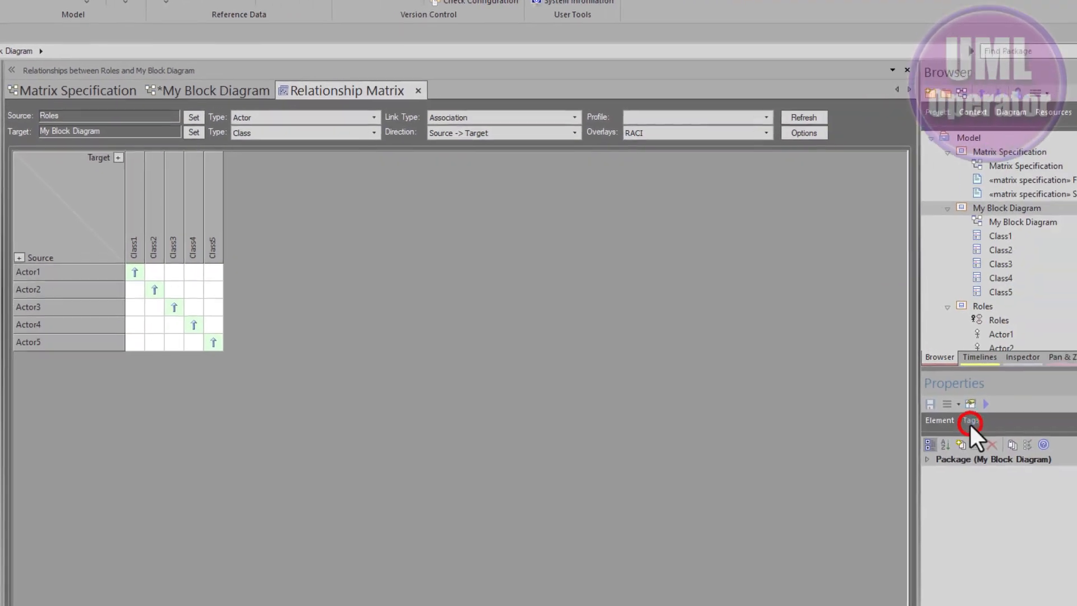
pyautogui.click(996, 439)
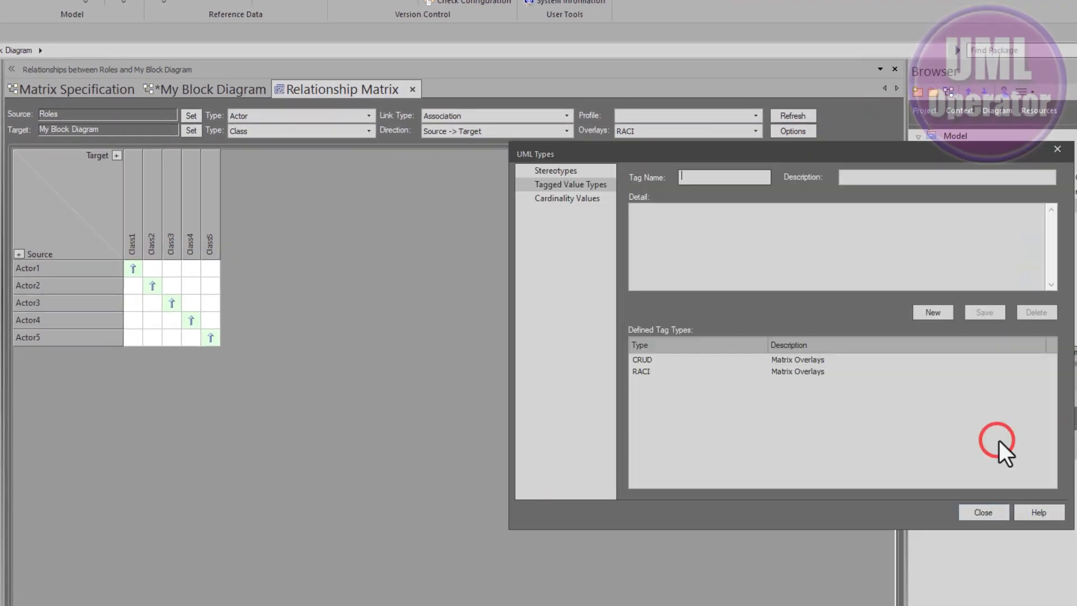
pyautogui.click(684, 372)
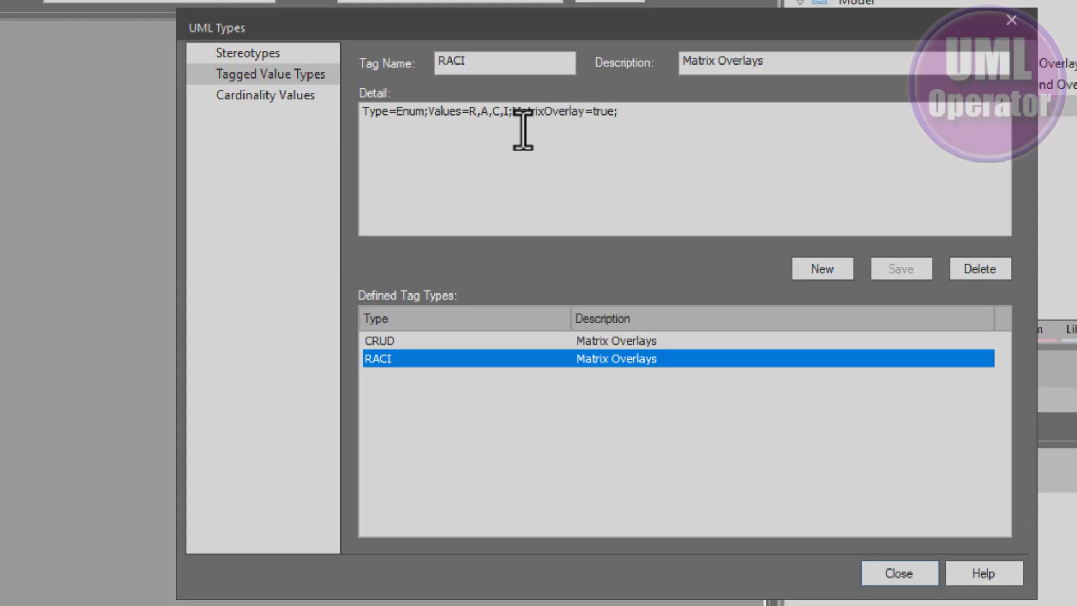
pyautogui.click(425, 111)
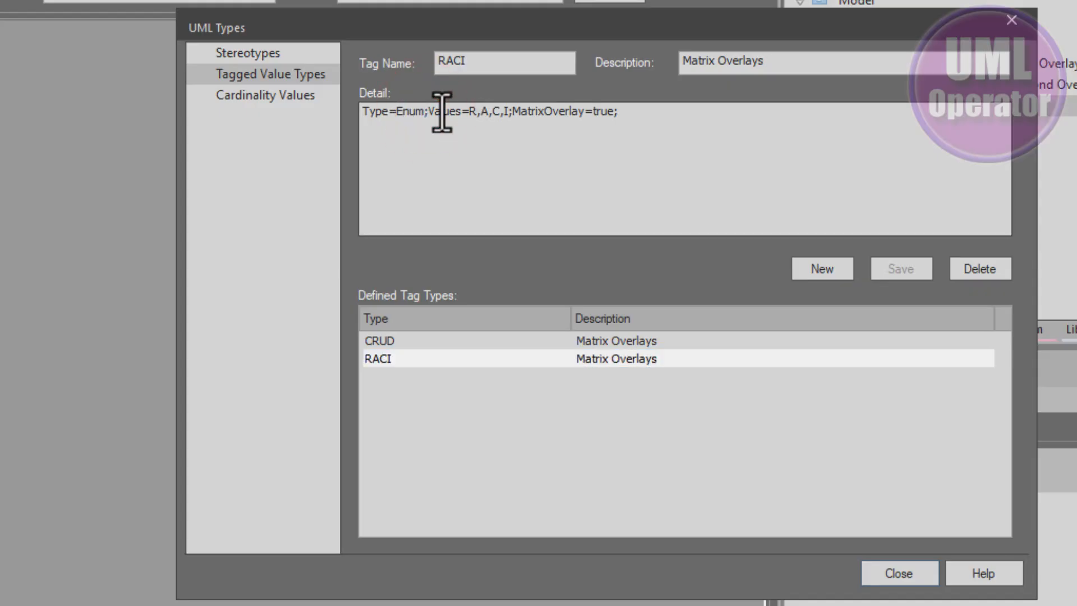
pyautogui.press('Return')
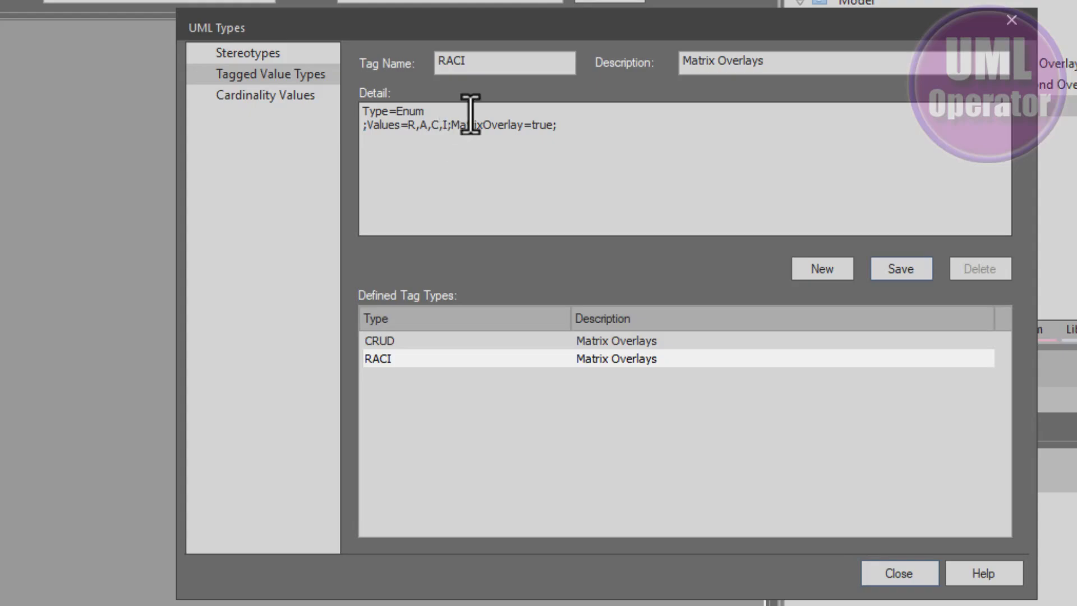
pyautogui.press('BackSpace')
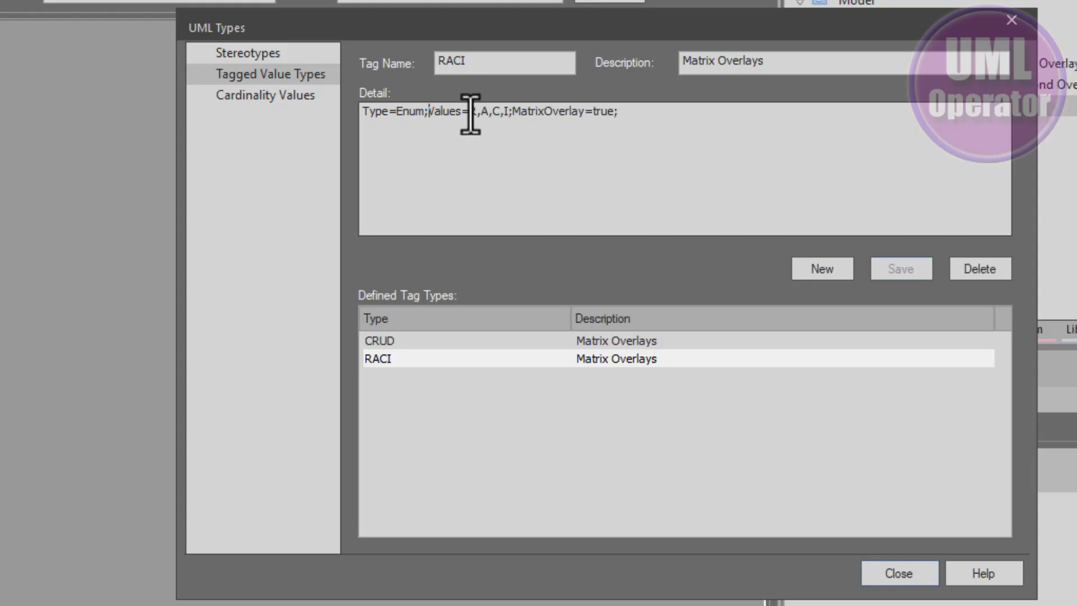
pyautogui.press('Return')
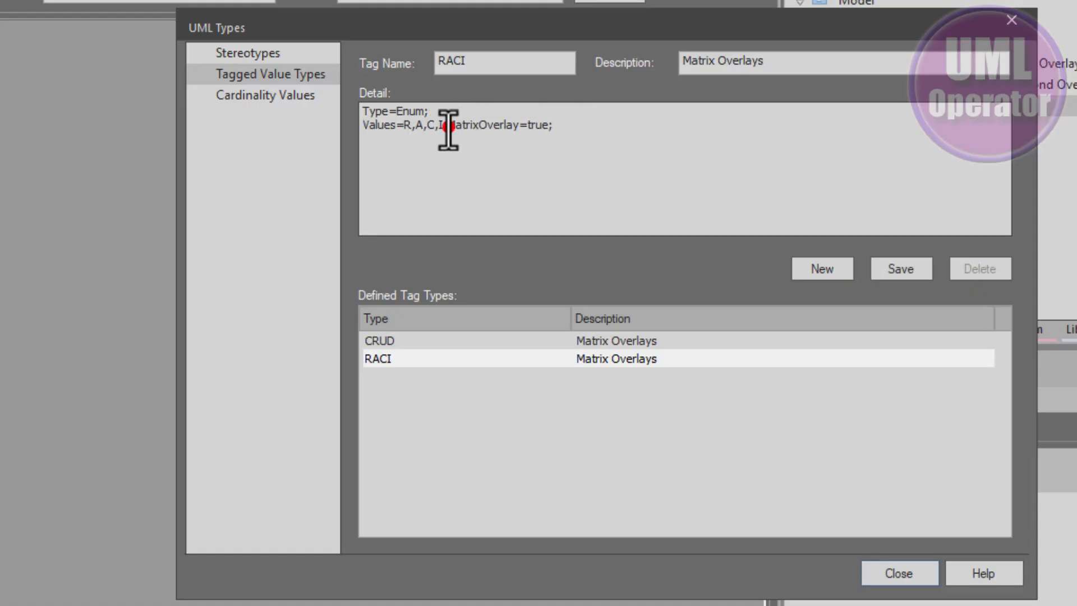
pyautogui.click(448, 125)
pyautogui.press('Return')
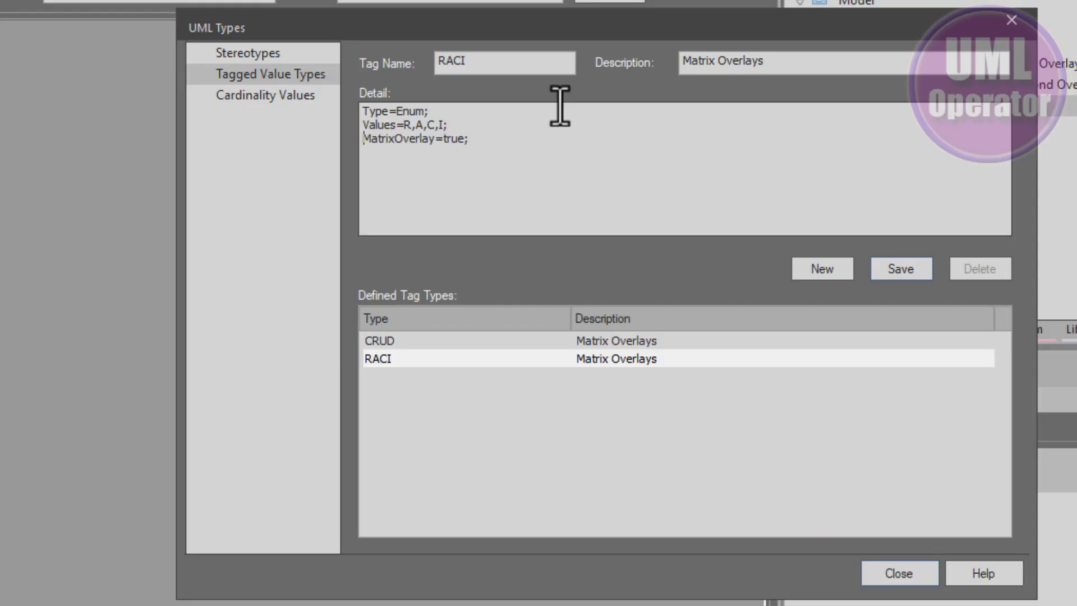
pyautogui.press('Return')
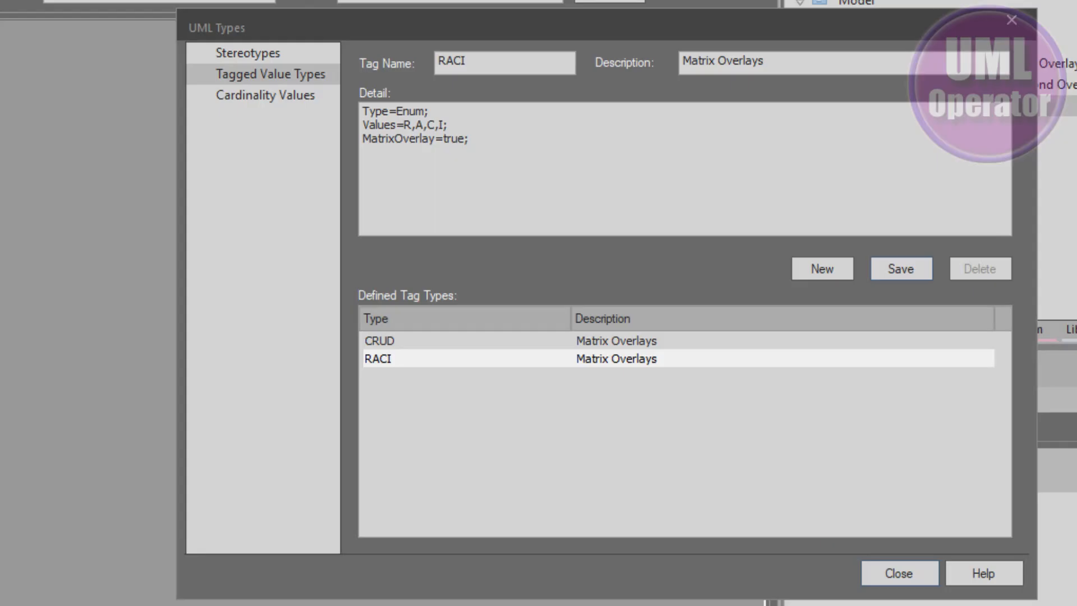
# Paste an R - Responsible, A - Accountable, C - Consulted, I - Informed legend into the detail, save, and close the dialog.
pyautogui.click(420, 161)
pyautogui.write('R = Responsible and does the work A = Accountable and owns the outcome C = Consulted and provides input I = Informed')
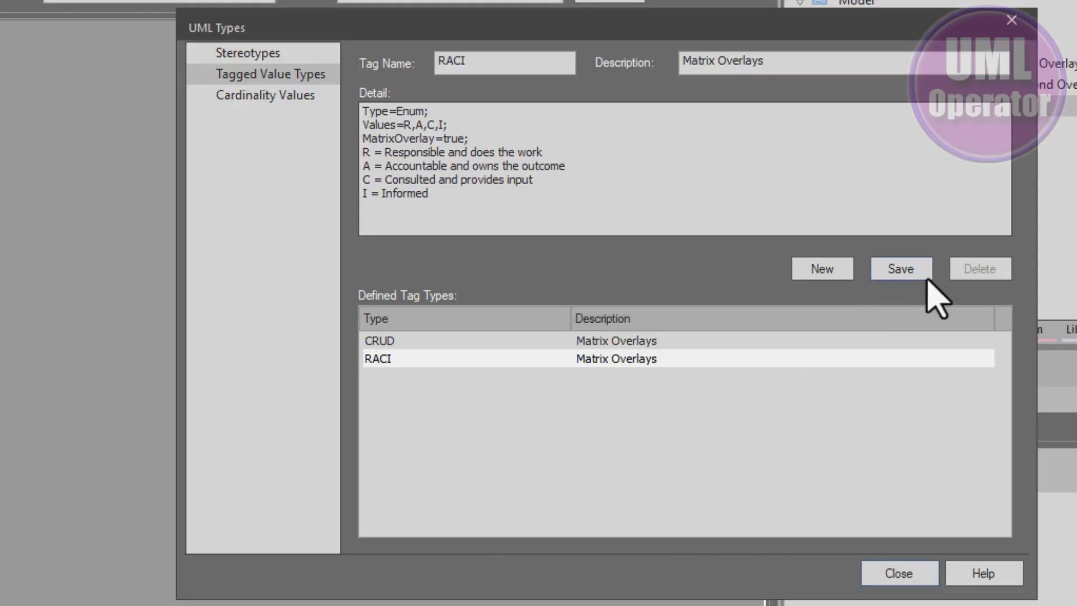
pyautogui.click(907, 270)
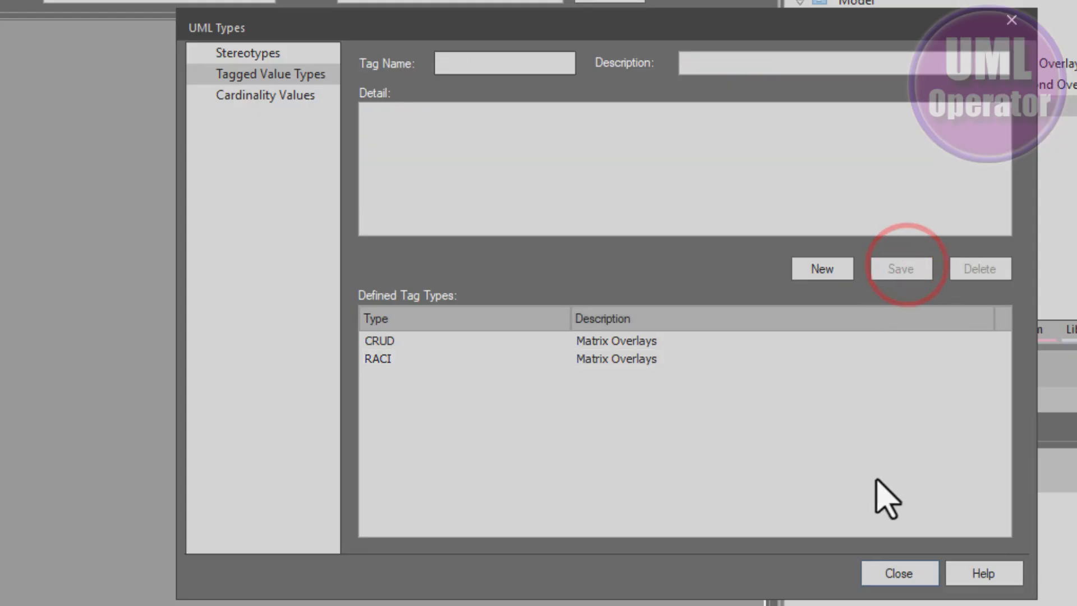
pyautogui.click(889, 569)
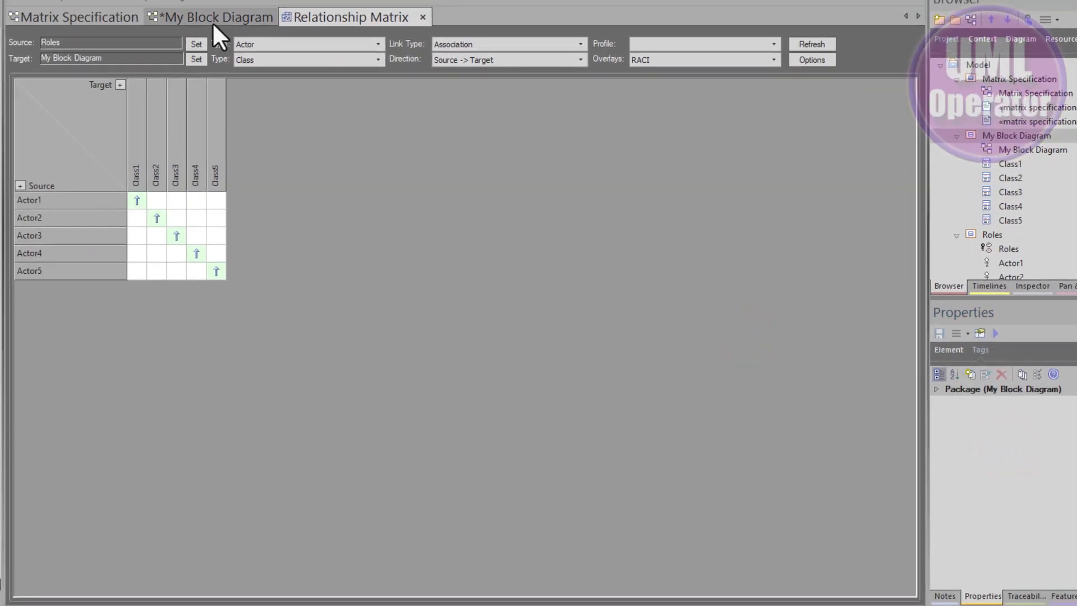
# Open the Actor1 to Class1 association's properties from the matrix and highlight the word consulted in its notes.
pyautogui.click(135, 203)
pyautogui.doubleClick(136, 204)
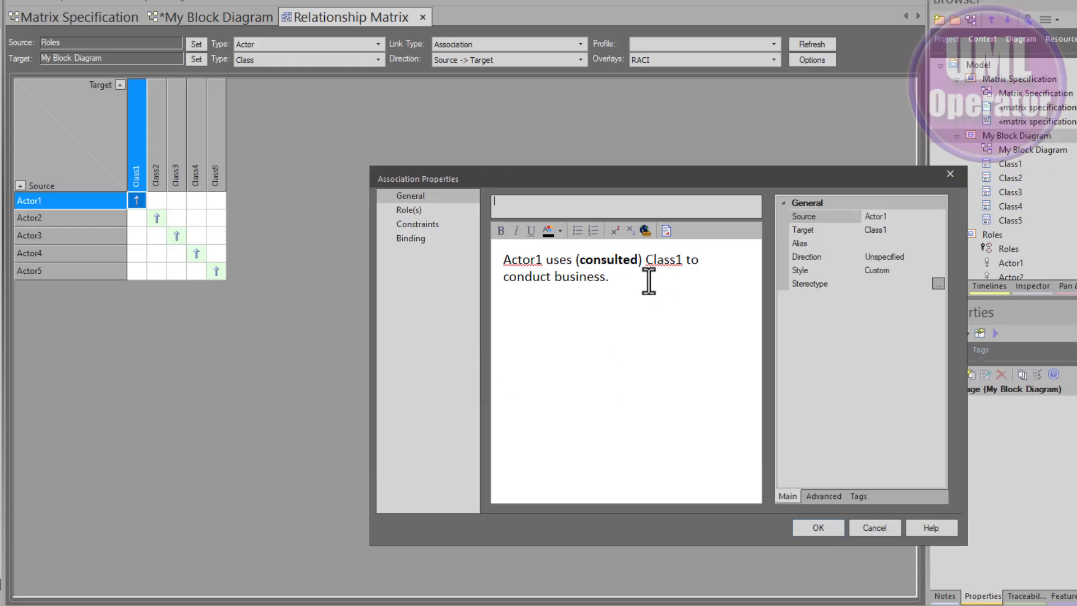
pyautogui.click(521, 261)
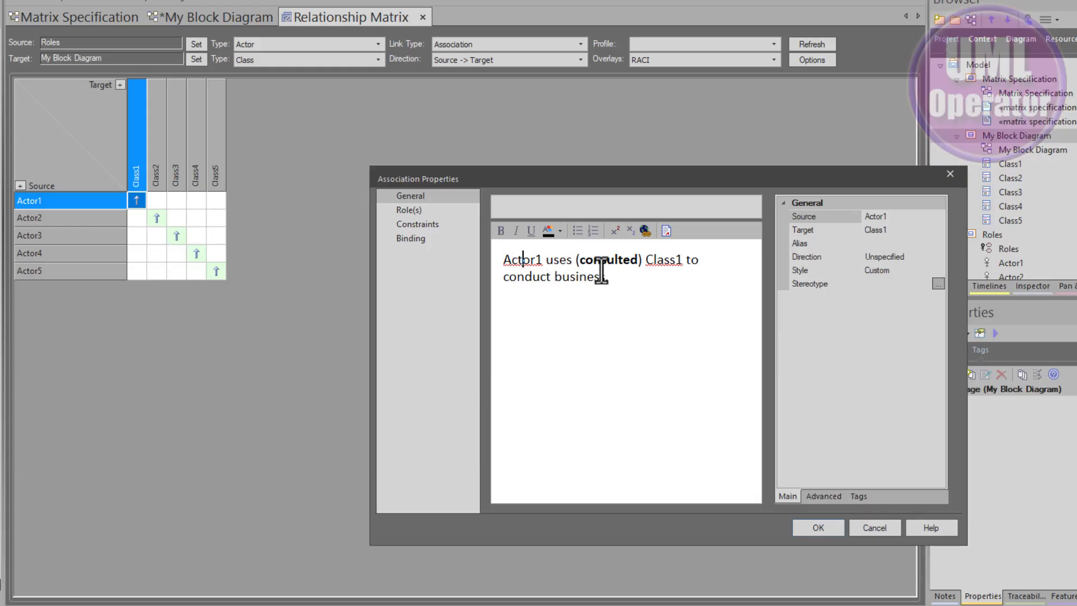
pyautogui.doubleClick(599, 262)
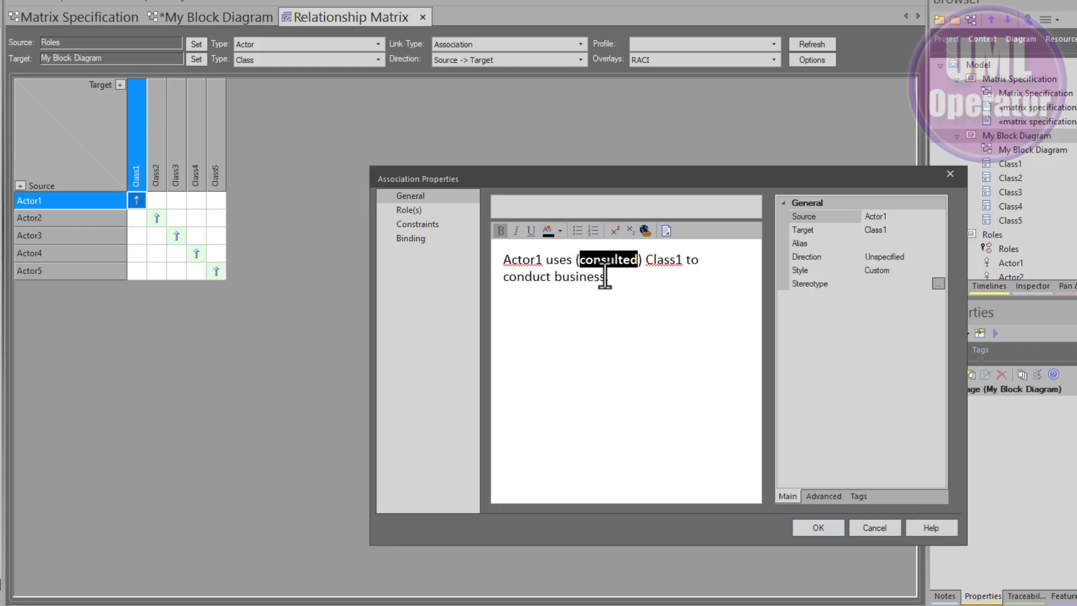
# Review the RACI tagged value type from the association's tags.
pyautogui.click(864, 495)
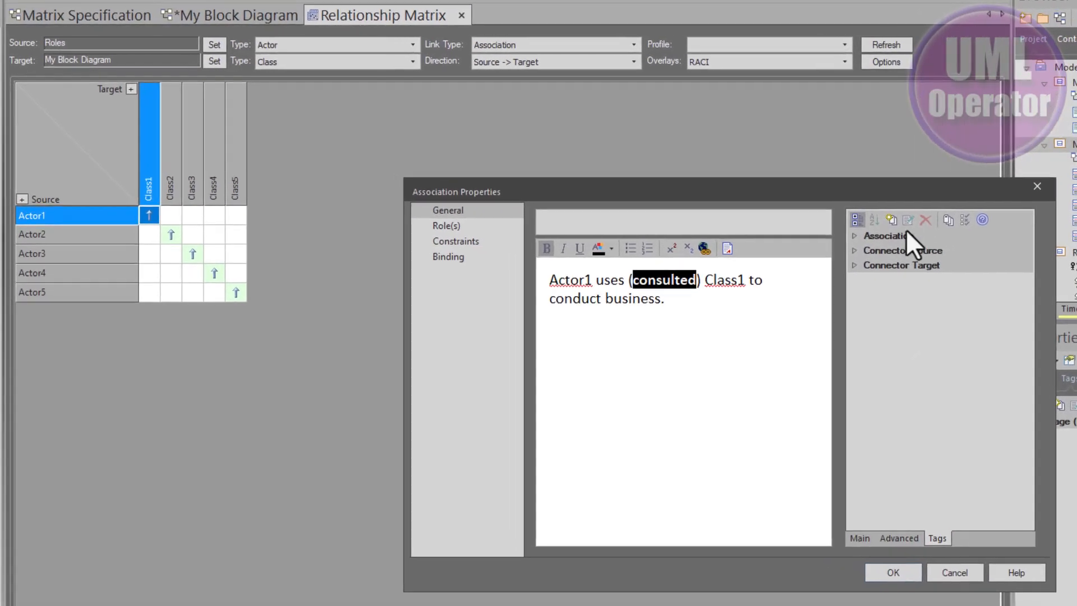
pyautogui.click(889, 235)
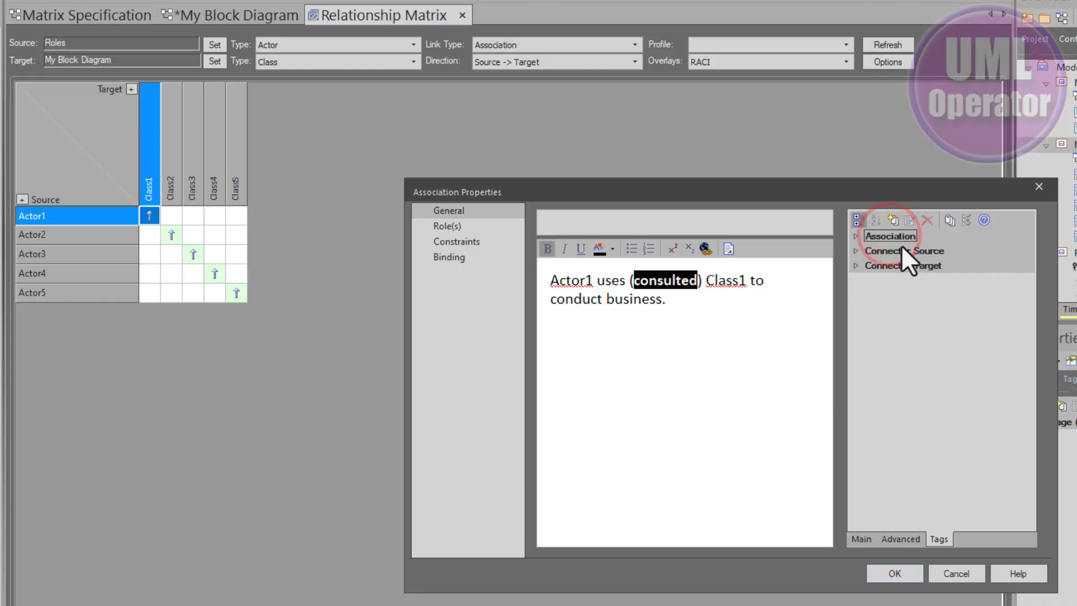
pyautogui.click(856, 234)
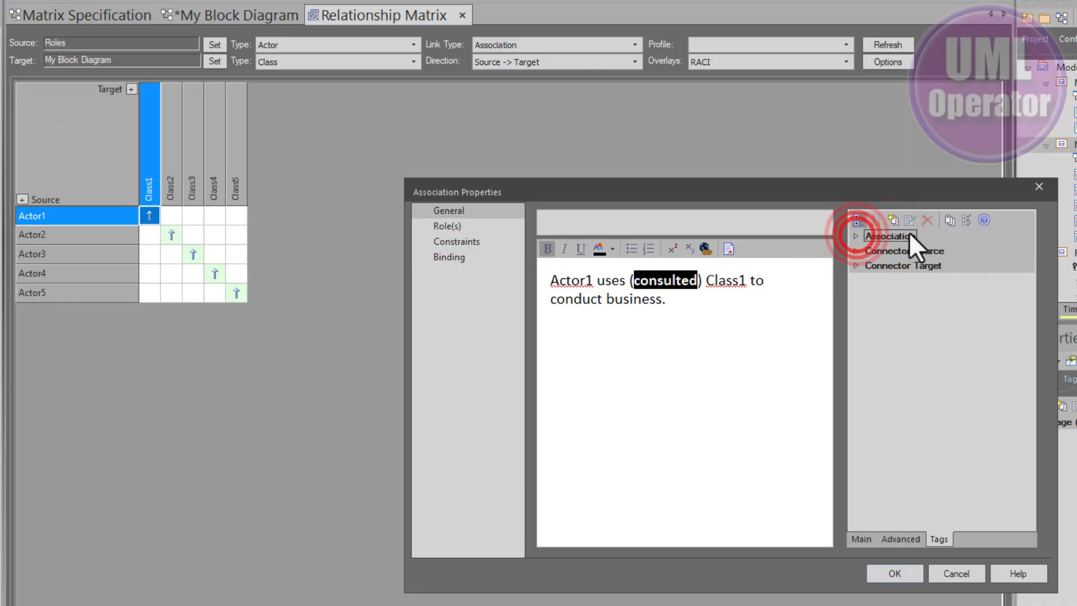
pyautogui.click(949, 220)
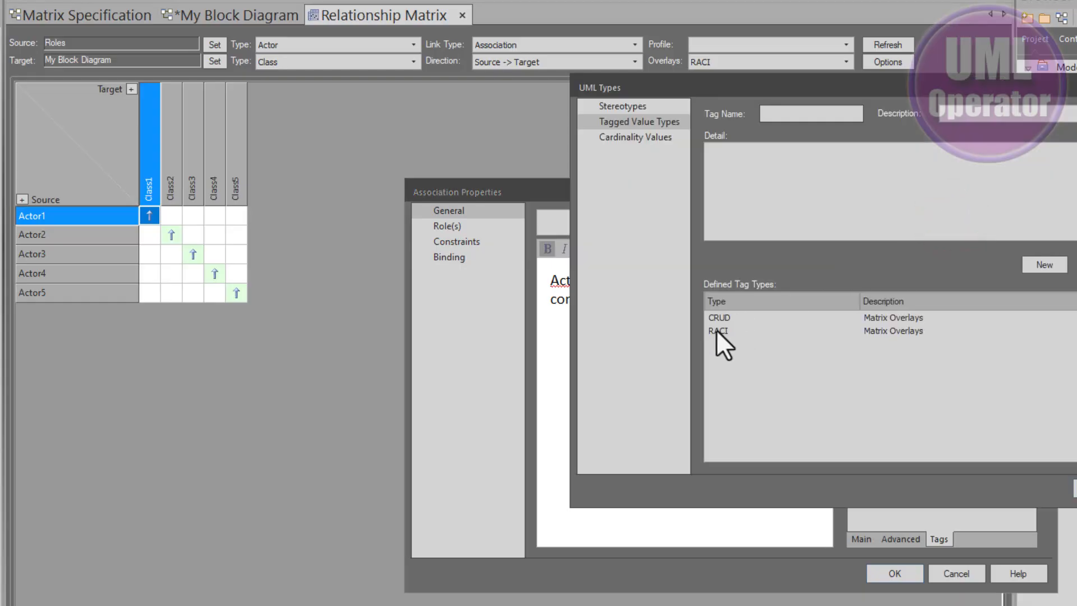
pyautogui.click(719, 331)
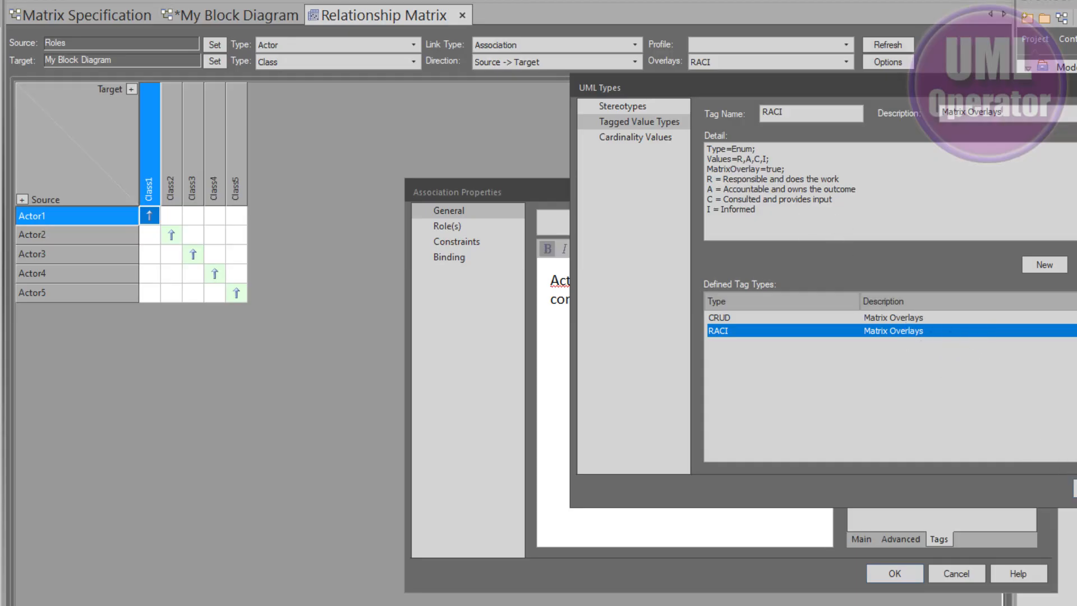
pyautogui.click(1075, 489)
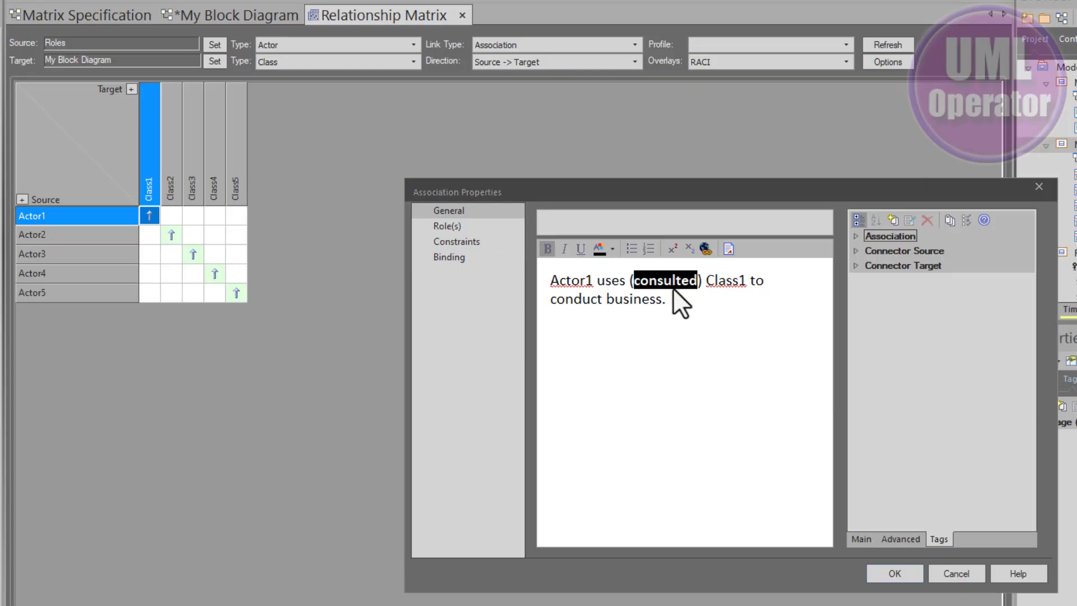
# Add a RACI tag with value C to the Actor1 to Class1 association, save it, and refresh the matrix.
pyautogui.doubleClick(660, 280)
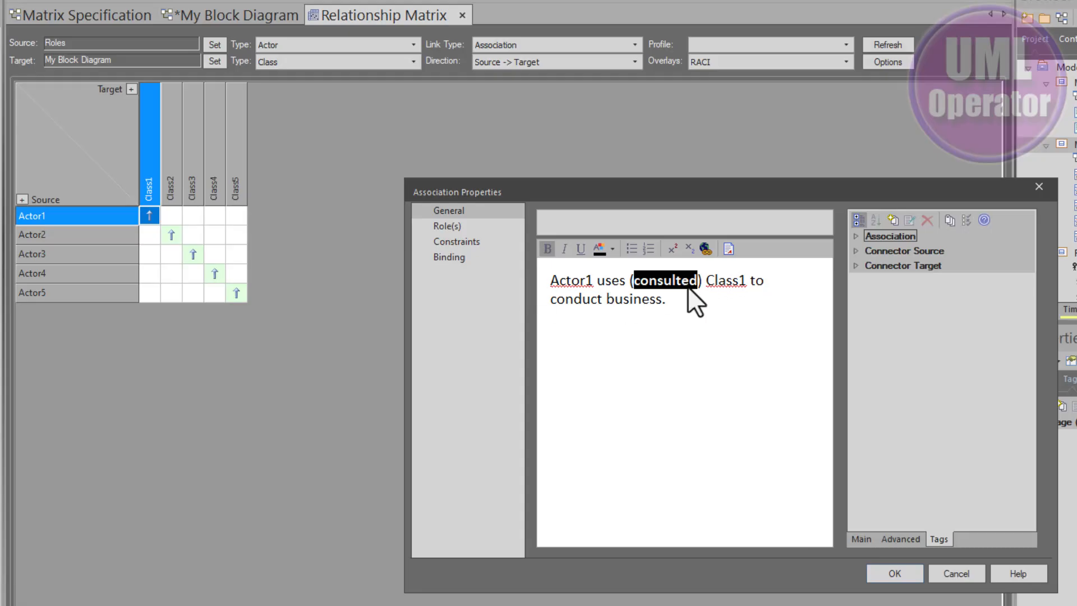
pyautogui.click(870, 238)
pyautogui.click(891, 220)
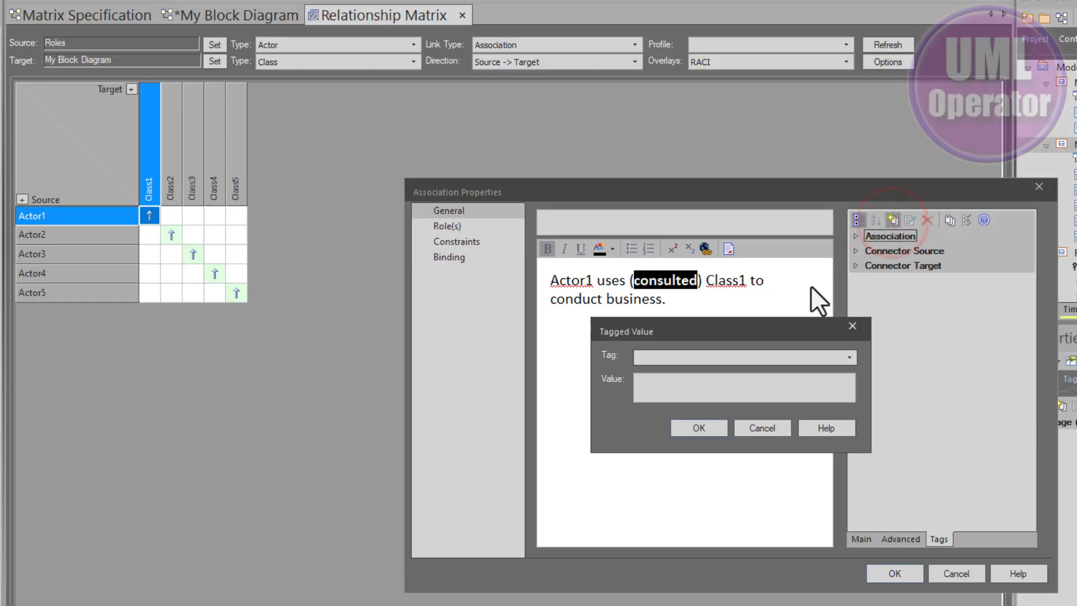
pyautogui.write('raci')
pyautogui.press('Return')
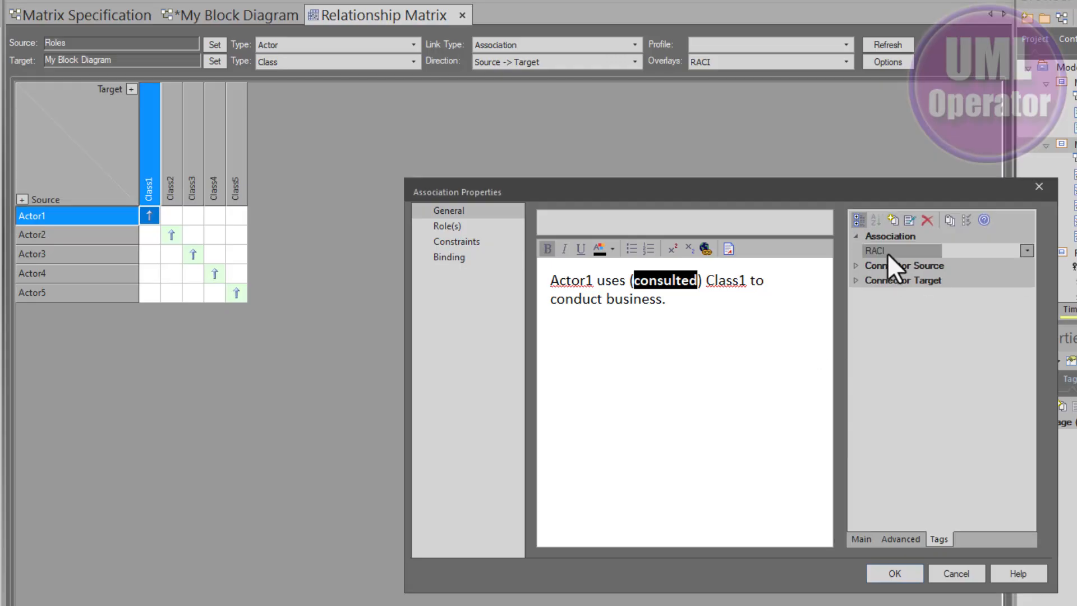
pyautogui.click(1026, 250)
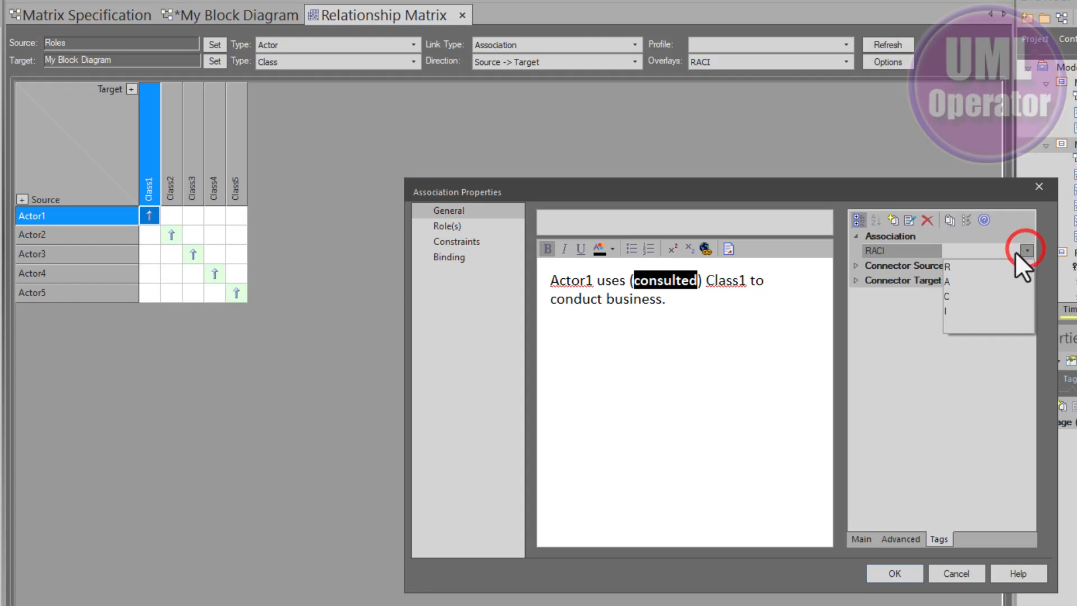
pyautogui.click(951, 296)
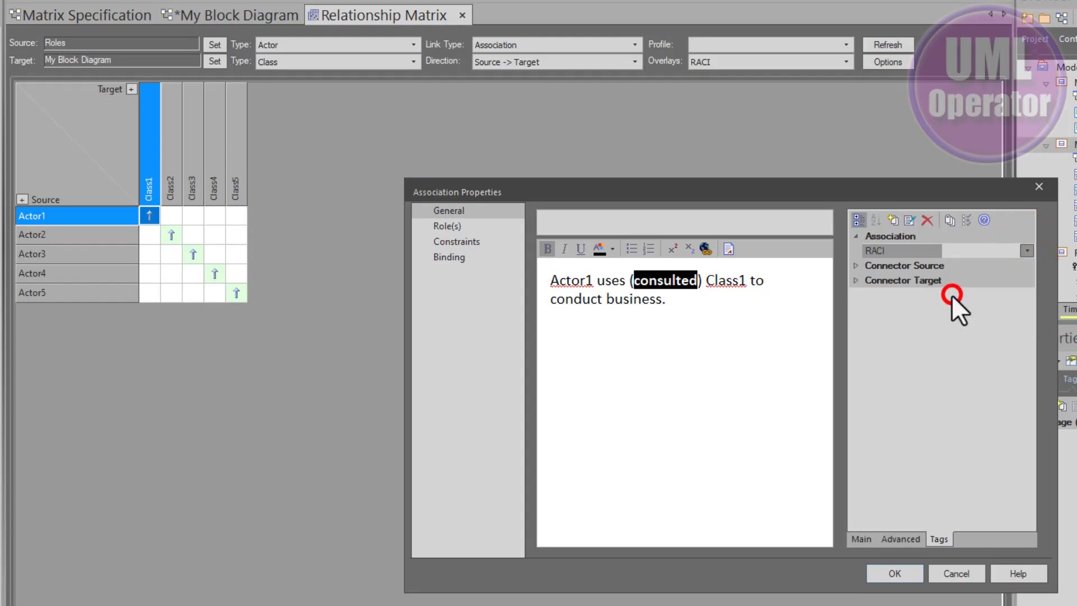
pyautogui.click(882, 569)
pyautogui.click(594, 213)
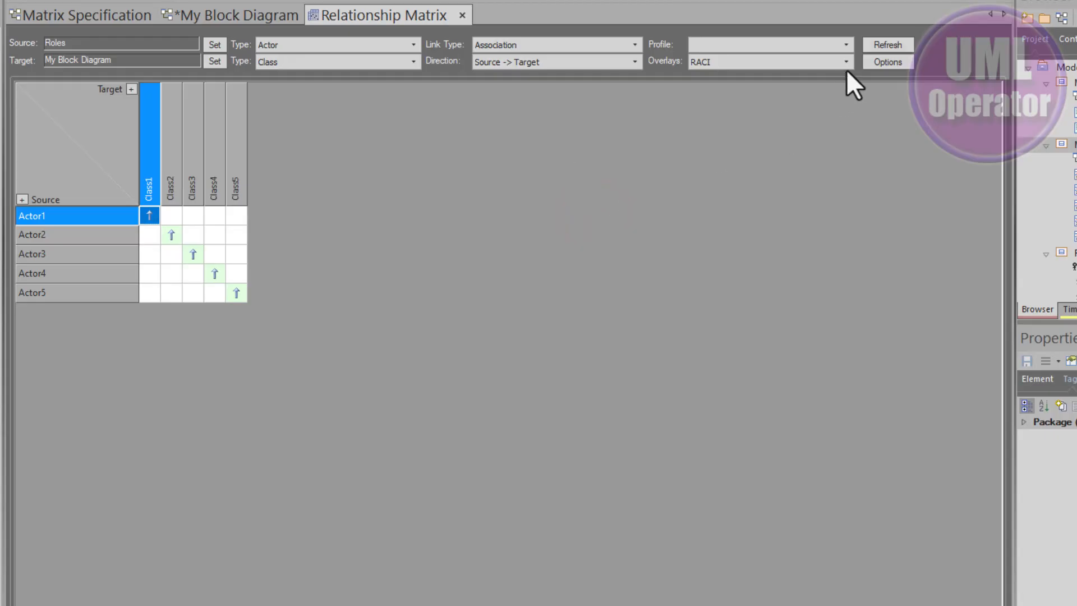
pyautogui.click(881, 41)
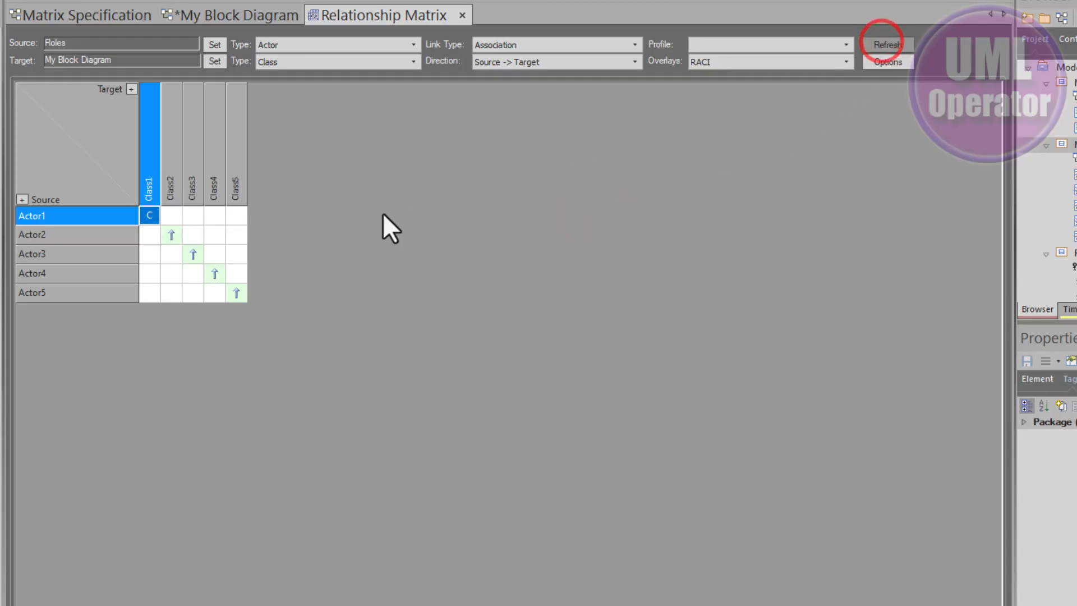
# Open the Actor2 to Class2 association and add a RACI tag with value R, save it, and refresh the matrix.
pyautogui.doubleClick(169, 235)
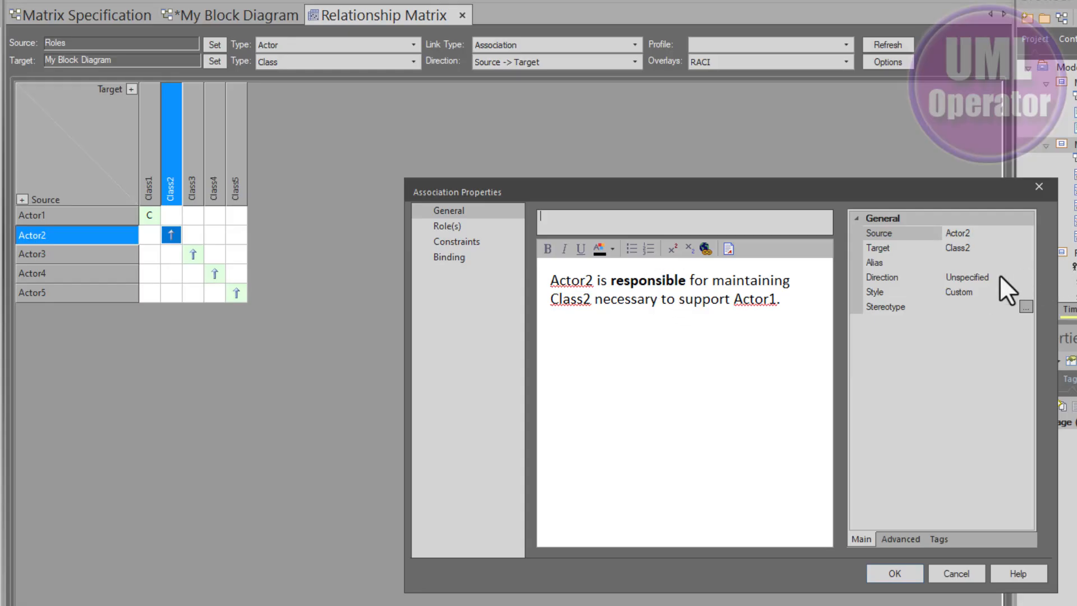
pyautogui.click(938, 540)
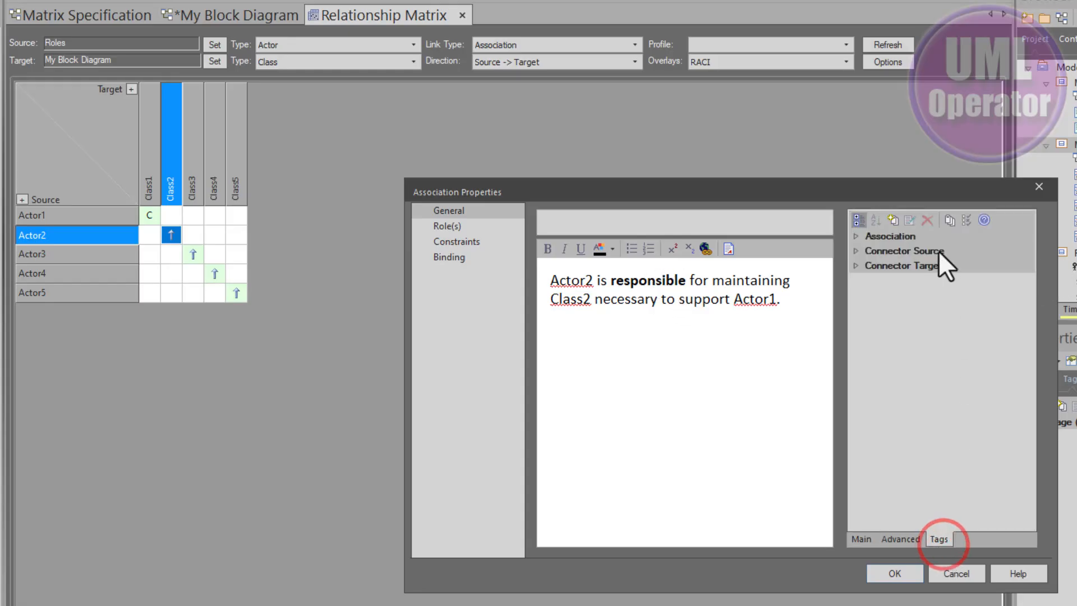
pyautogui.click(897, 235)
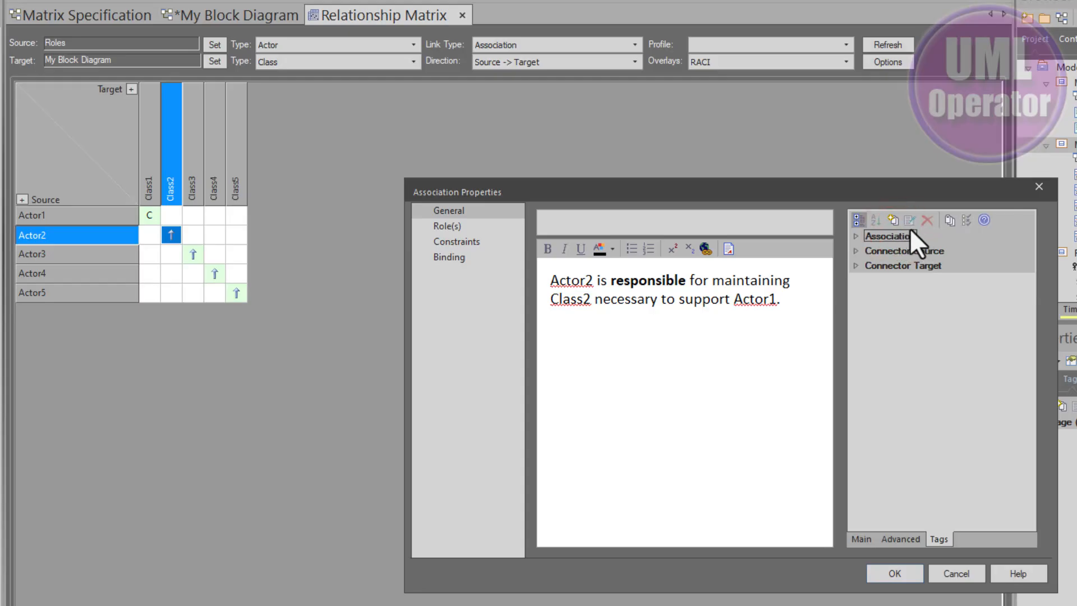
pyautogui.click(892, 220)
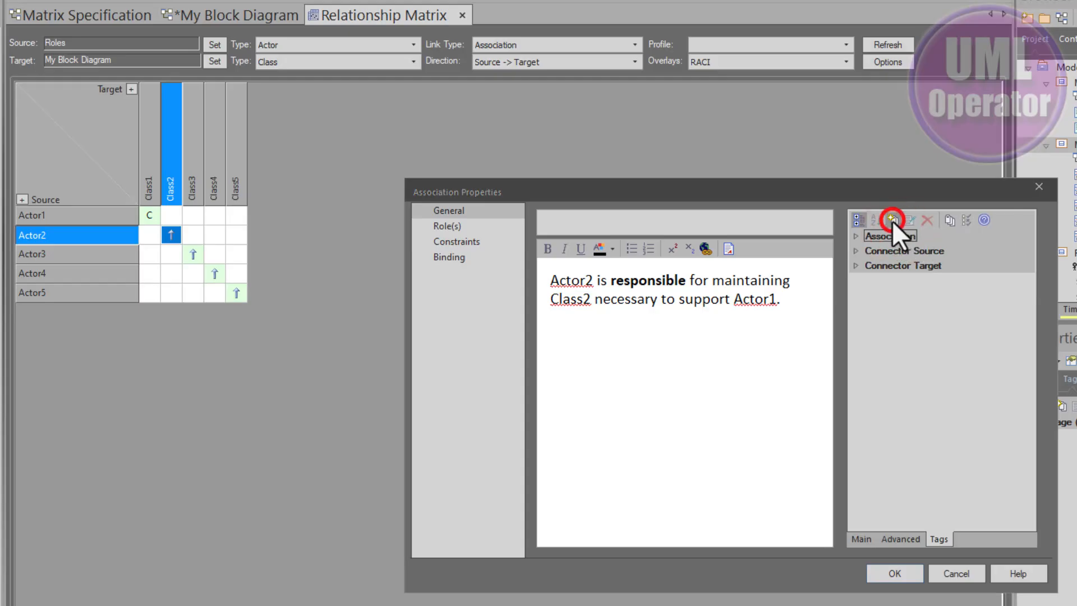
pyautogui.write('raci')
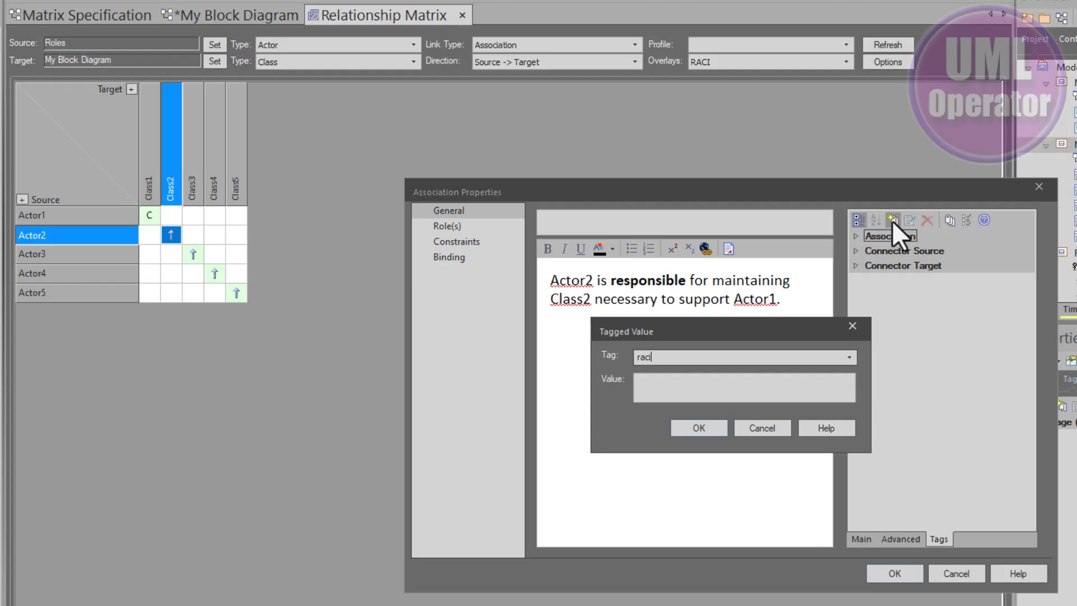
pyautogui.press('Return')
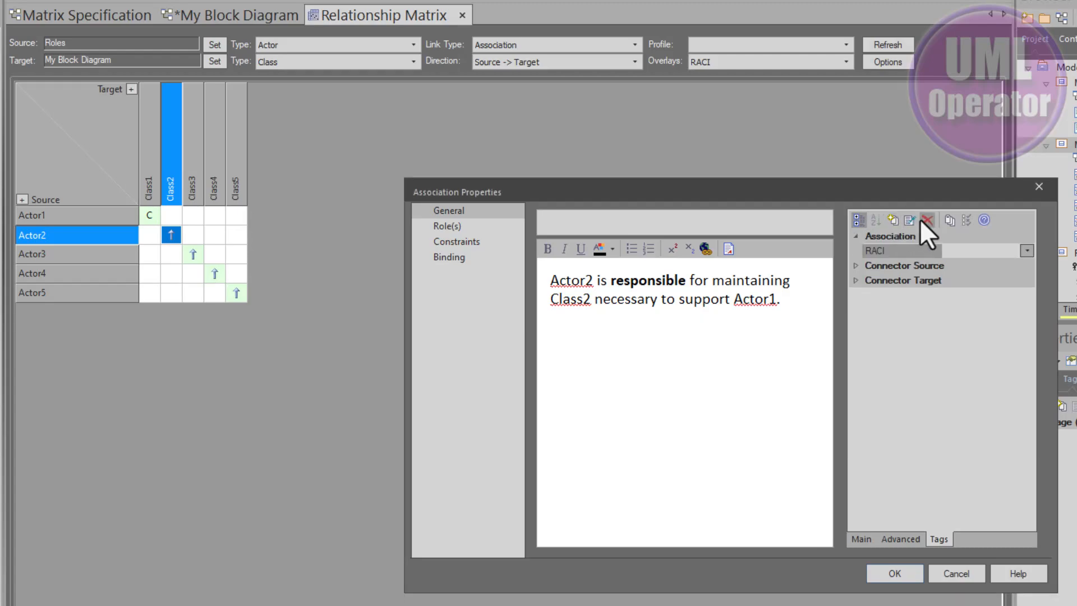
pyautogui.click(1025, 250)
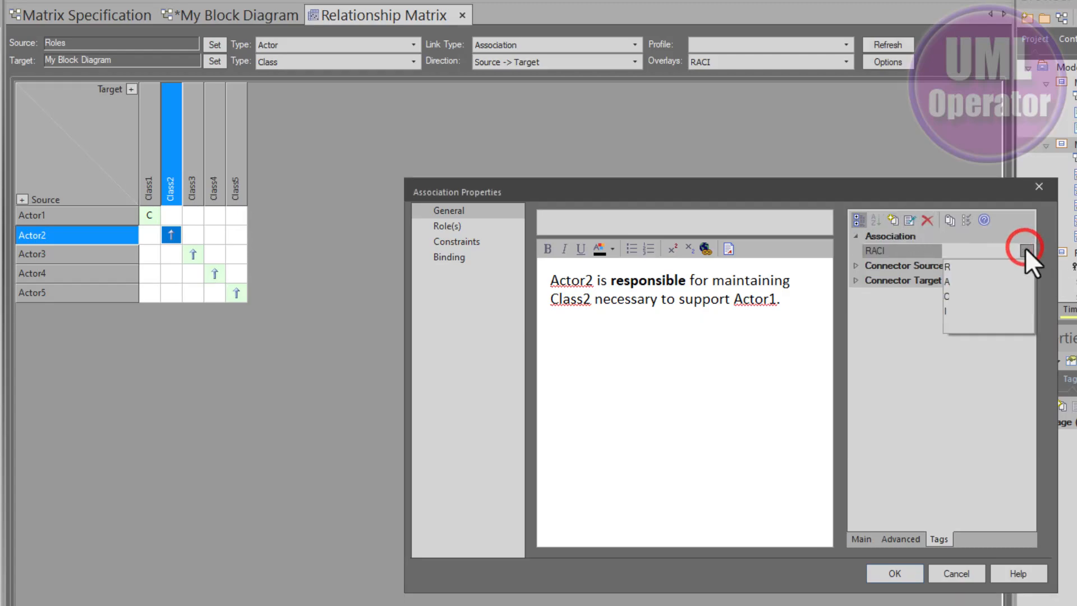
pyautogui.click(976, 272)
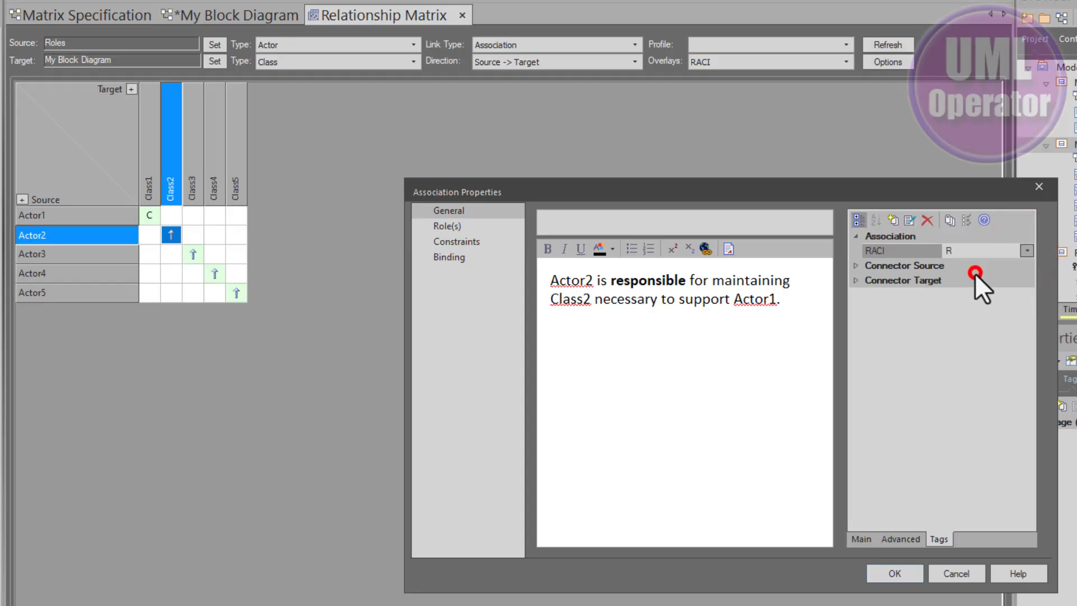
pyautogui.click(894, 573)
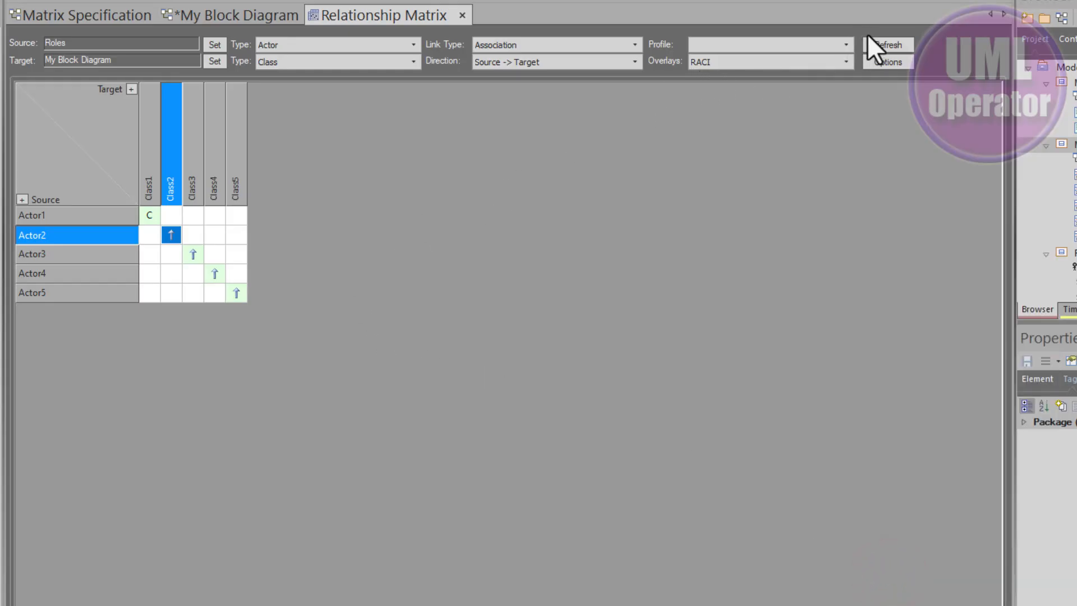
pyautogui.click(880, 45)
# Review the Actor2 to Class2 association's notes and refresh the RACI matrix overlay.
pyautogui.click(314, 248)
pyautogui.click(213, 235)
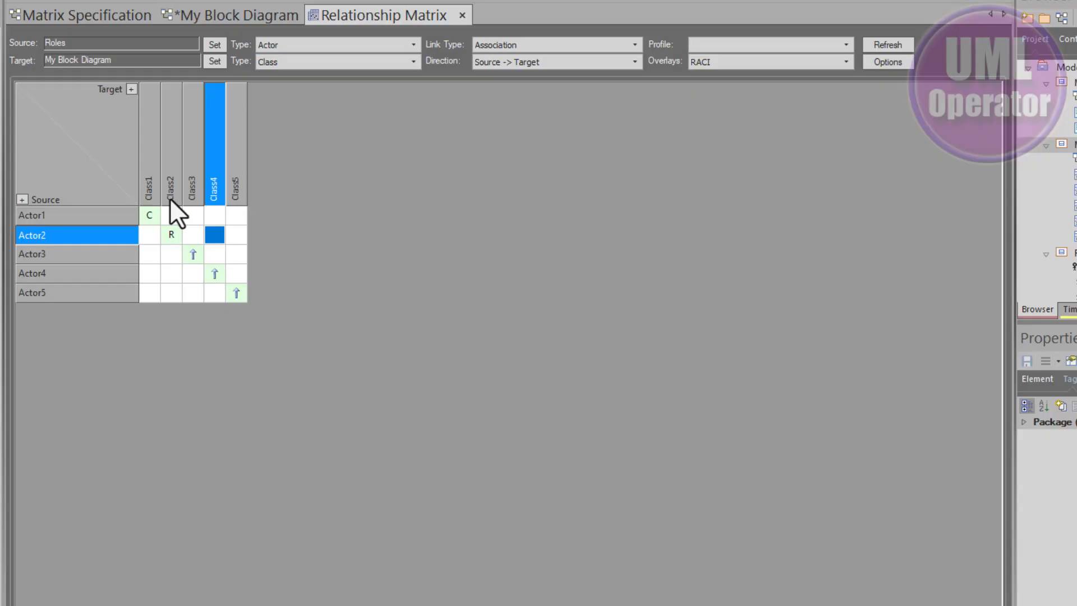
pyautogui.doubleClick(171, 232)
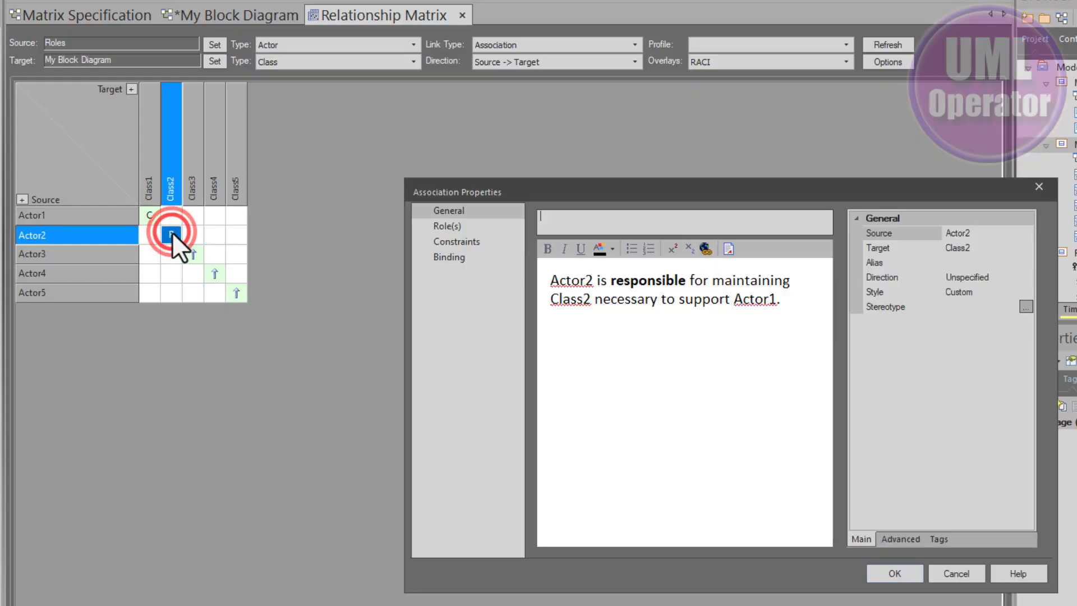
pyautogui.click(621, 307)
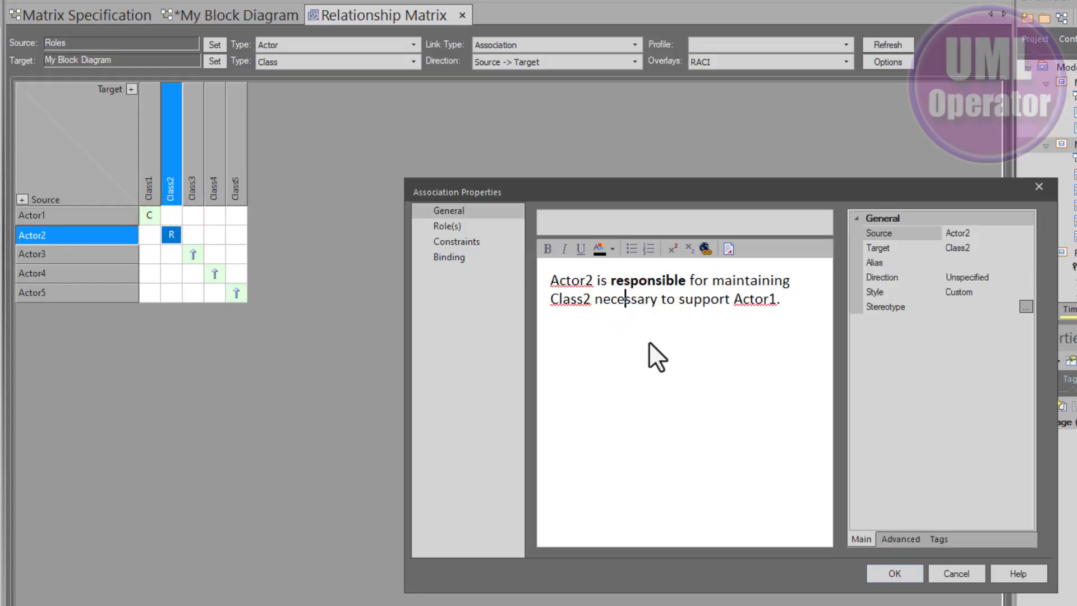
pyautogui.click(897, 573)
pyautogui.click(193, 254)
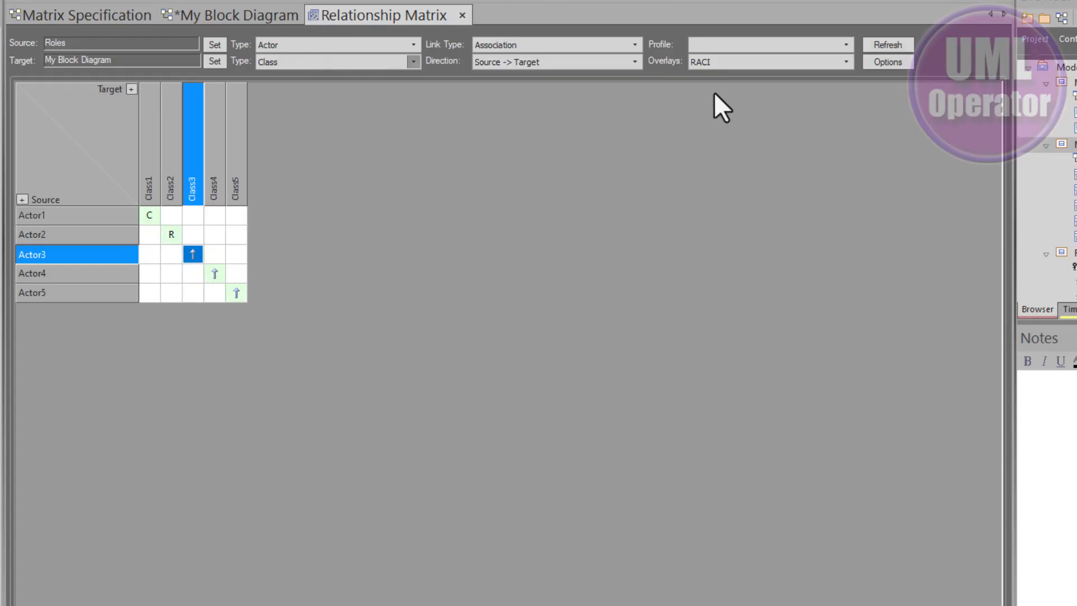
pyautogui.click(881, 45)
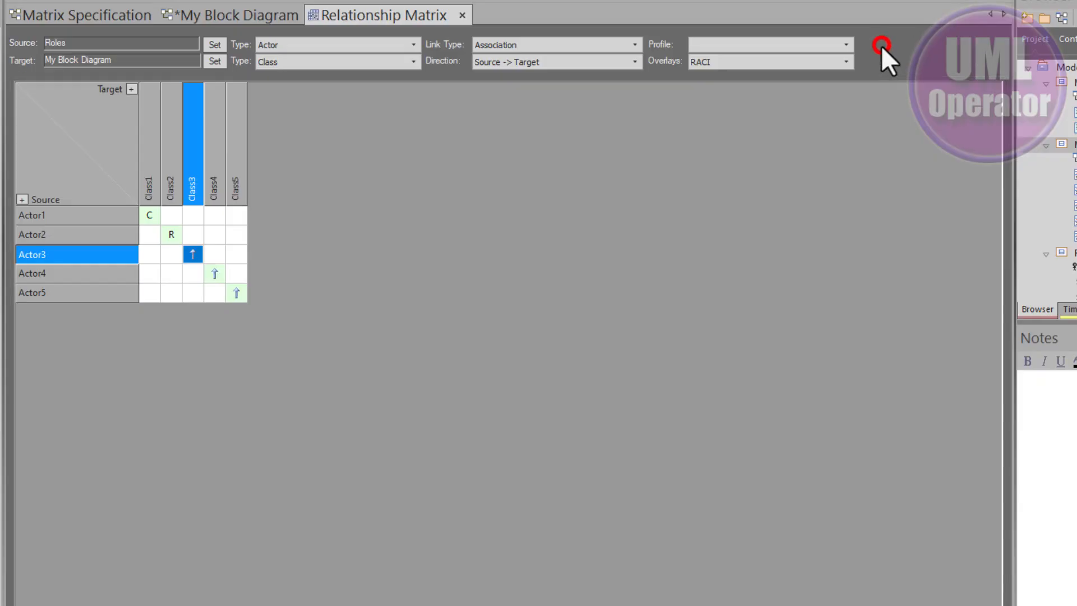
pyautogui.click(335, 277)
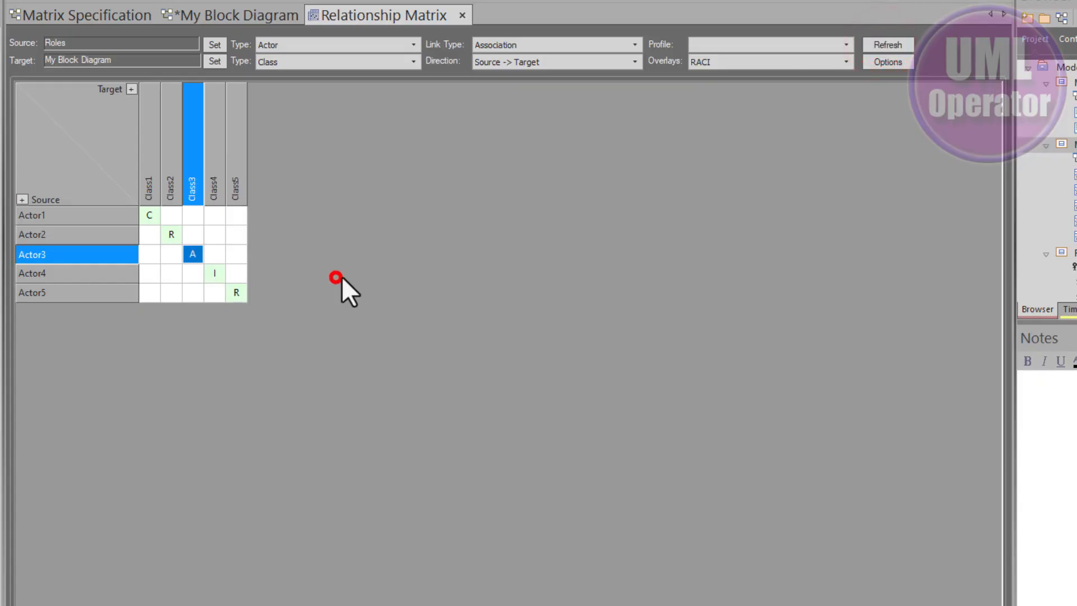
pyautogui.click(148, 291)
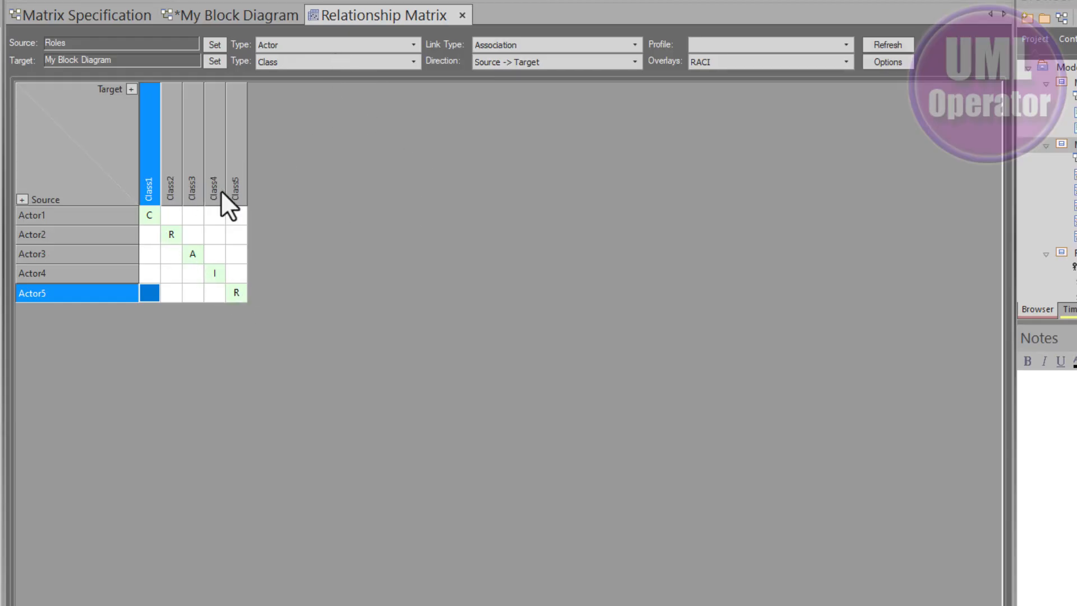
# Compare the matrix under the CRUD overlay, then return to the RACI overlay.
pyautogui.click(796, 56)
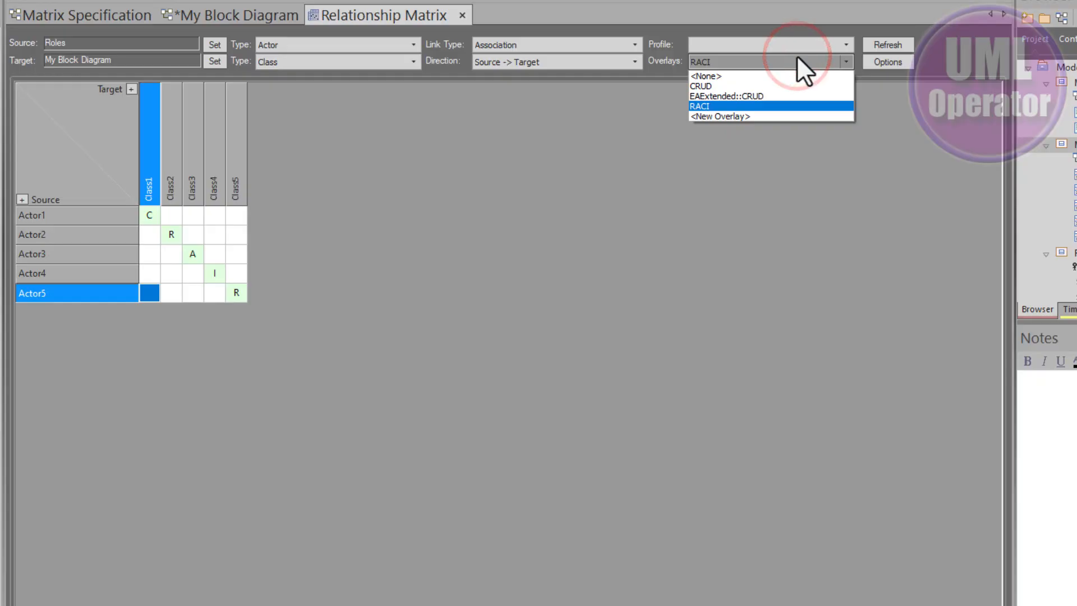
pyautogui.click(738, 86)
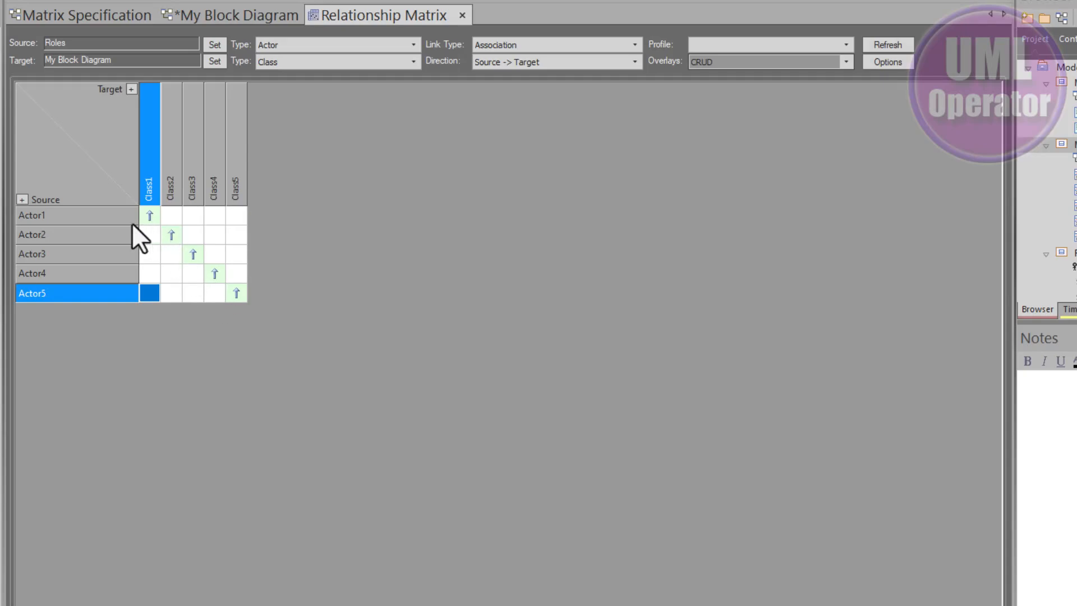
pyautogui.click(63, 217)
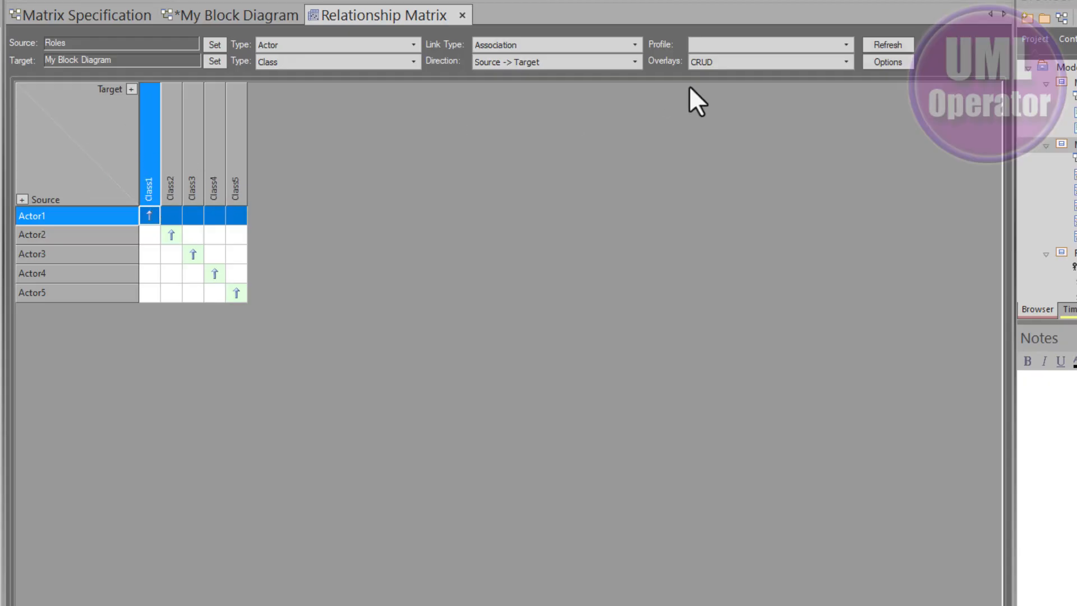
pyautogui.click(846, 61)
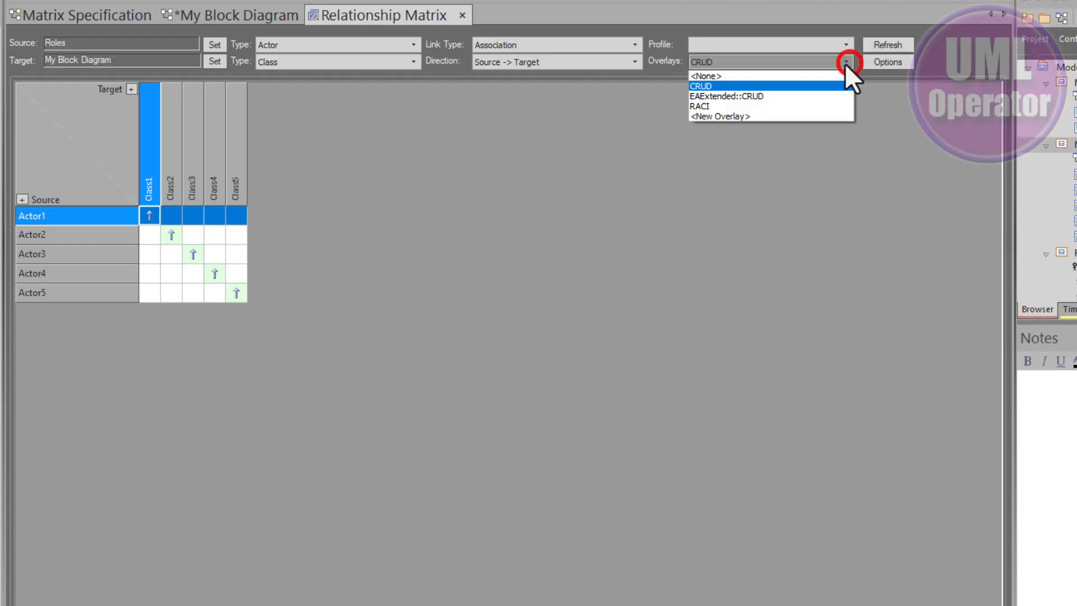
pyautogui.click(701, 106)
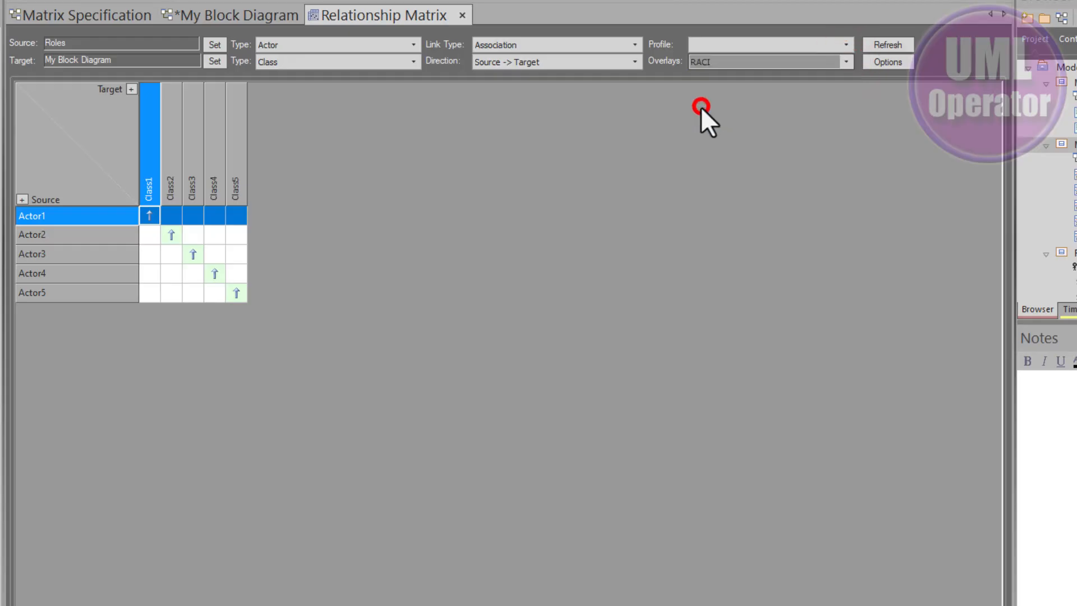
# Drop Actor1 through Actor5 from the browser onto My Block Diagram as links for all.
pyautogui.click(218, 11)
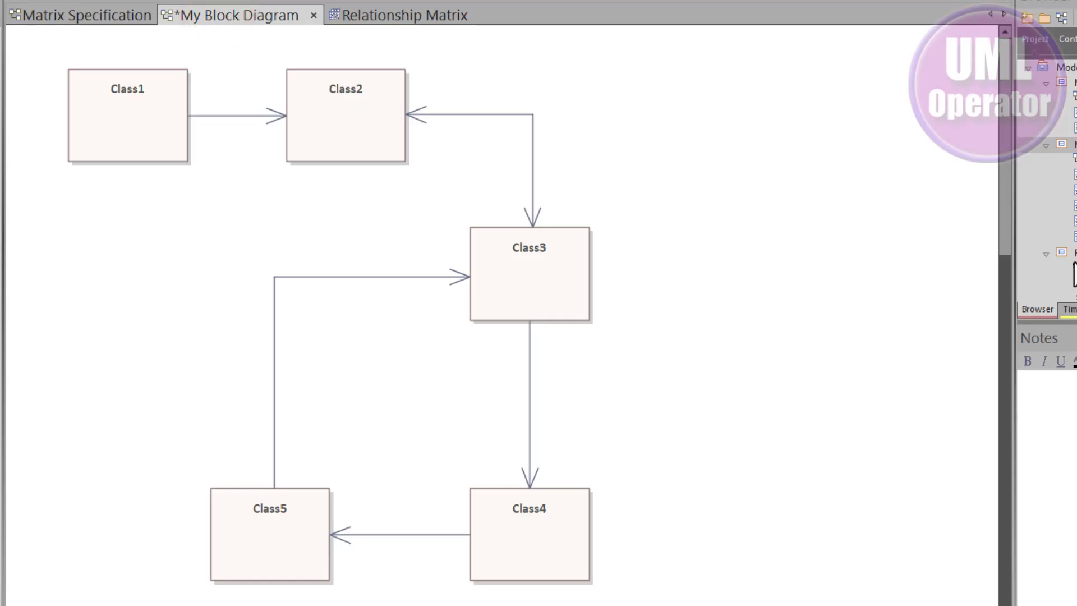
pyautogui.scroll(-2, 1072, 225)
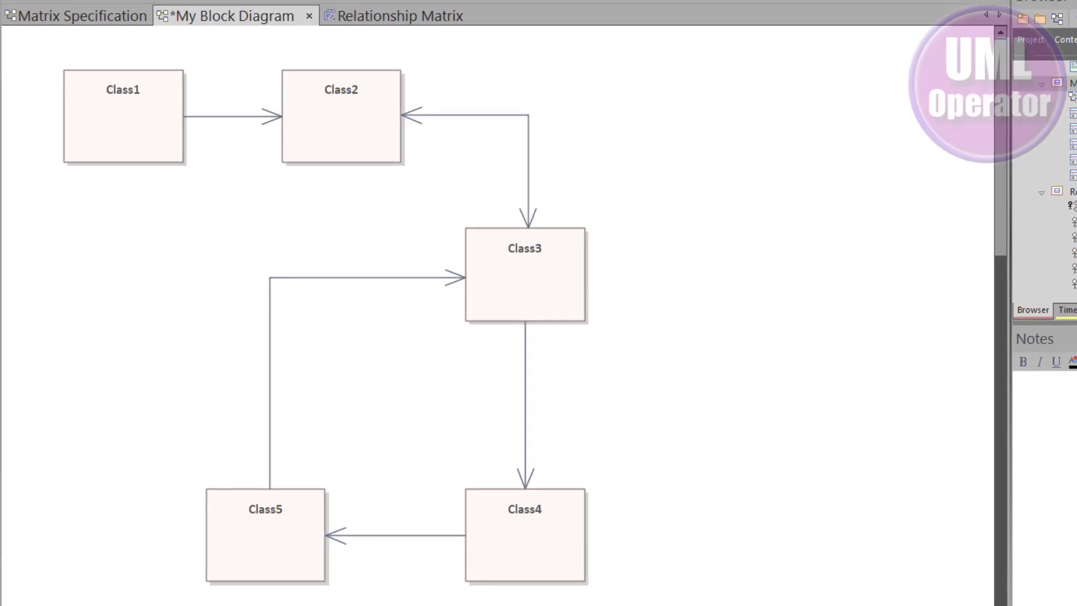
pyautogui.click(987, 244)
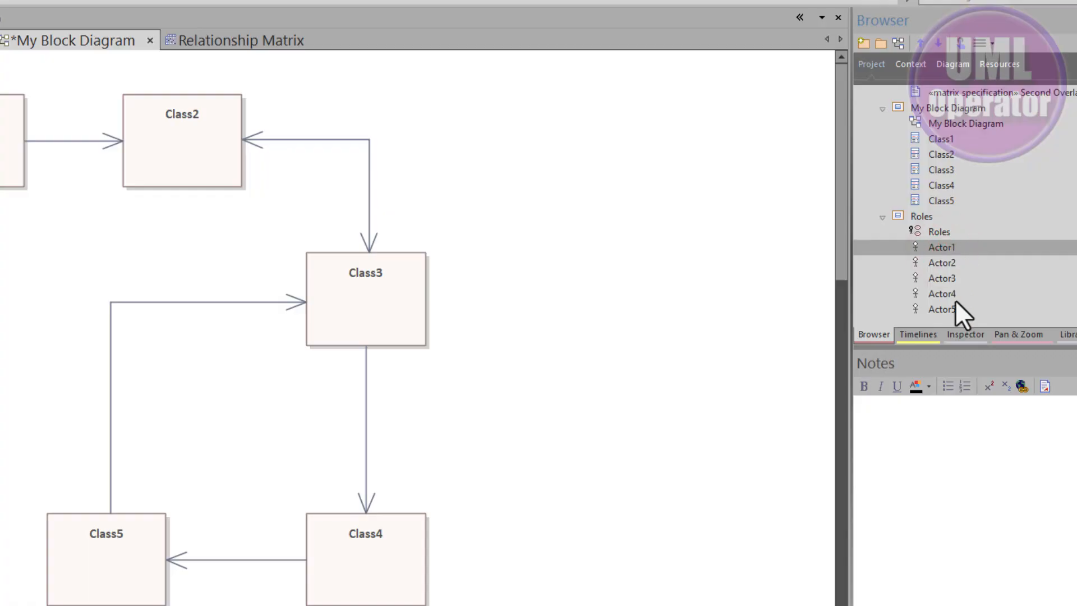
pyautogui.keyDown('shift'); pyautogui.click(941, 310); pyautogui.keyUp('shift')
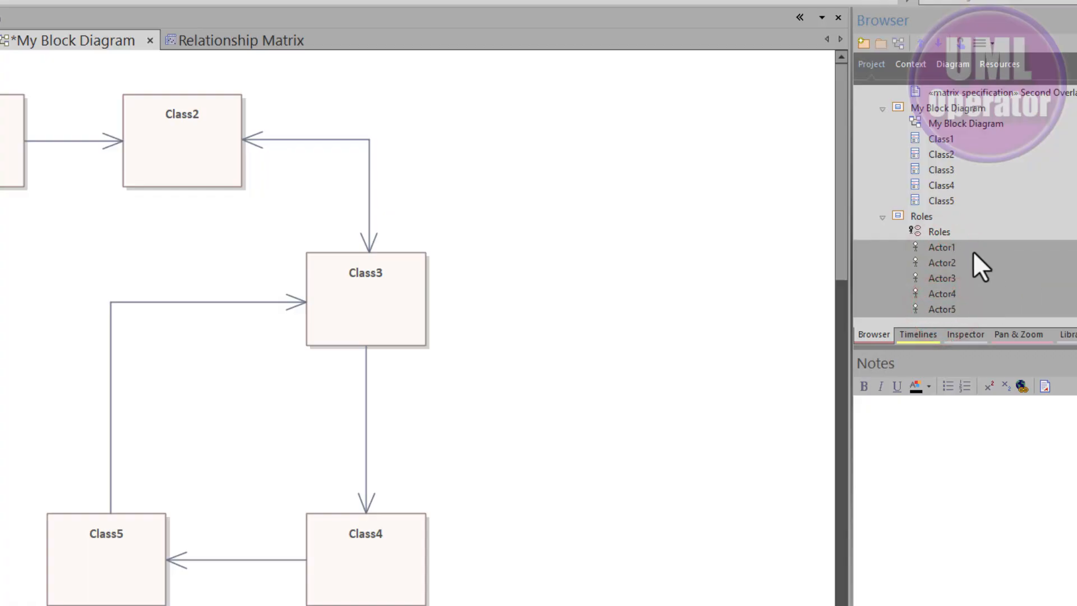
pyautogui.moveTo(941, 248); pyautogui.dragTo(941, 248)
pyautogui.moveTo(559, 187); pyautogui.dragTo(521, 145)
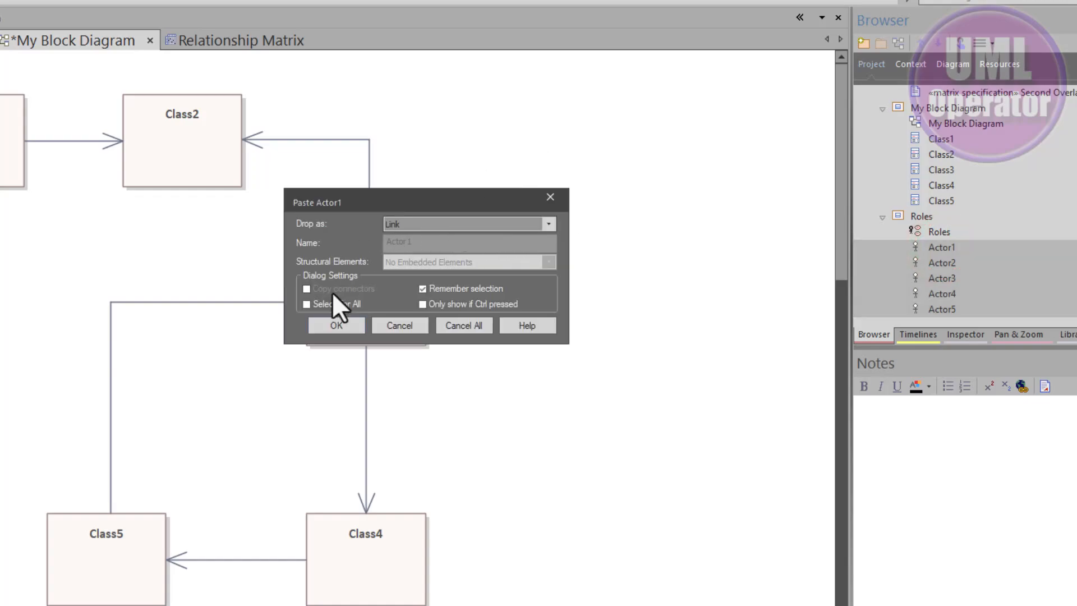
pyautogui.click(307, 303)
pyautogui.click(340, 324)
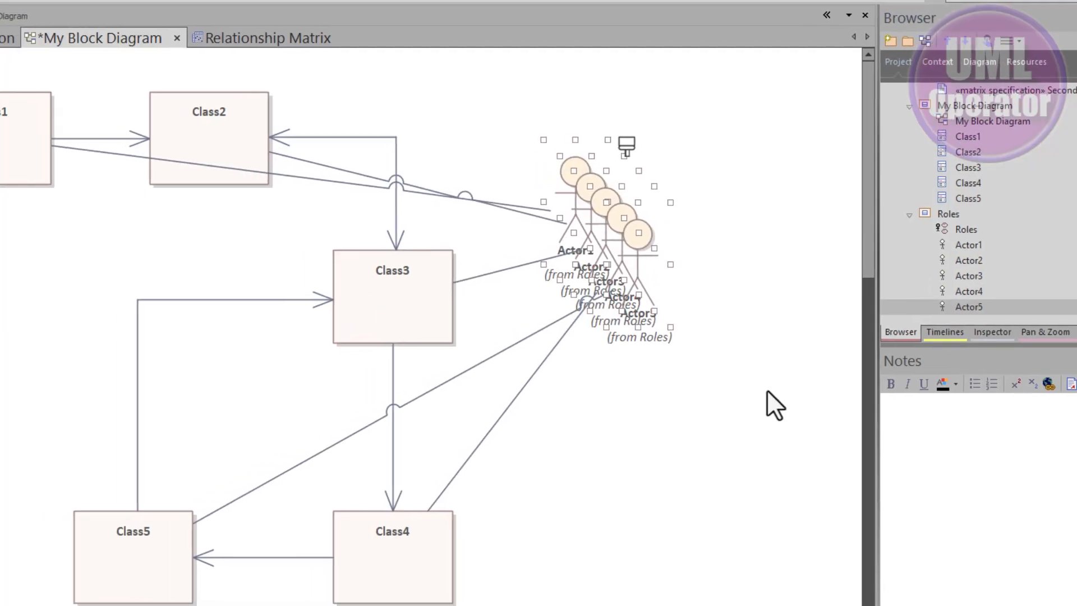
# Spread the stacked actors apart around the diagram near their associated classes.
pyautogui.click(767, 390)
pyautogui.moveTo(637, 250); pyautogui.dragTo(621, 455)
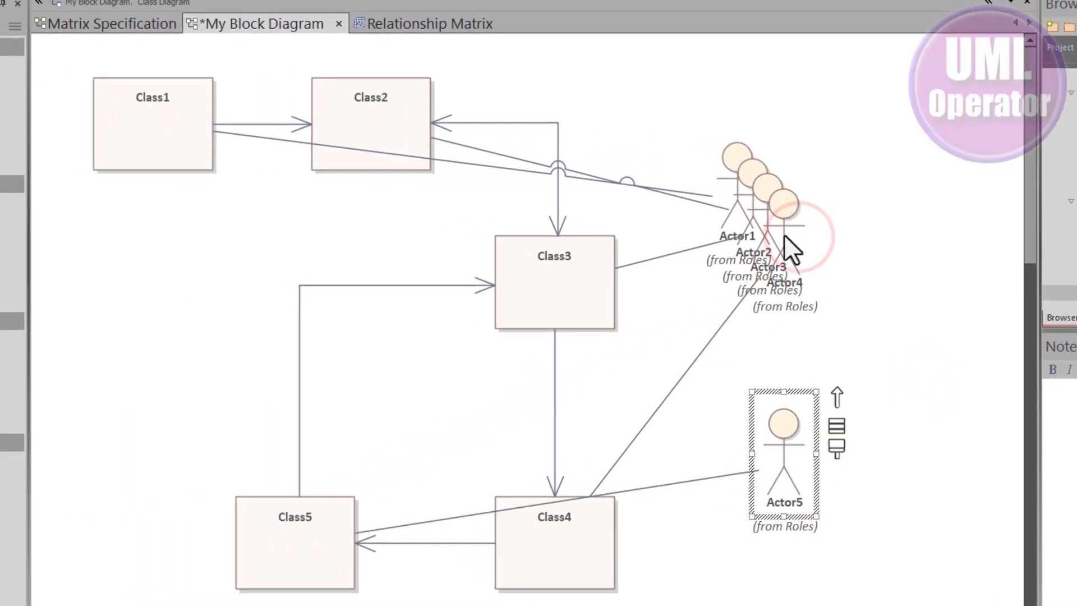
pyautogui.moveTo(781, 206); pyautogui.dragTo(904, 250)
pyautogui.moveTo(768, 193); pyautogui.dragTo(849, 109)
pyautogui.moveTo(741, 160); pyautogui.dragTo(104, 276)
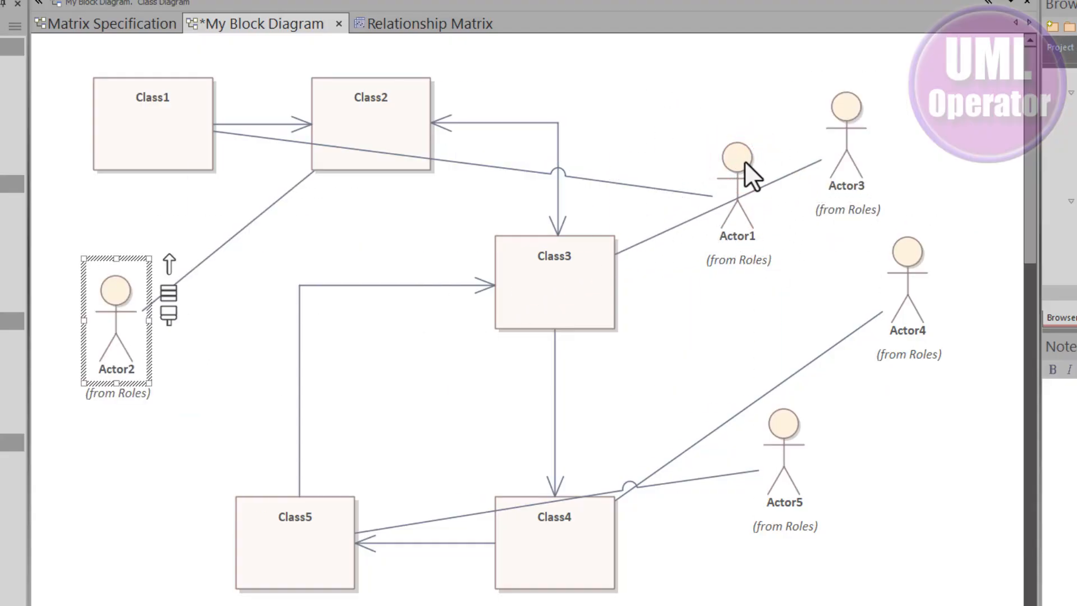
# Reposition Actor1 under Class1, Actor2 below it, and Actor5 between Class5 and Class4 on the diagram.
pyautogui.moveTo(745, 161); pyautogui.dragTo(197, 219)
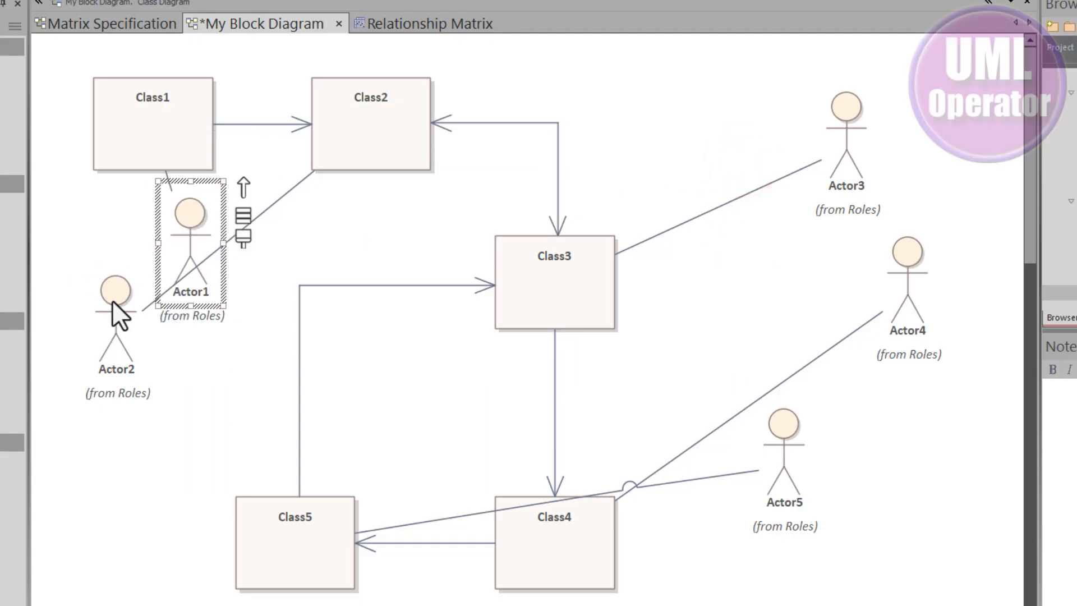
pyautogui.moveTo(112, 301); pyautogui.dragTo(138, 418)
pyautogui.moveTo(191, 226); pyautogui.dragTo(148, 250)
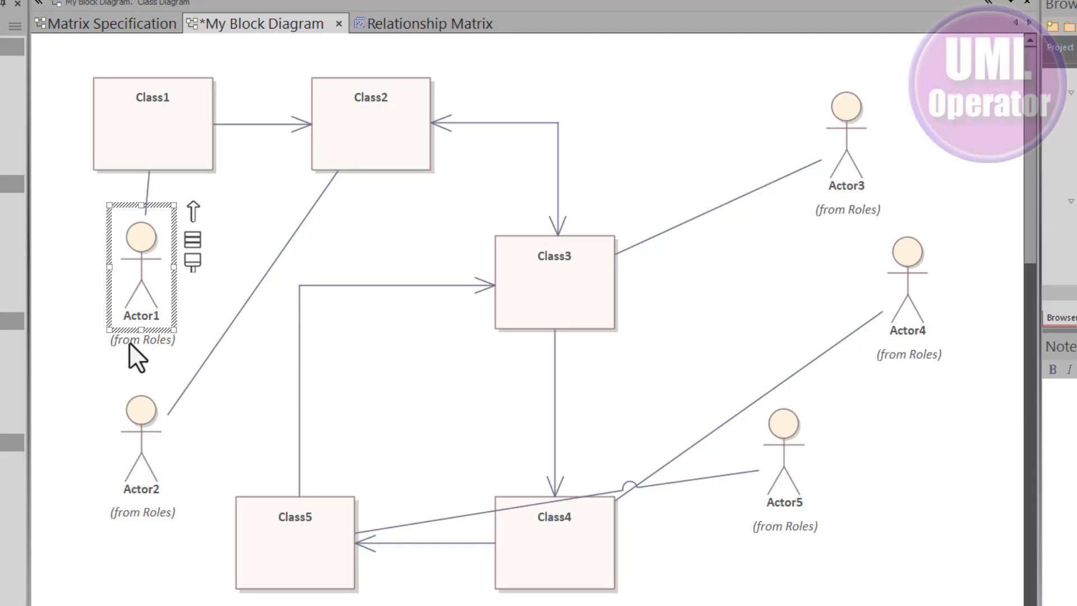
pyautogui.click(138, 355)
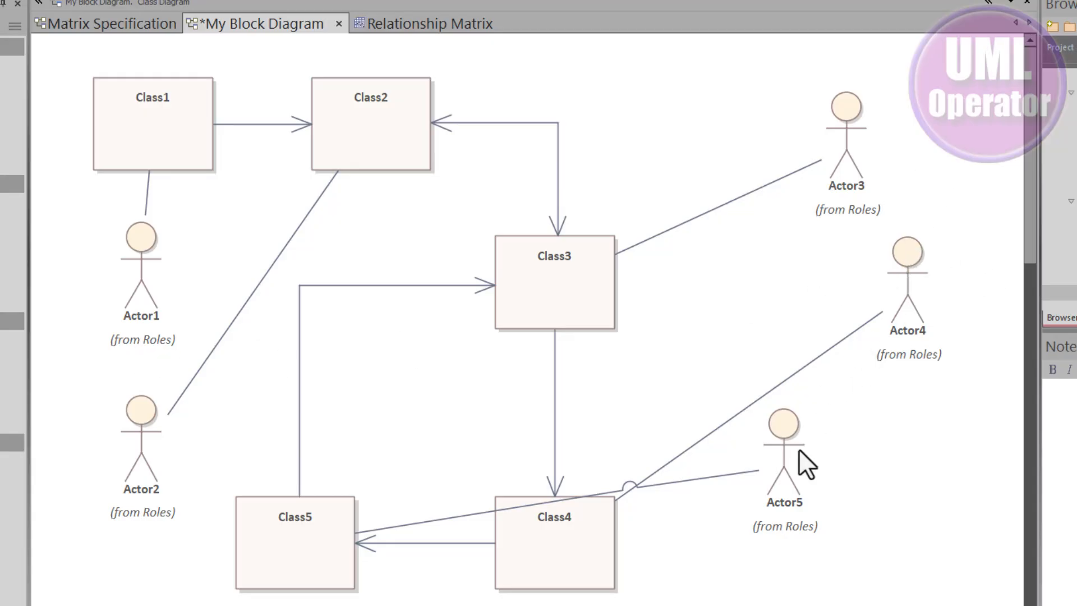
pyautogui.moveTo(782, 452); pyautogui.dragTo(463, 406)
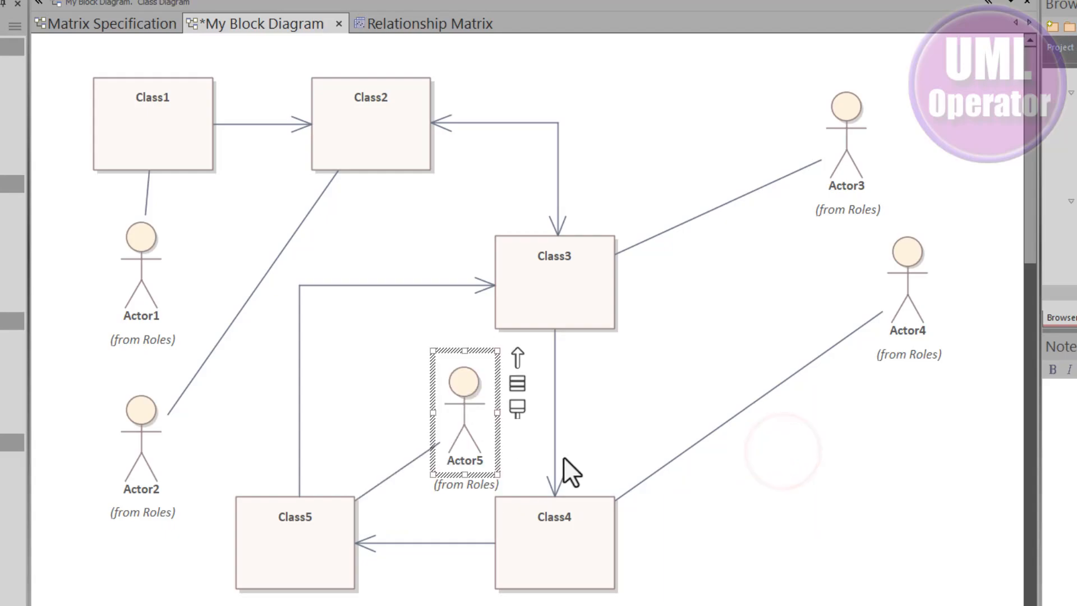
# Select the Actor2 to Class2 association and dock the Properties window above the diagram.
pyautogui.click(278, 250)
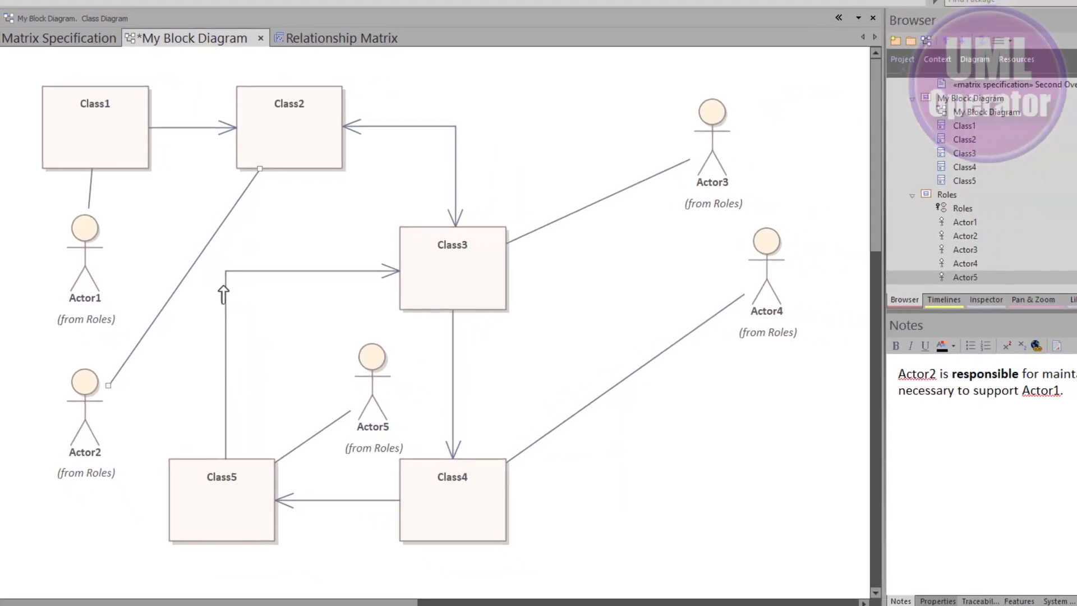
pyautogui.click(923, 596)
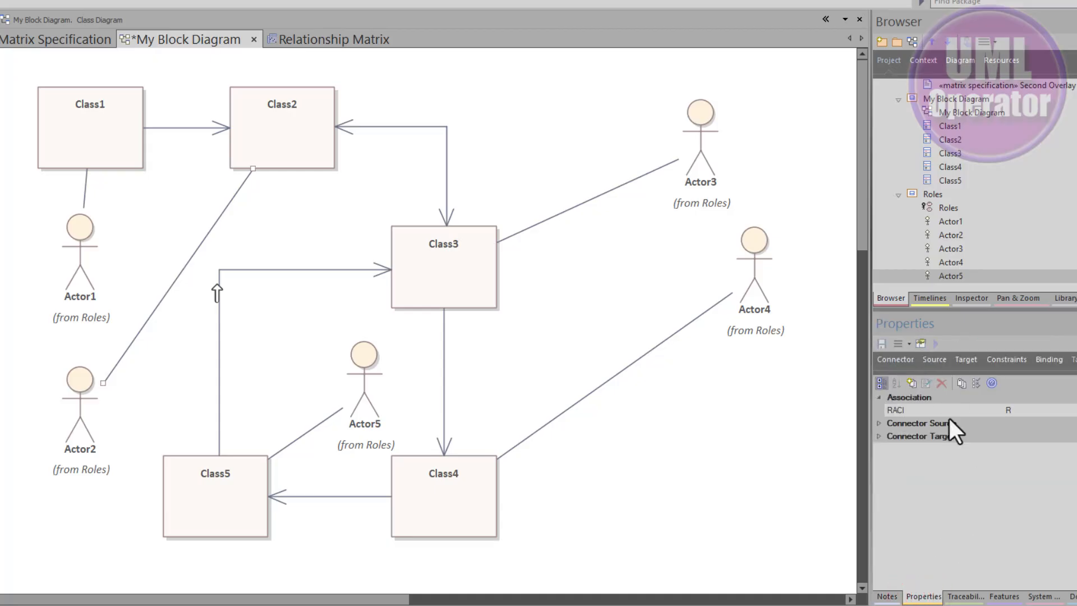
pyautogui.moveTo(924, 596); pyautogui.dragTo(430, 292)
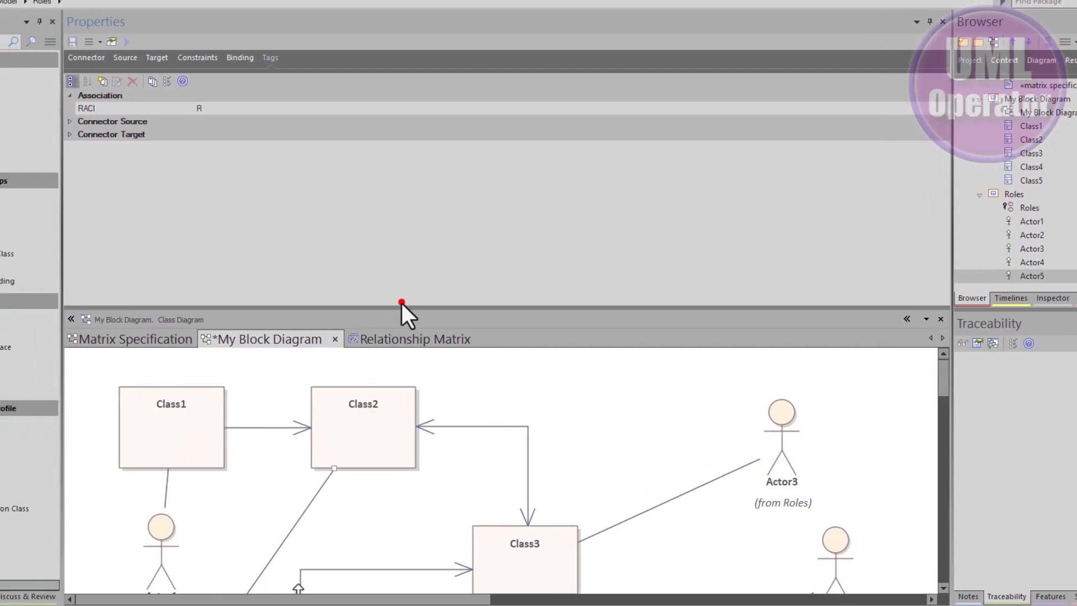
pyautogui.moveTo(402, 303); pyautogui.dragTo(418, 156)
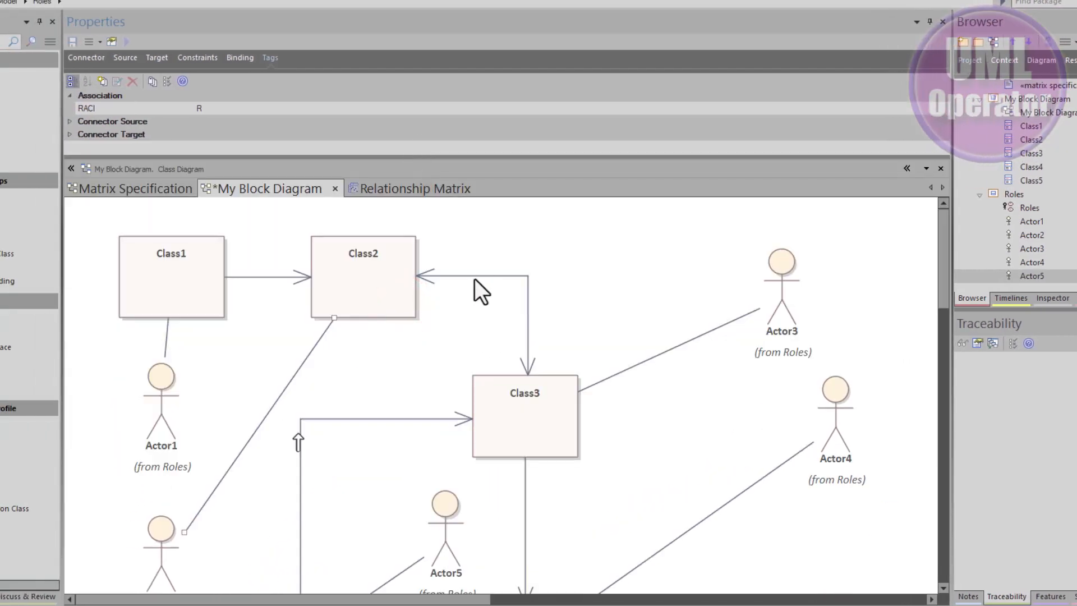
# Set the RACI tagged value of the Class1 to Class2 association to A.
pyautogui.click(644, 359)
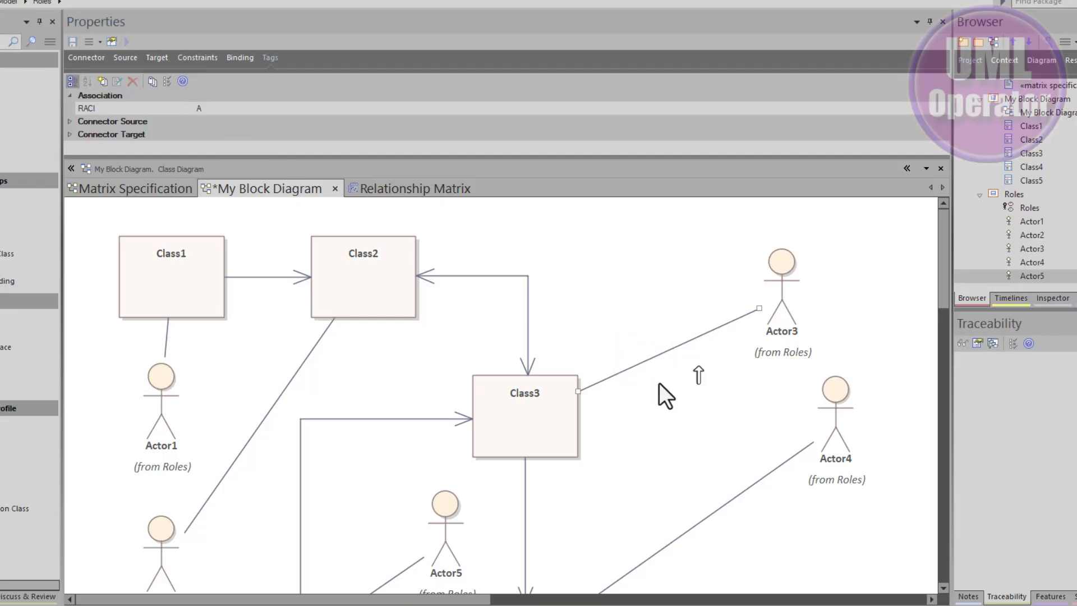
pyautogui.click(754, 488)
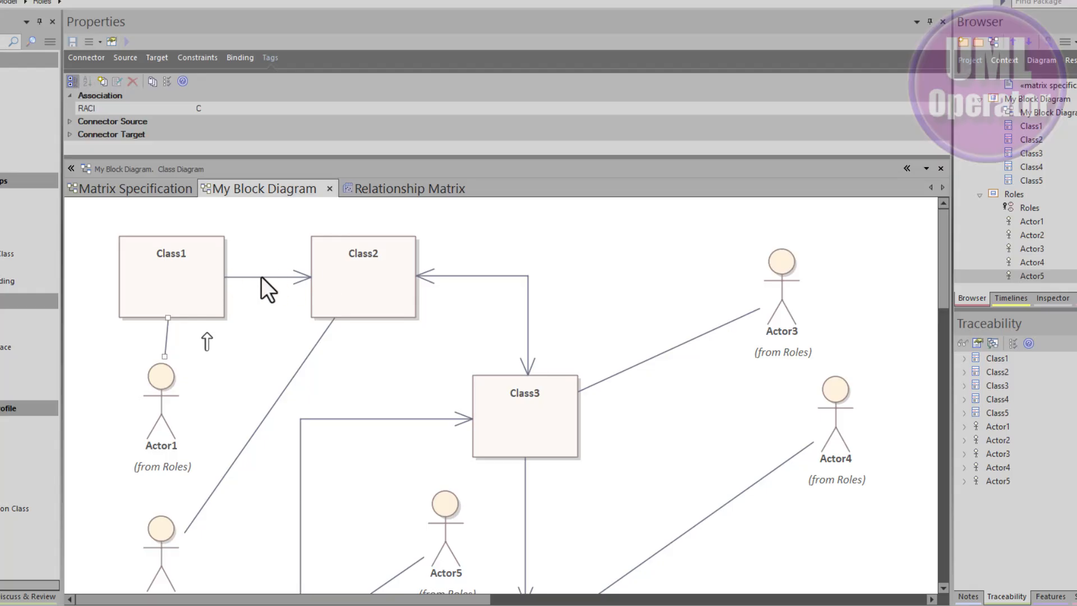
pyautogui.click(258, 278)
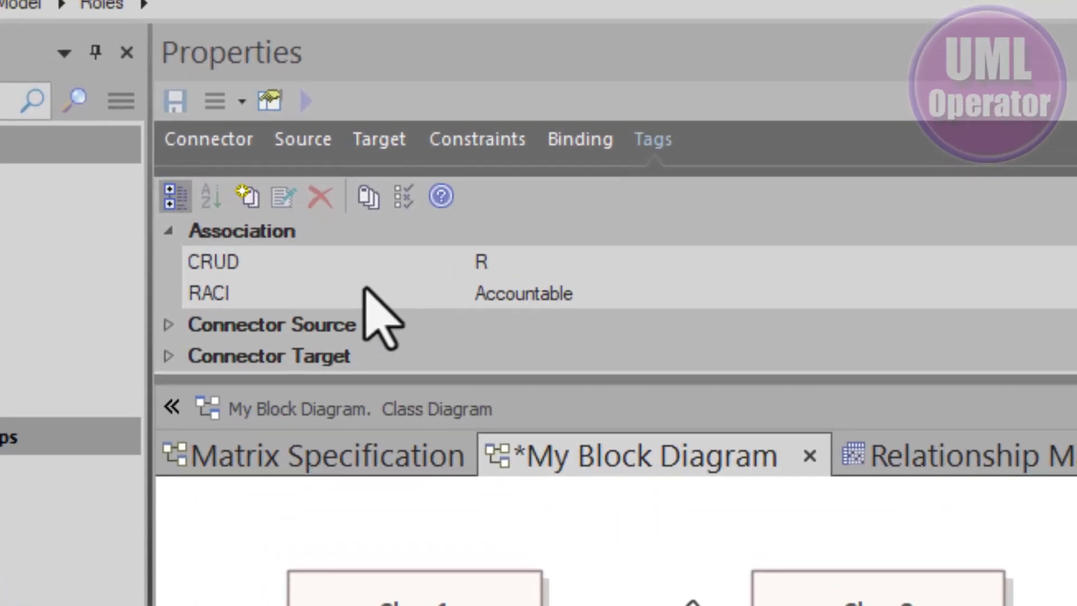
pyautogui.click(365, 285)
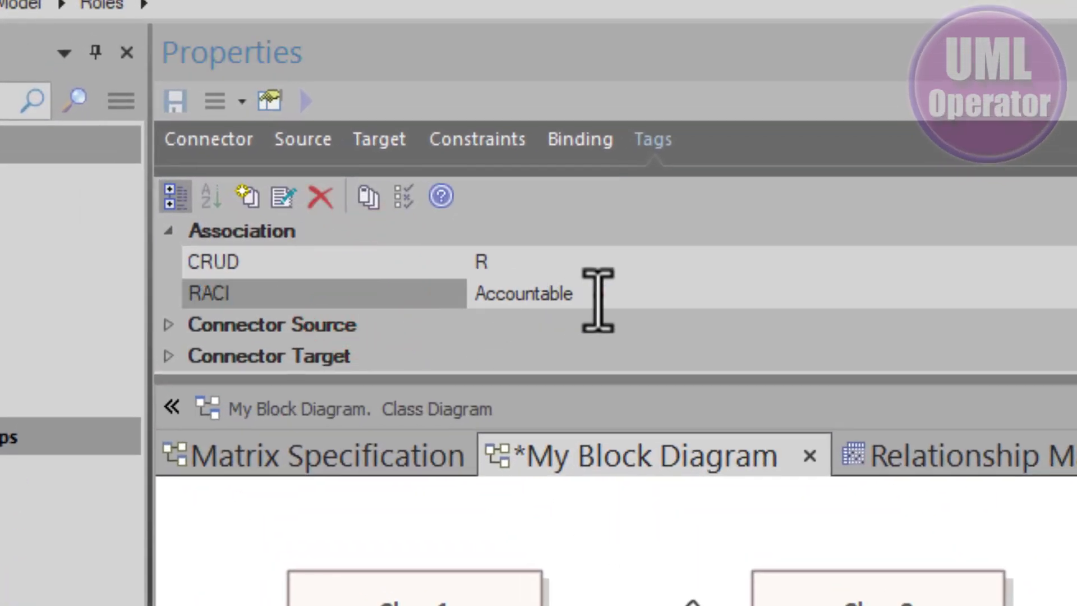
pyautogui.moveTo(601, 296); pyautogui.dragTo(464, 293)
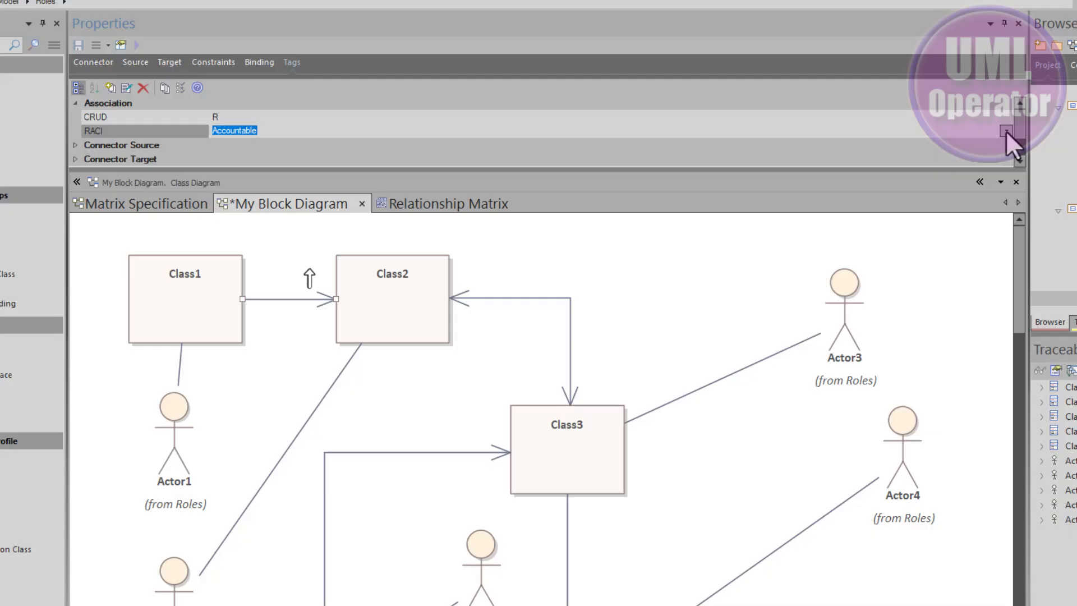
pyautogui.click(1006, 131)
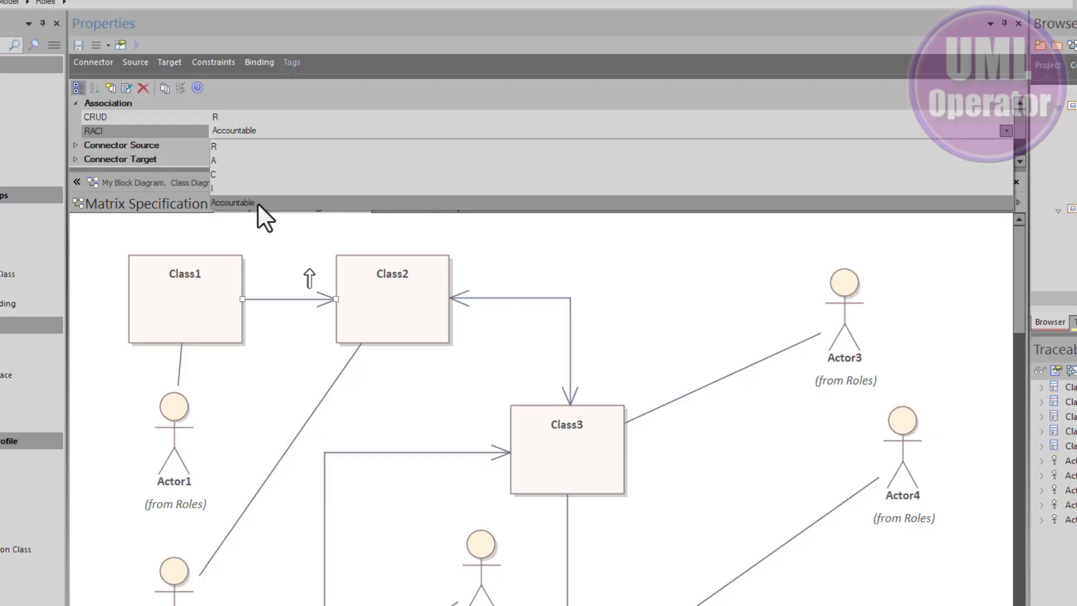
pyautogui.click(237, 160)
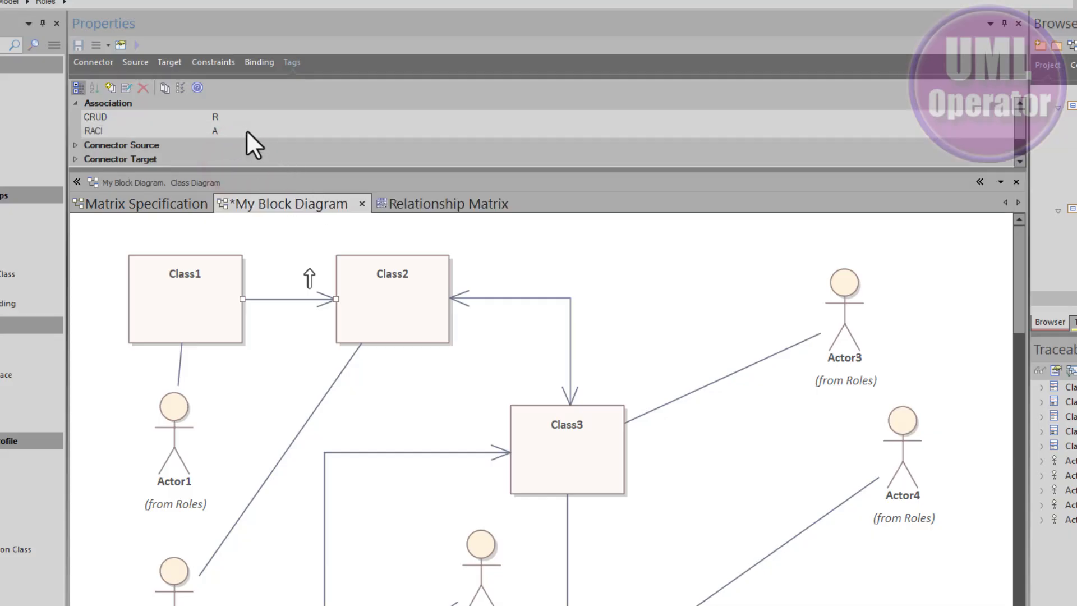
# Set the RACI tagged value of the Class2 to Class3 association to I.
pyautogui.click(509, 297)
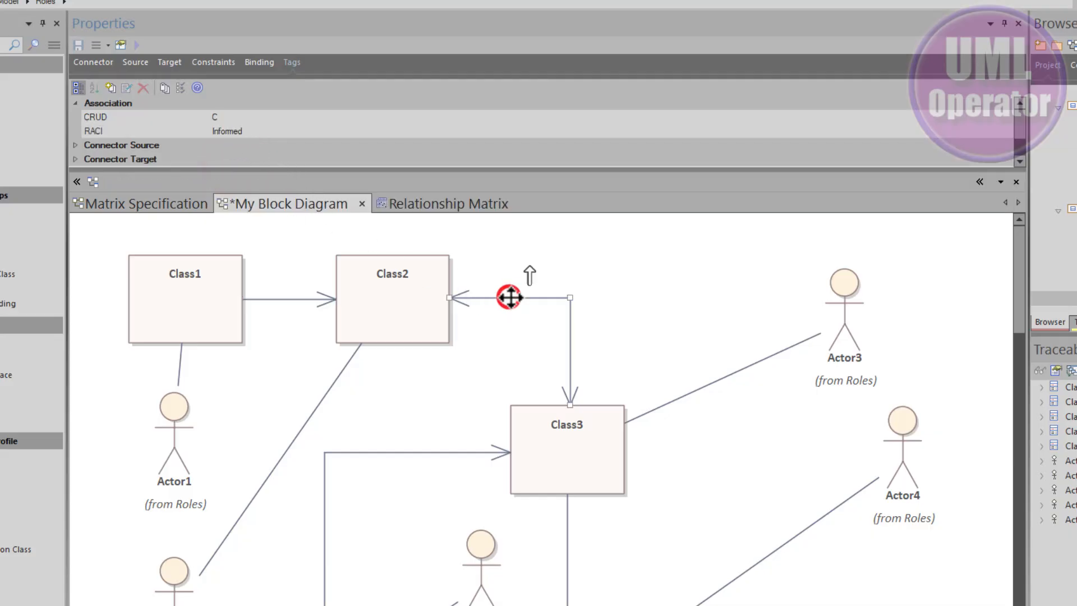
pyautogui.click(992, 129)
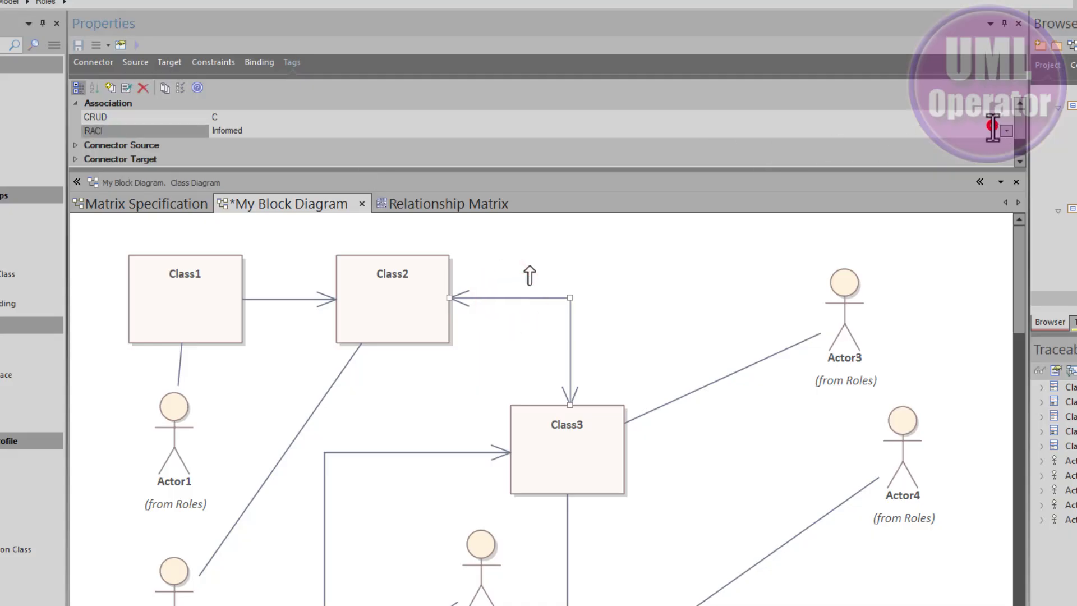
pyautogui.click(1005, 130)
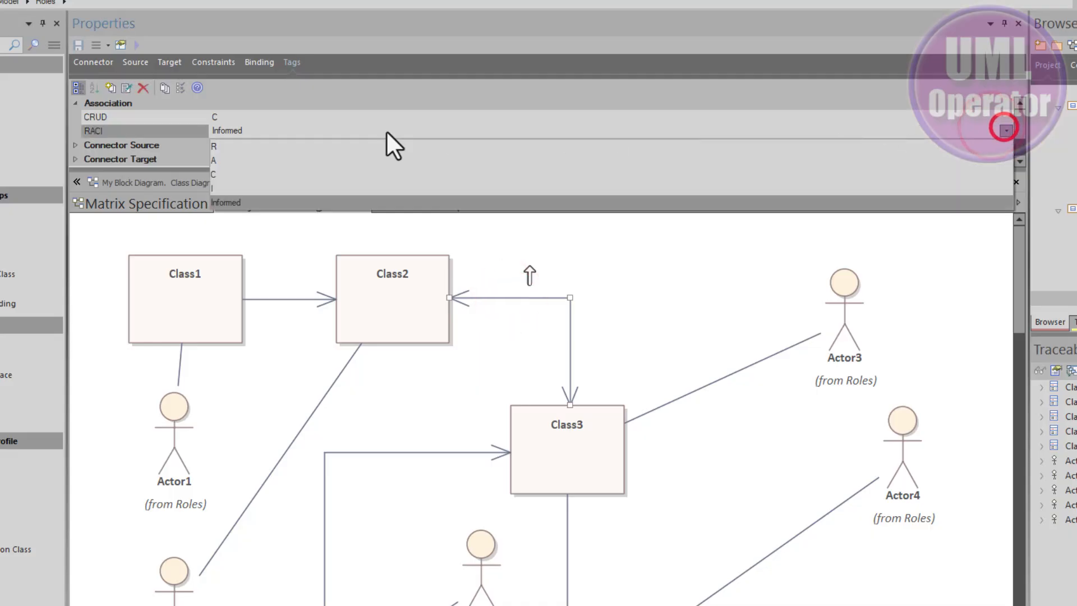
pyautogui.click(211, 185)
pyautogui.click(301, 258)
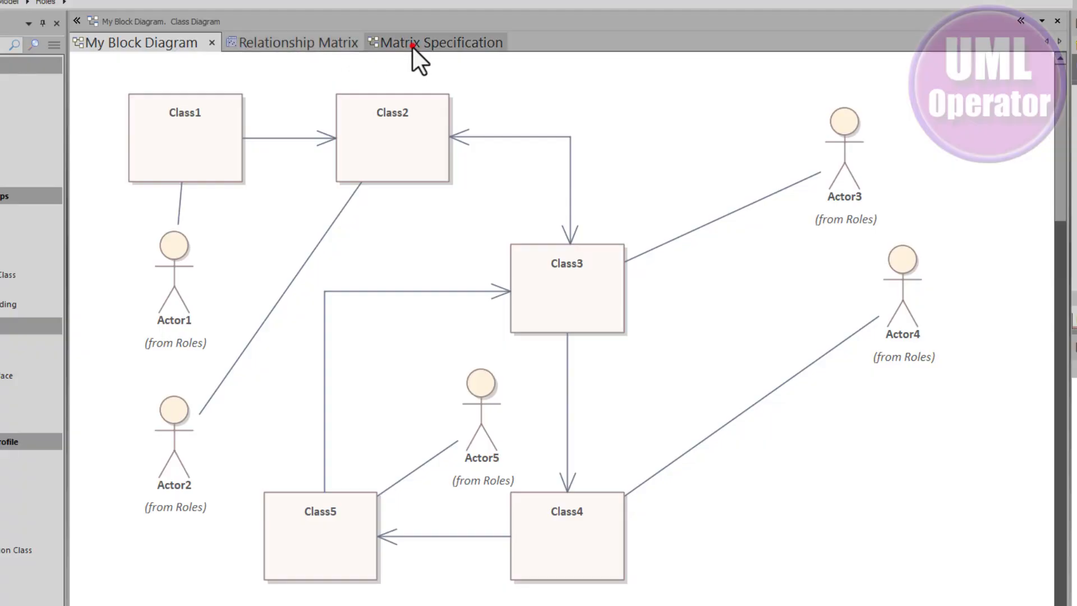
# Switch the Relationship Matrix overlay to CRUD and back to RACI to compare the cells.
pyautogui.click(412, 46)
pyautogui.doubleClick(298, 176)
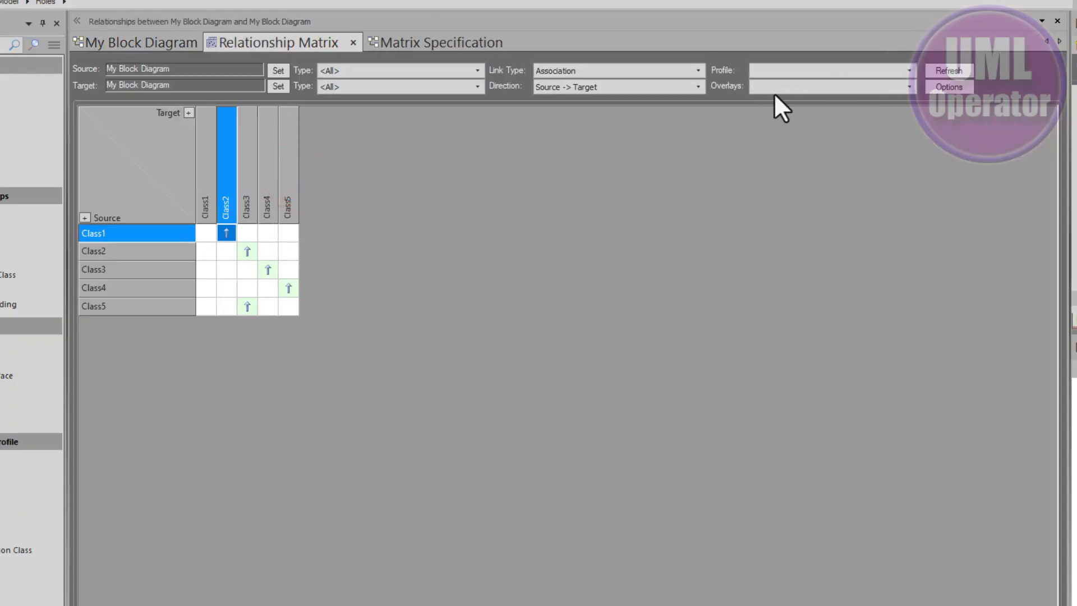
pyautogui.click(909, 86)
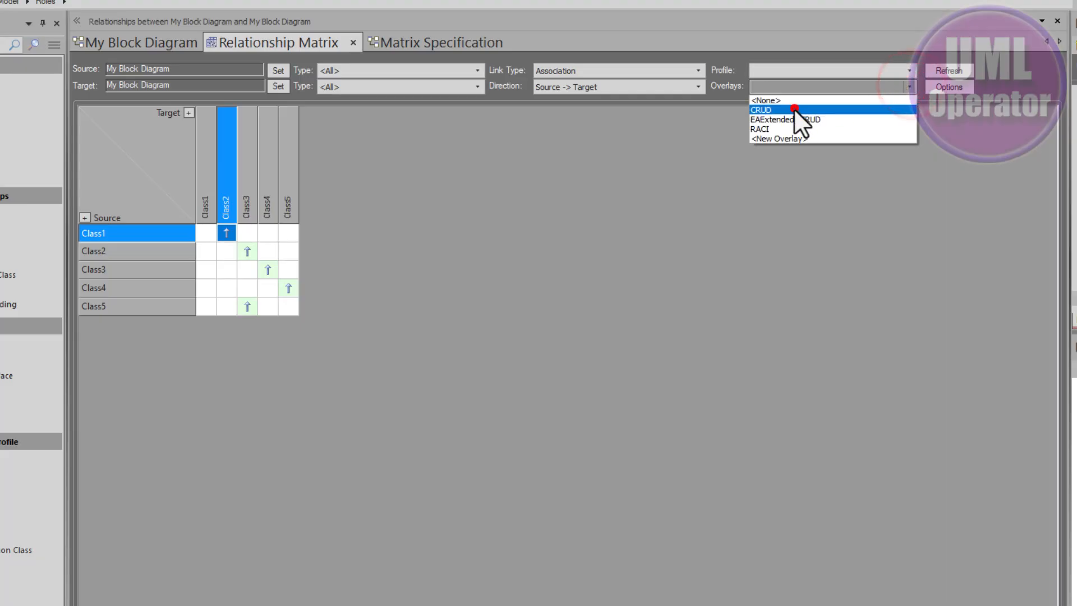
pyautogui.click(794, 108)
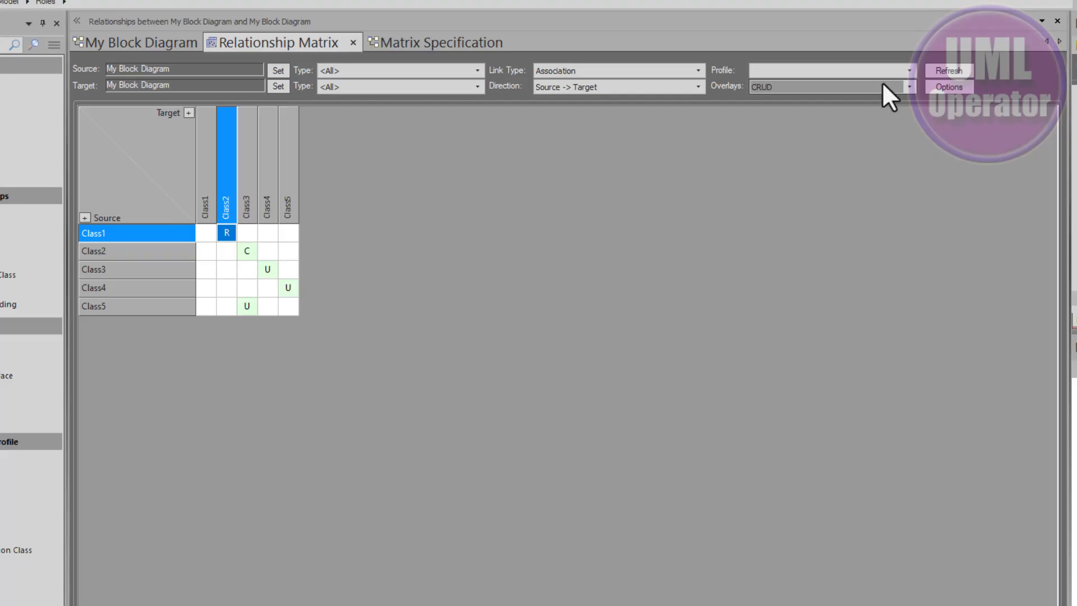
pyautogui.click(909, 87)
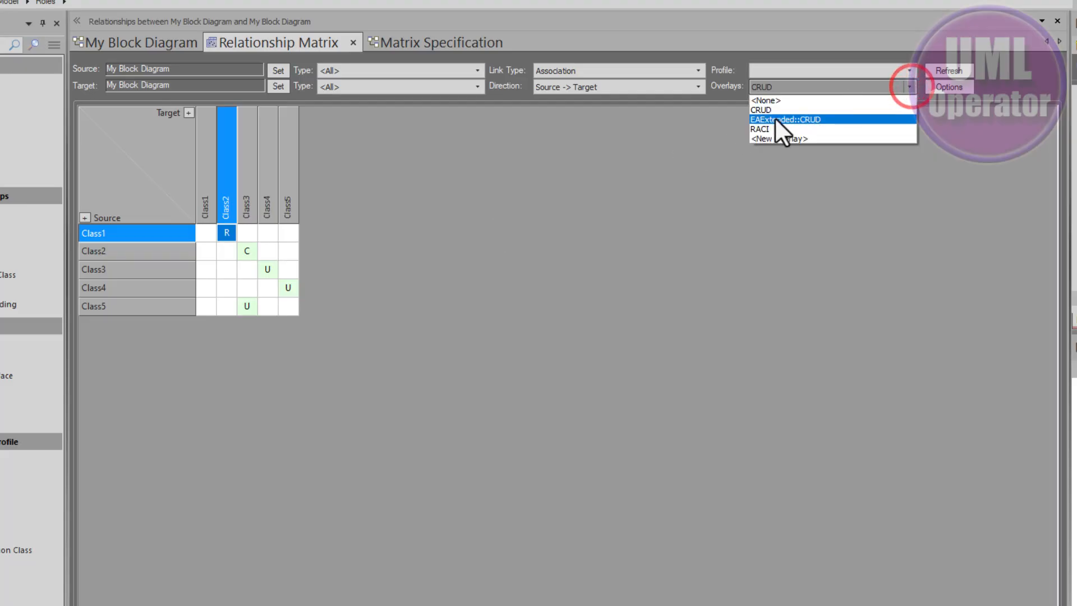
pyautogui.click(771, 126)
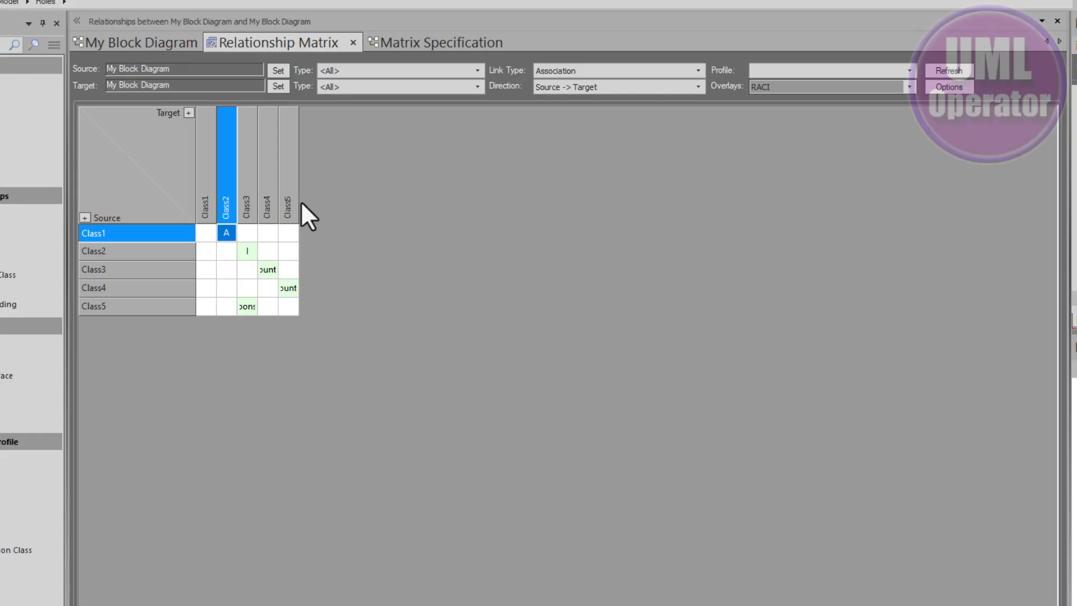
# Widen the Class3, Class4 and Class5 matrix columns so the full RACI labels fit.
pyautogui.moveTo(298, 204); pyautogui.dragTo(398, 209)
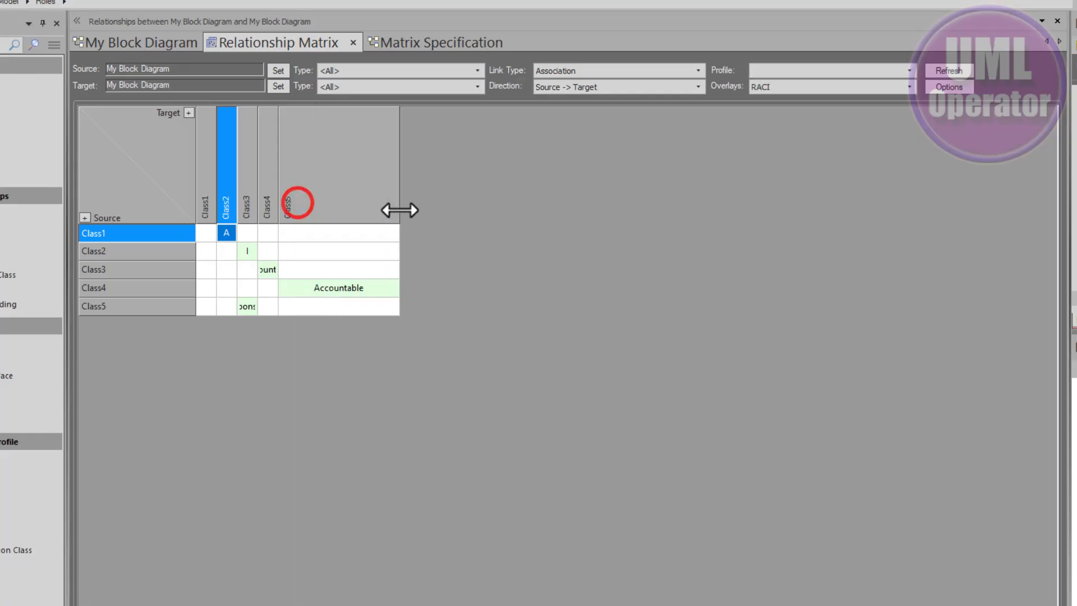
pyautogui.doubleClick(278, 176)
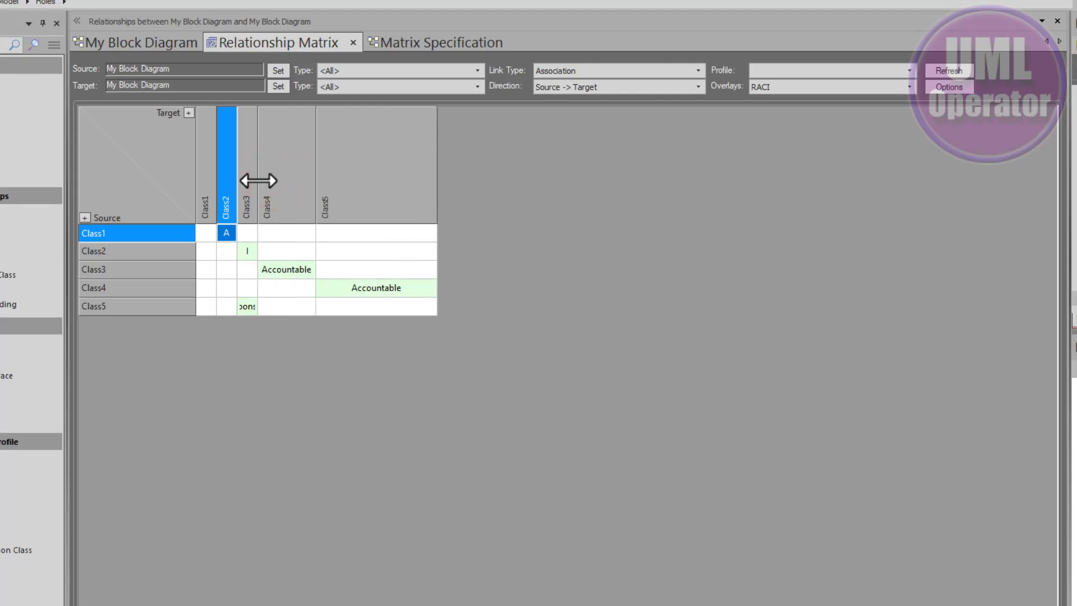
pyautogui.doubleClick(258, 180)
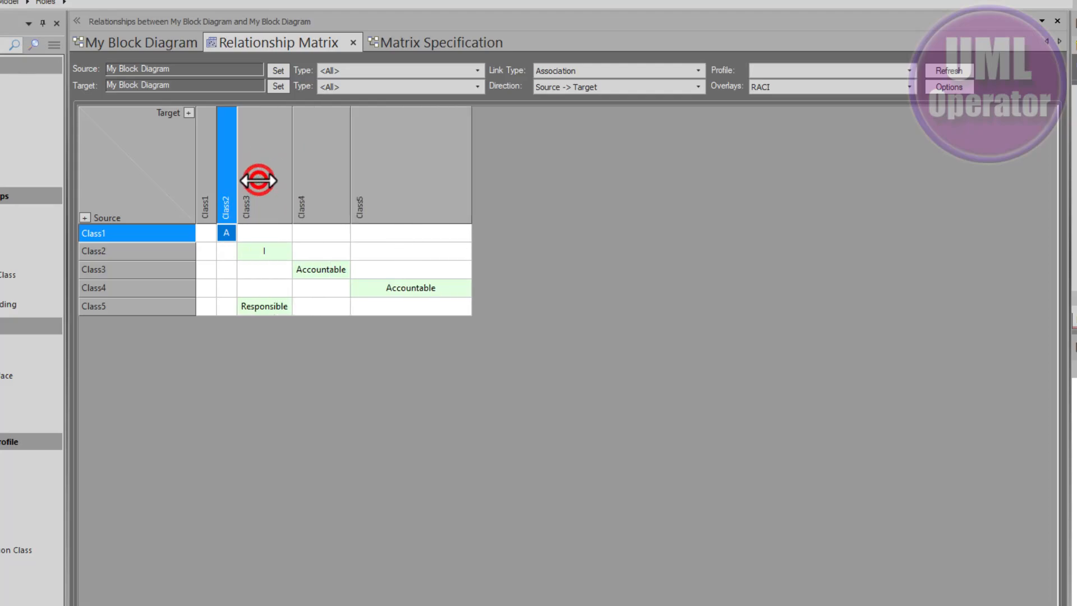
# Open the Class3 to Class4 association from the matrix and set its RACI tag to A.
pyautogui.doubleClick(324, 271)
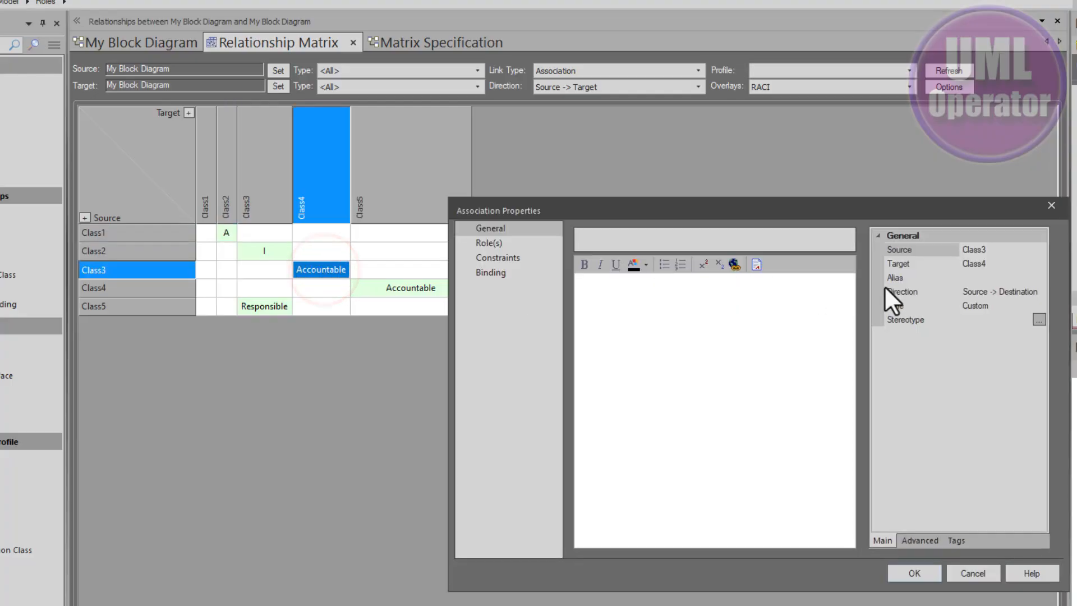
pyautogui.click(956, 540)
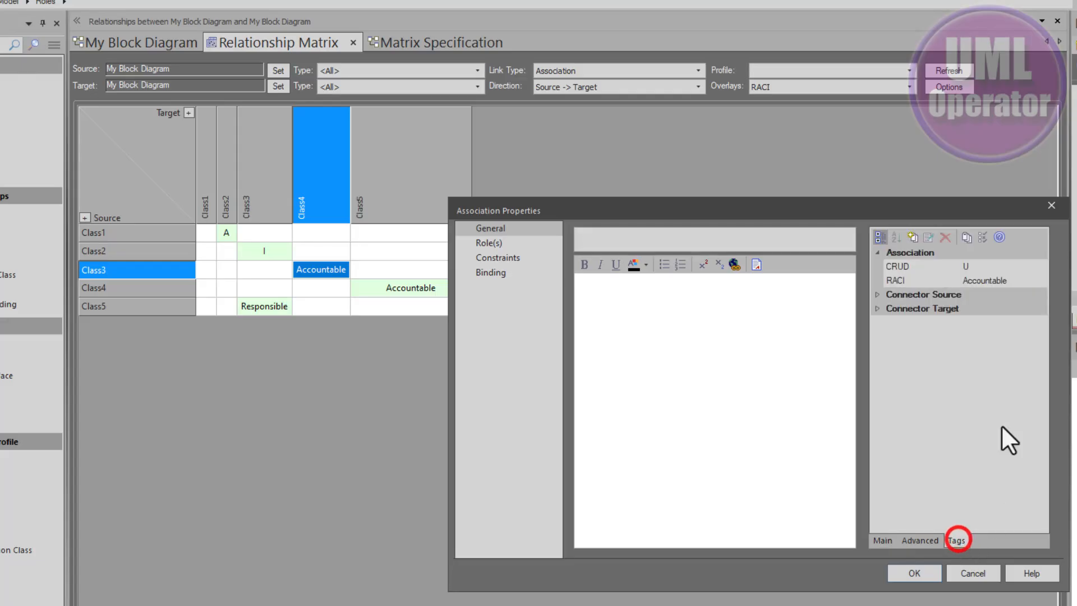
pyautogui.click(1042, 277)
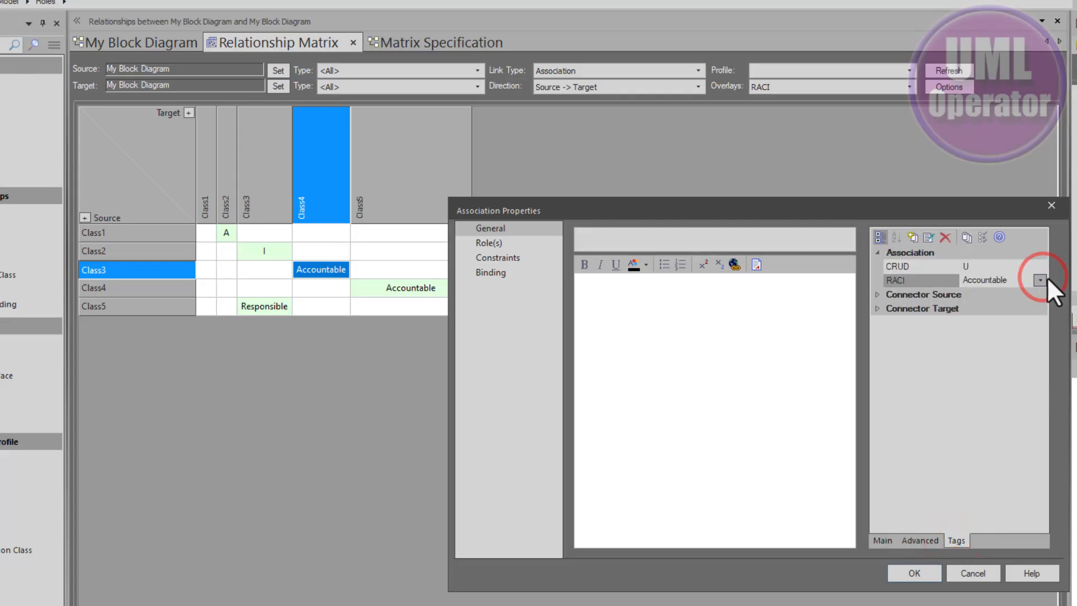
pyautogui.click(1042, 279)
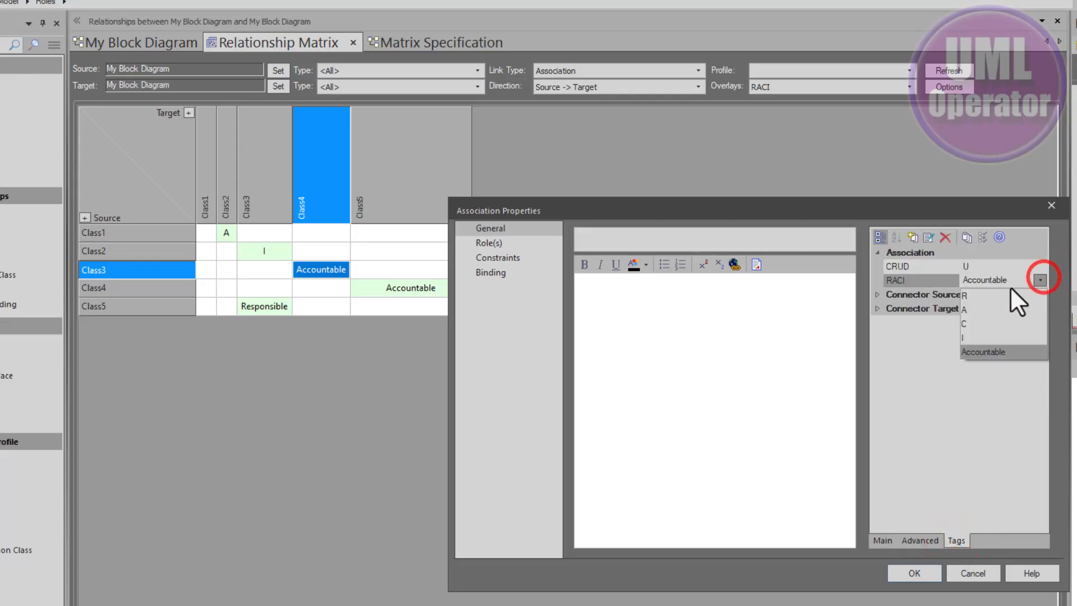
pyautogui.click(989, 308)
pyautogui.click(914, 573)
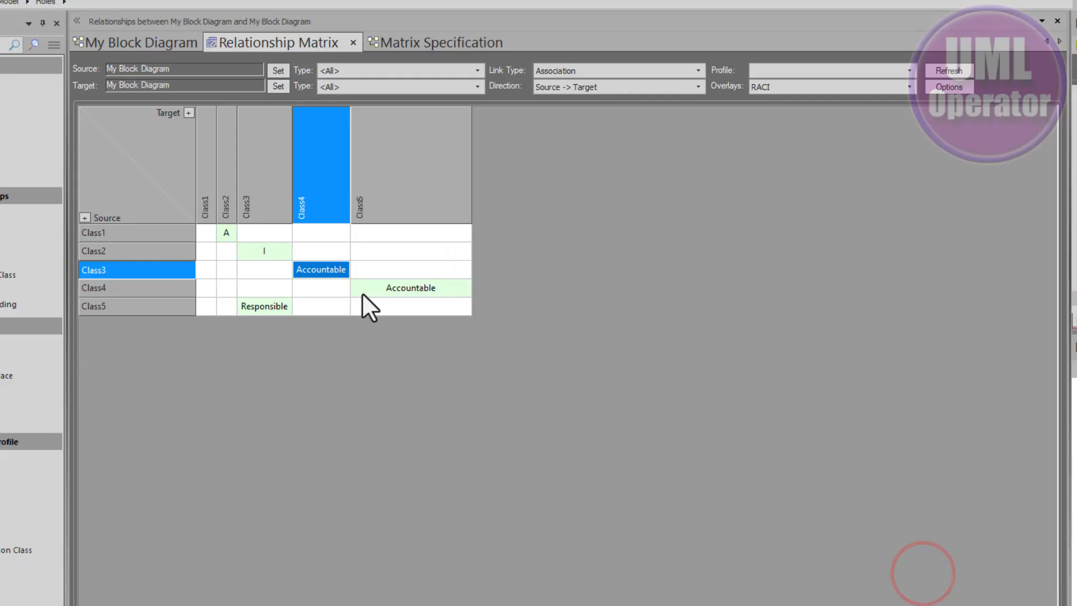
# Open the Class4 to Class5 association from the matrix and set its RACI tag to A.
pyautogui.doubleClick(374, 289)
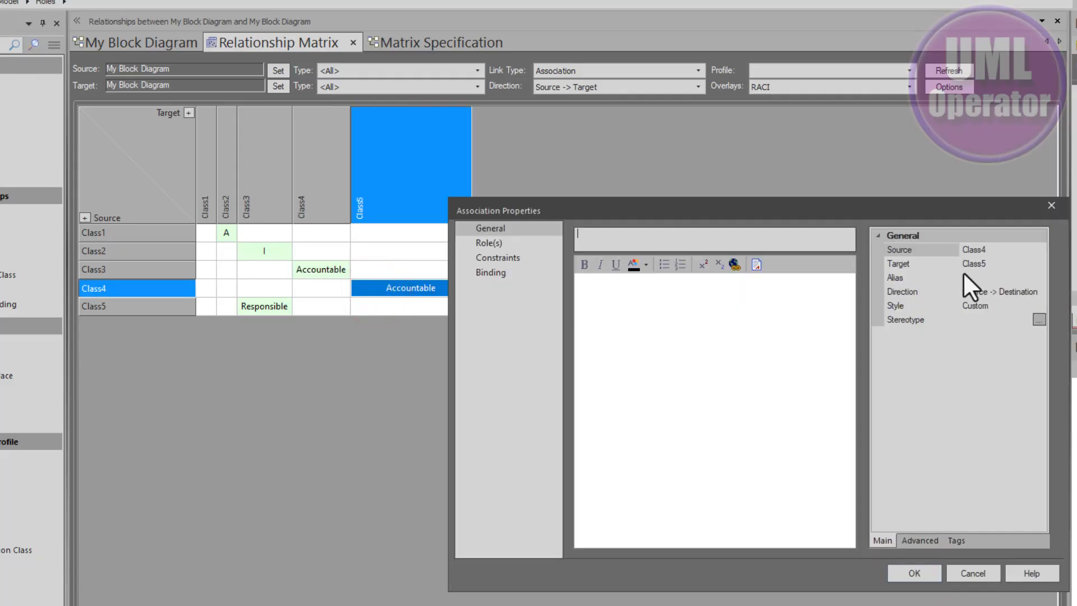
pyautogui.click(958, 541)
pyautogui.click(1041, 266)
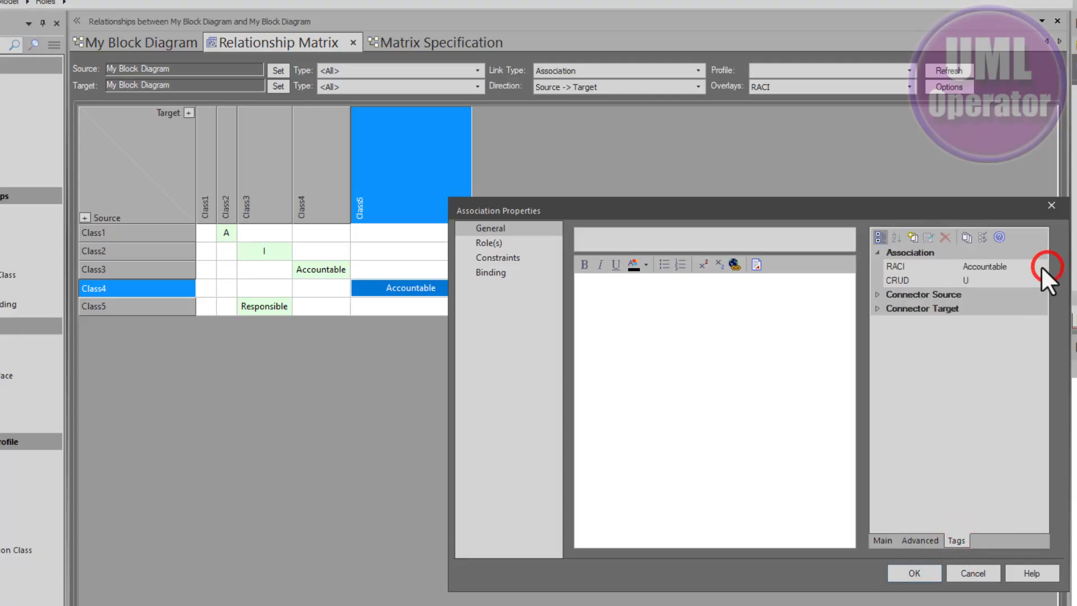
pyautogui.click(991, 295)
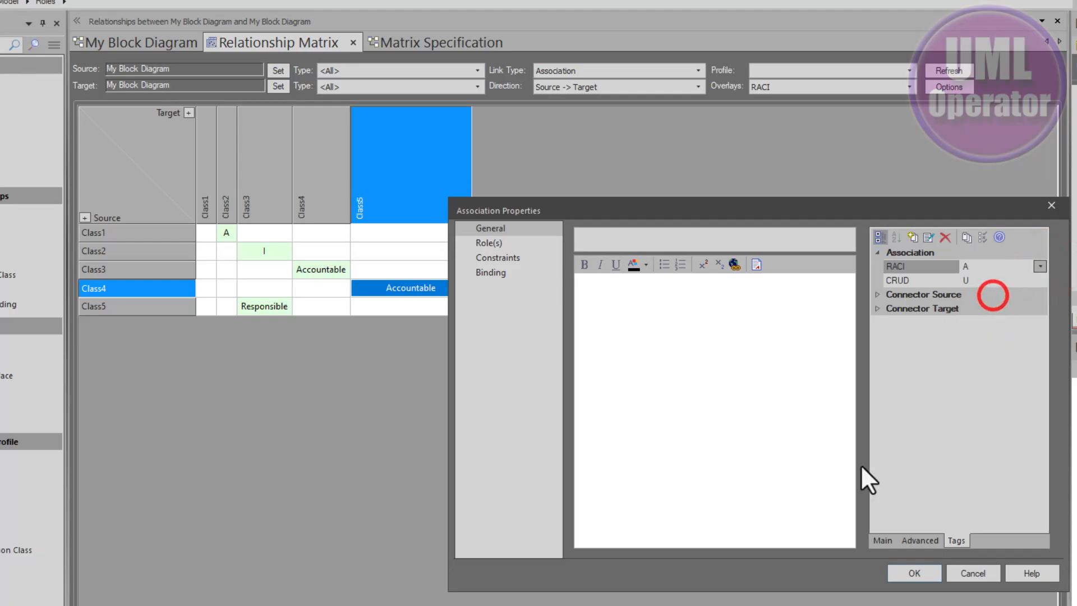
pyautogui.click(920, 571)
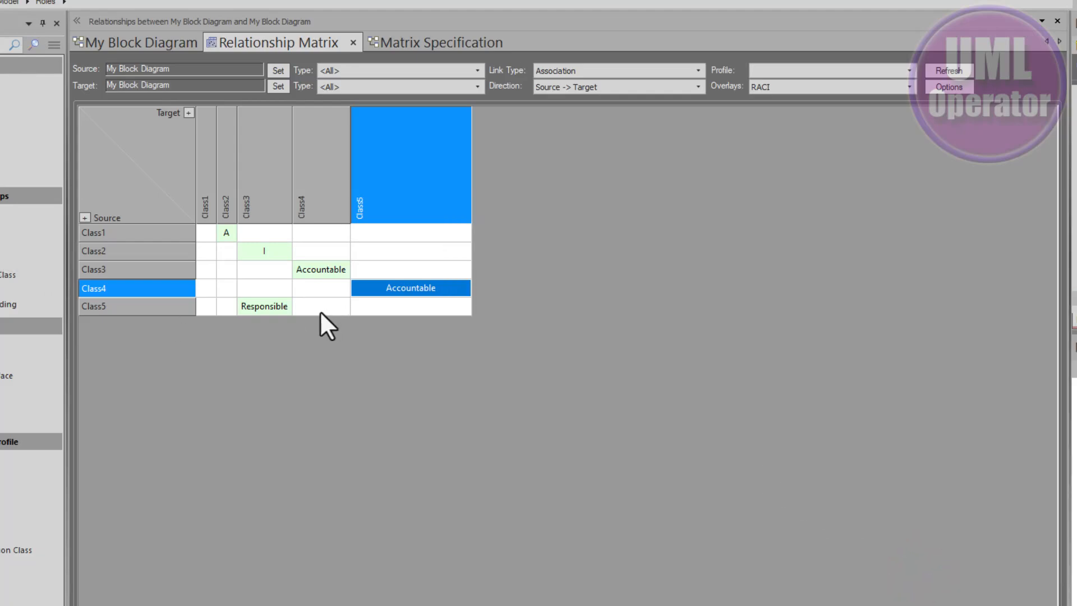
# Open the Class5 to Class3 association from the matrix and set its RACI tag to R.
pyautogui.doubleClick(253, 305)
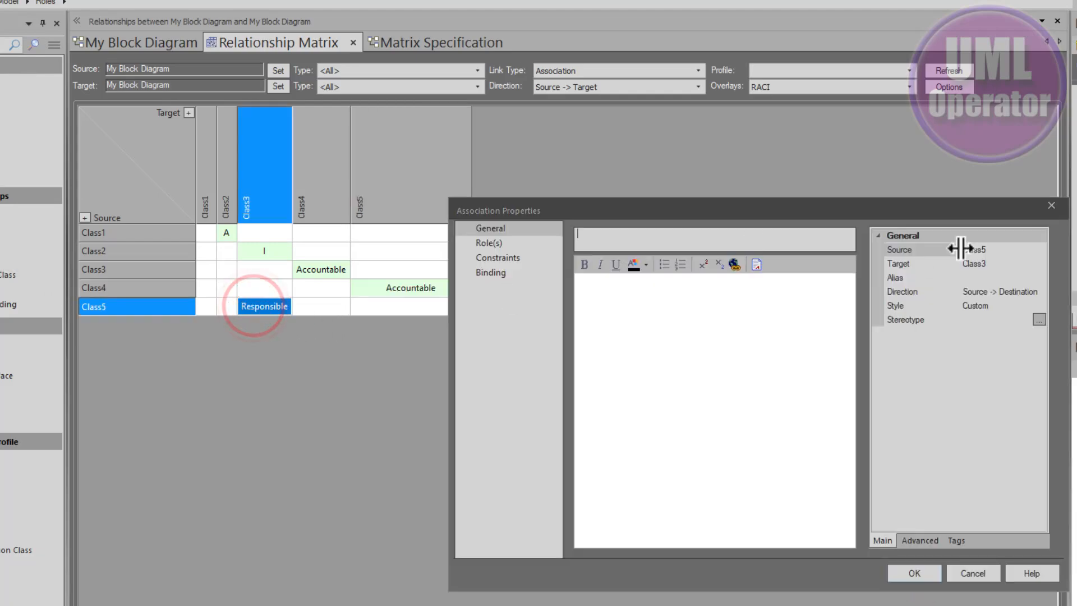
pyautogui.click(955, 541)
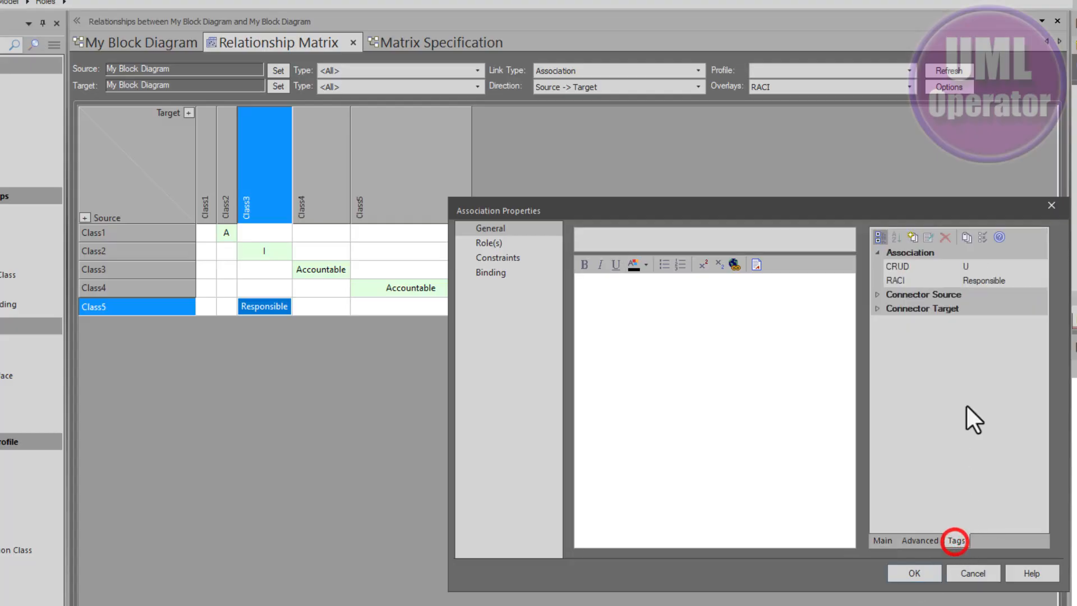
pyautogui.click(1038, 279)
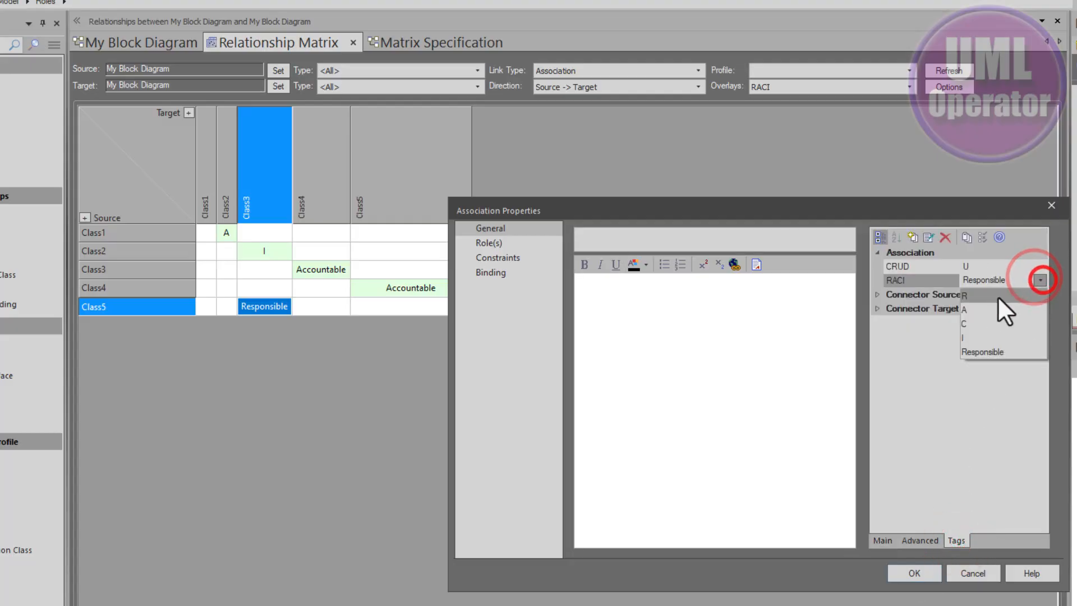
pyautogui.click(990, 298)
pyautogui.click(924, 575)
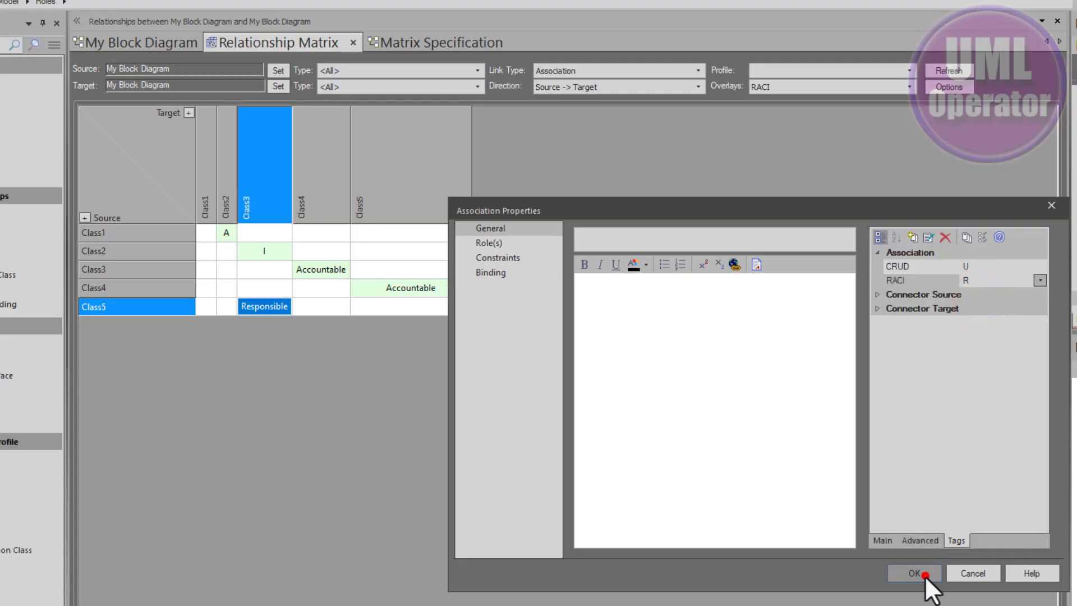
# Refresh the relationship matrix so the cells show the updated RACI letters.
pyautogui.click(944, 71)
pyautogui.click(435, 300)
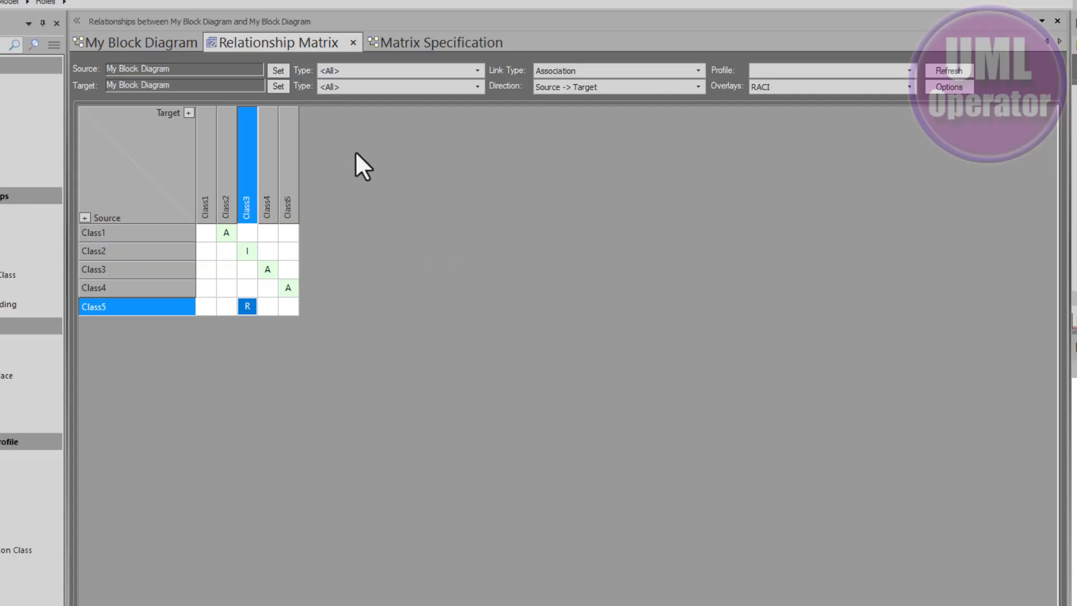
pyautogui.click(134, 237)
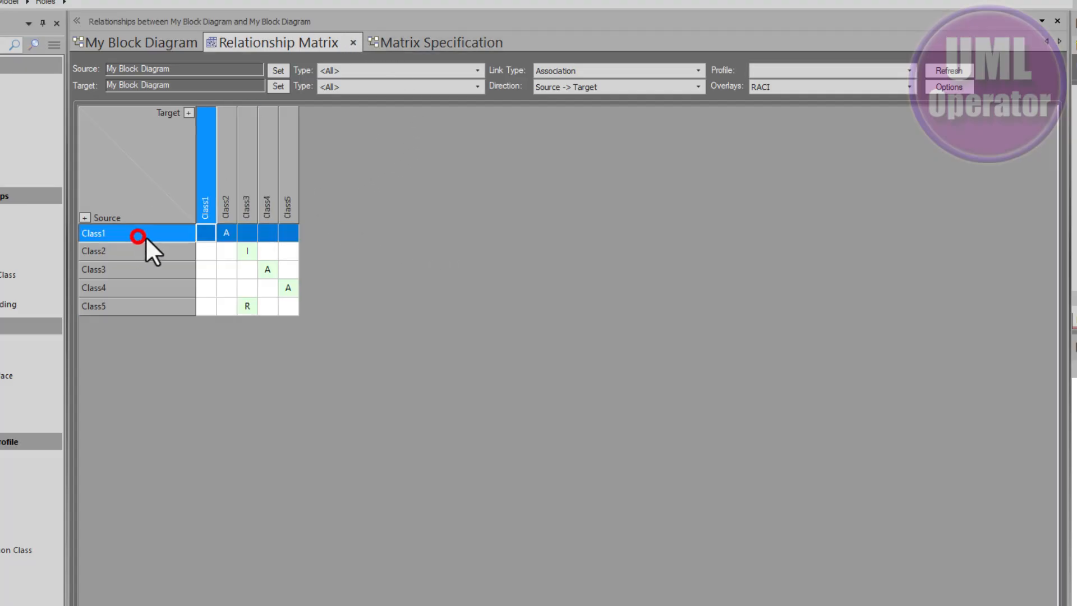
# Load the Second Overlay matrix specification for Roles to classes and set its overlay to RACI.
pyautogui.click(386, 44)
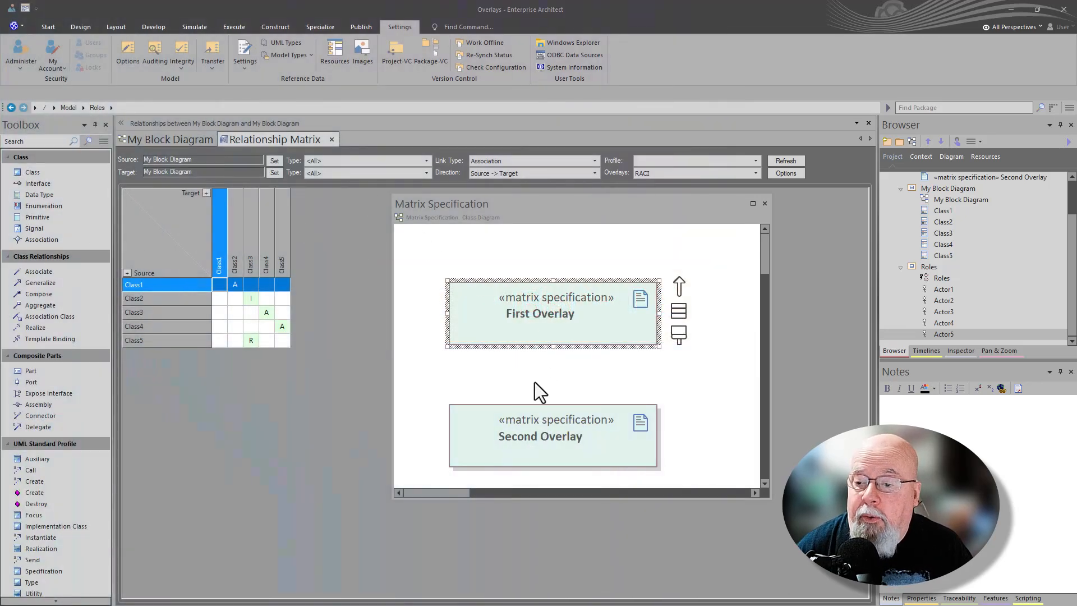
pyautogui.doubleClick(549, 429)
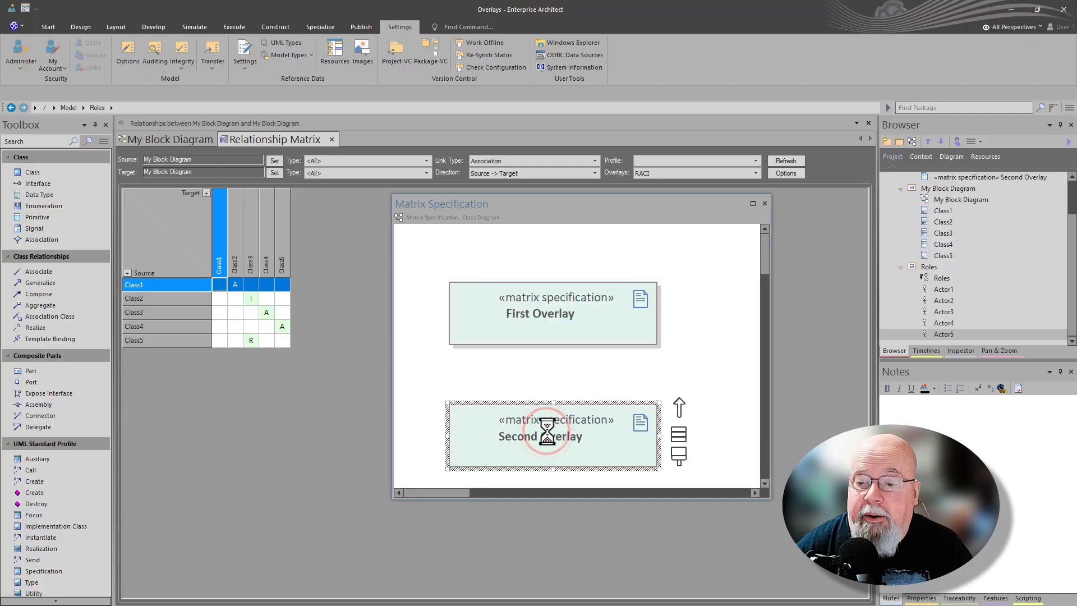
pyautogui.click(755, 172)
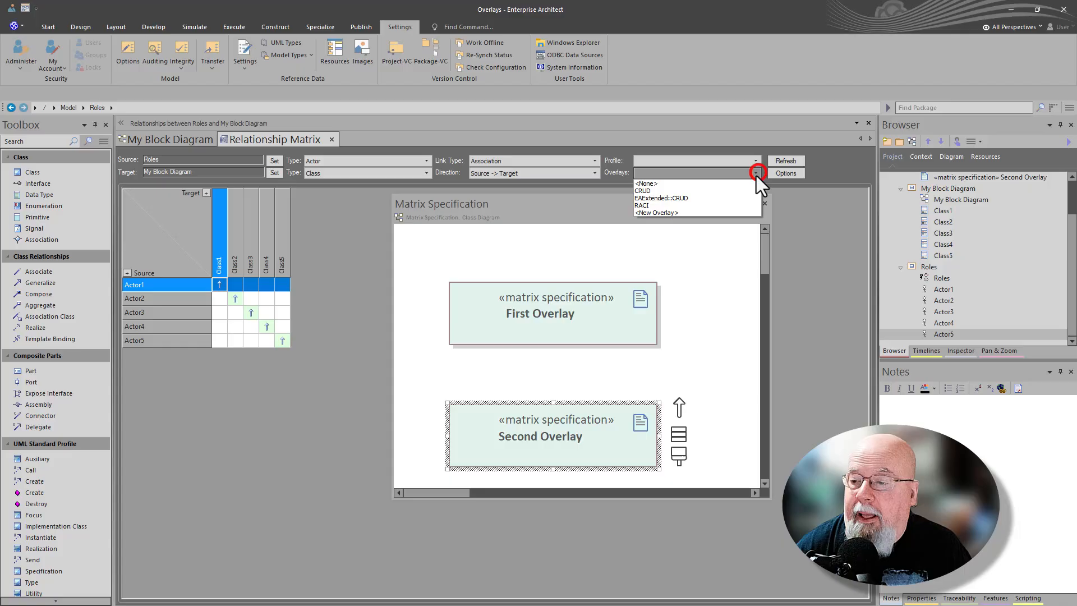
pyautogui.click(679, 205)
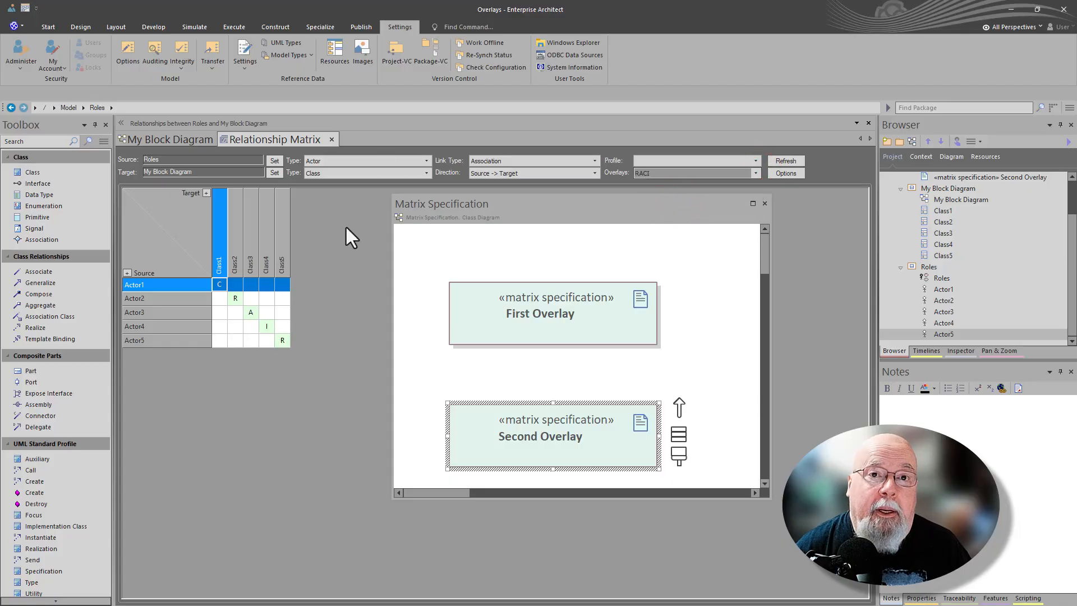
# Compare My Block Diagram with the actor-to-class relationship matrix.
pyautogui.click(172, 136)
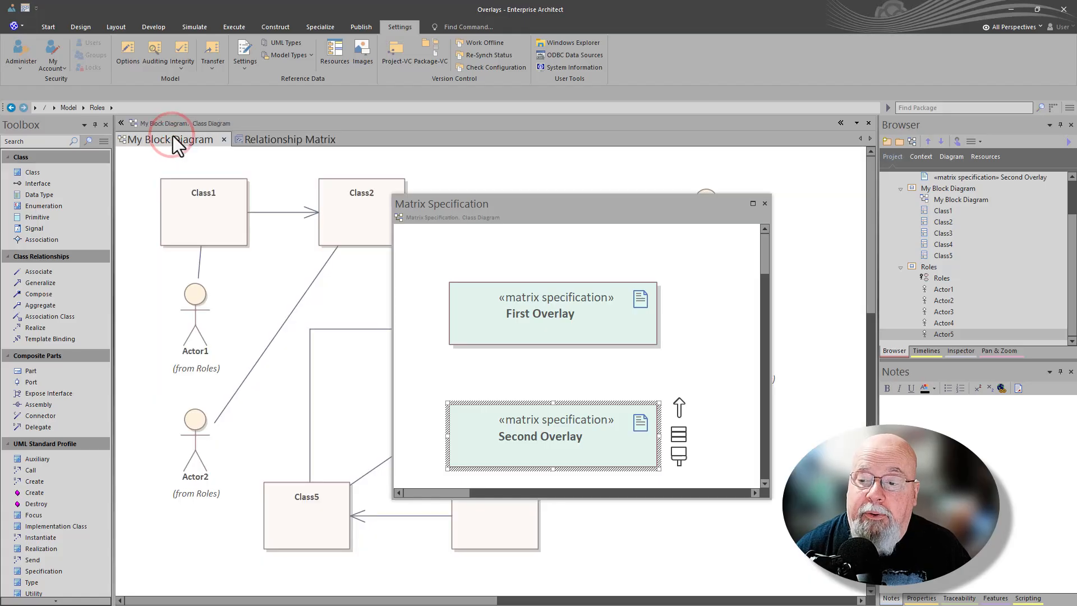
pyautogui.click(278, 136)
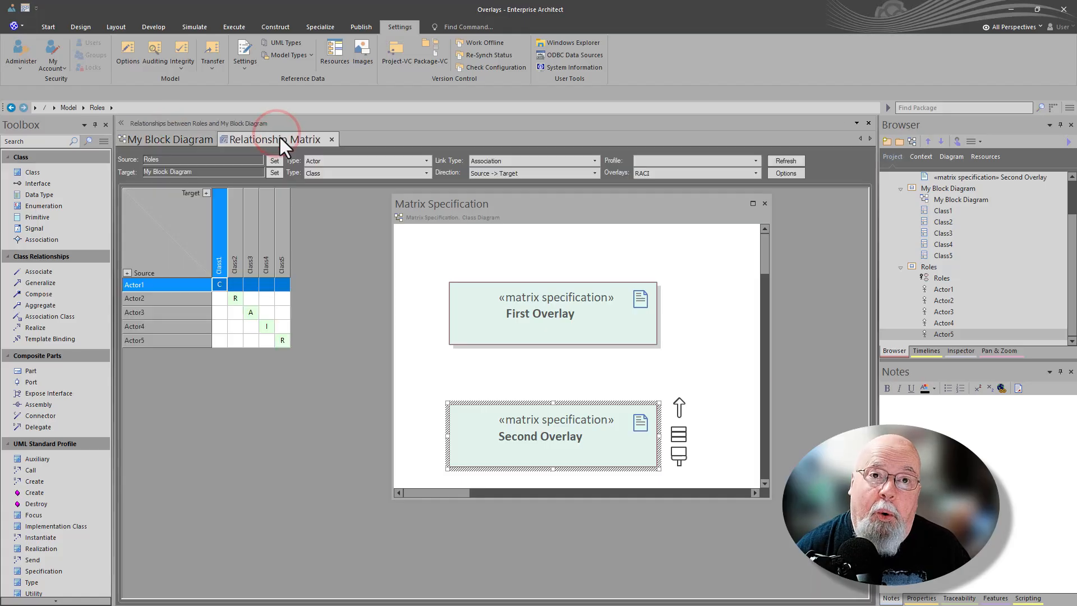